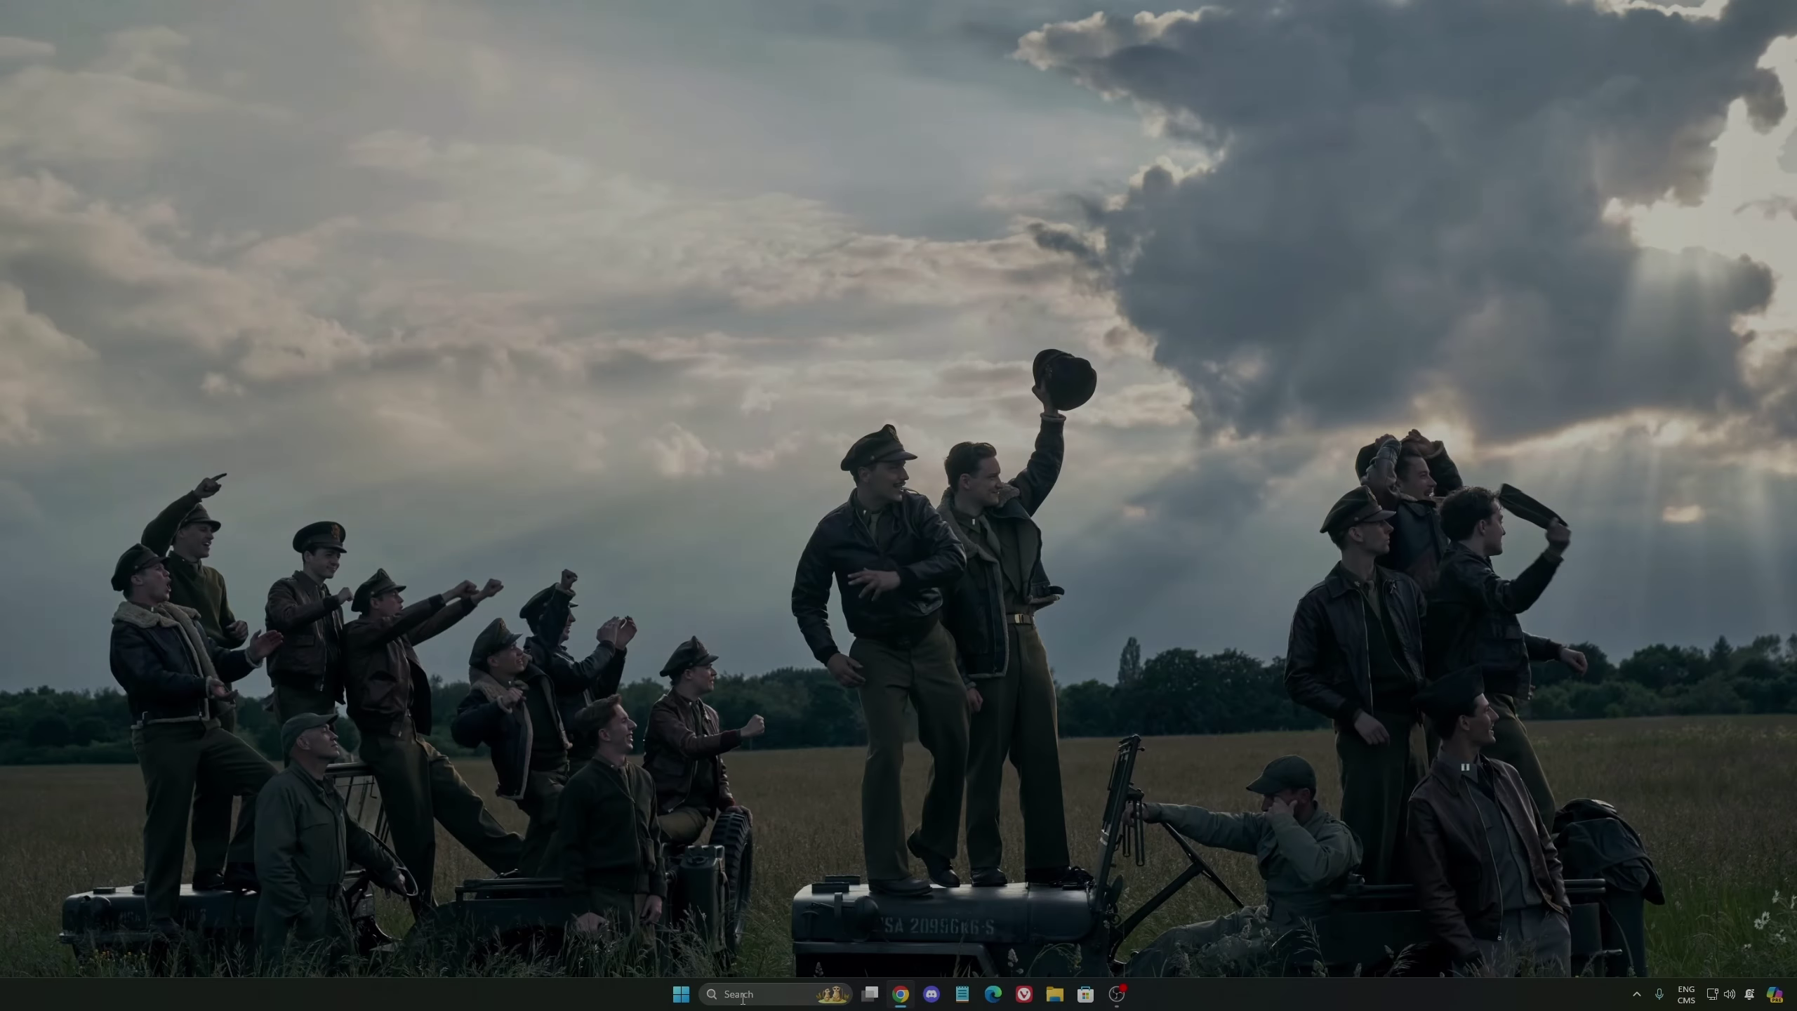
Open Settings from the taskbar search and go to Gaming > Game Bar, where controller access is Off.
click(748, 998)
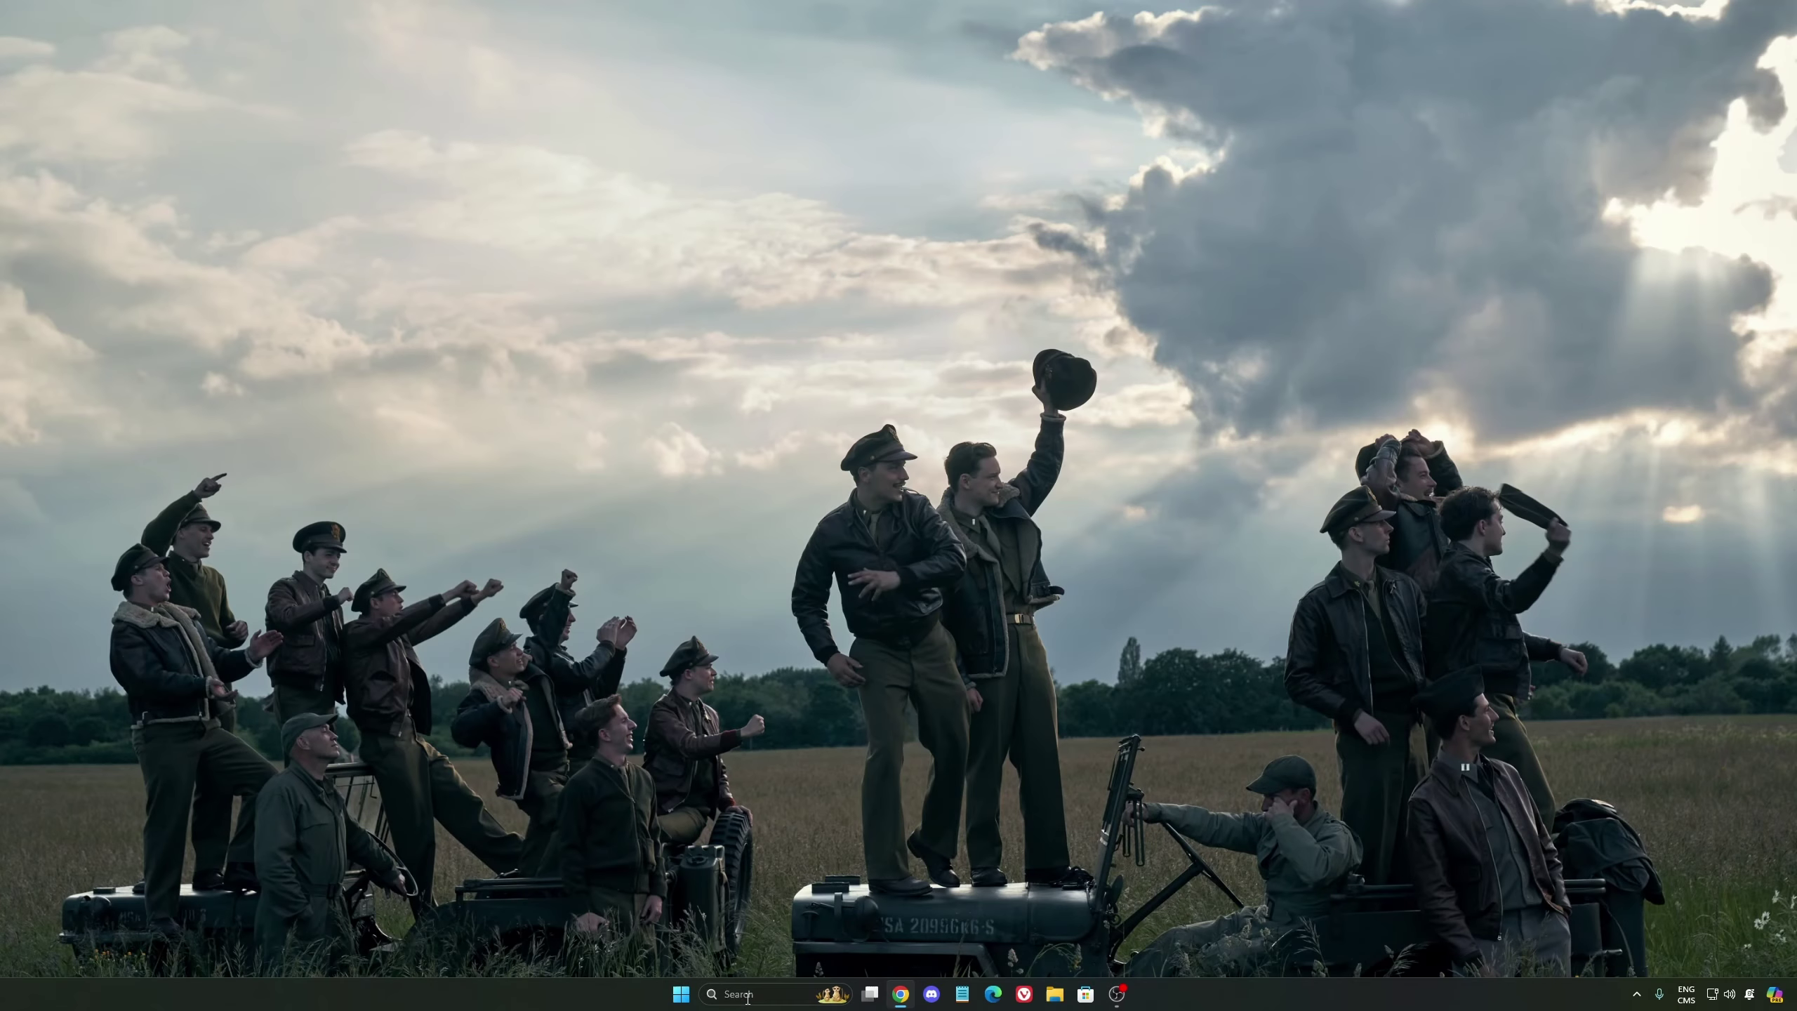
text(seti)
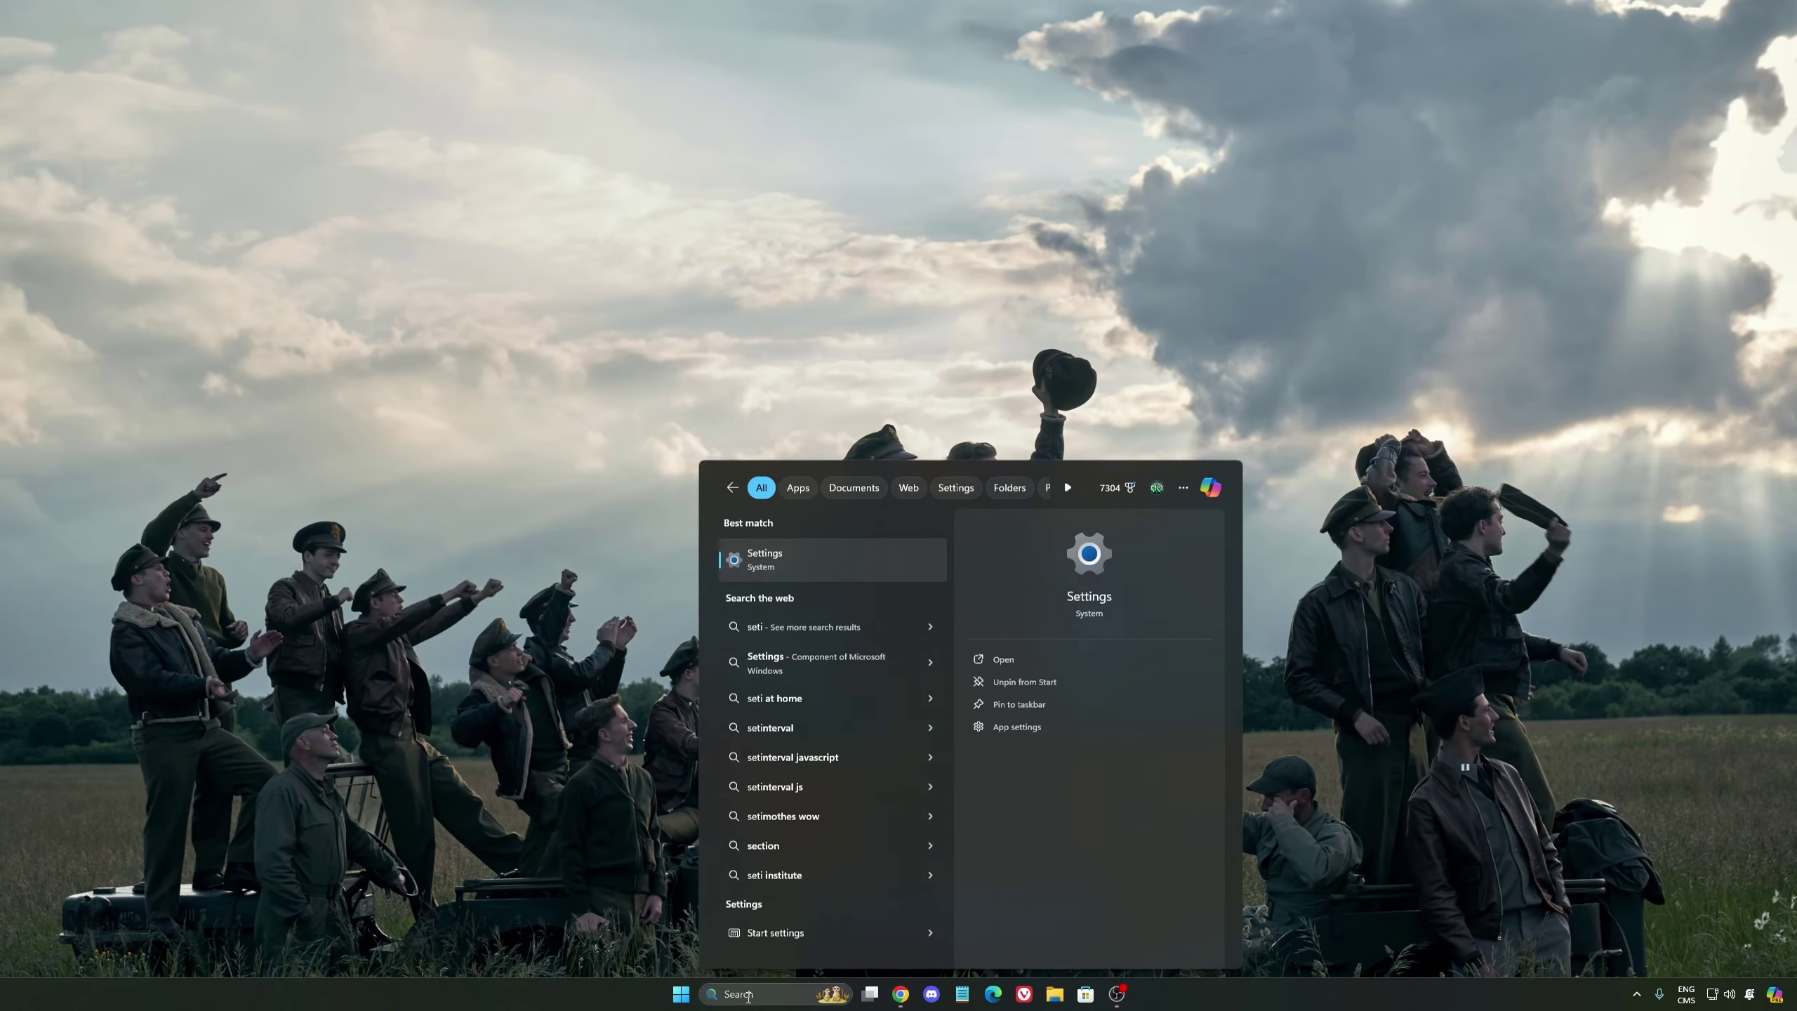
key(Return)
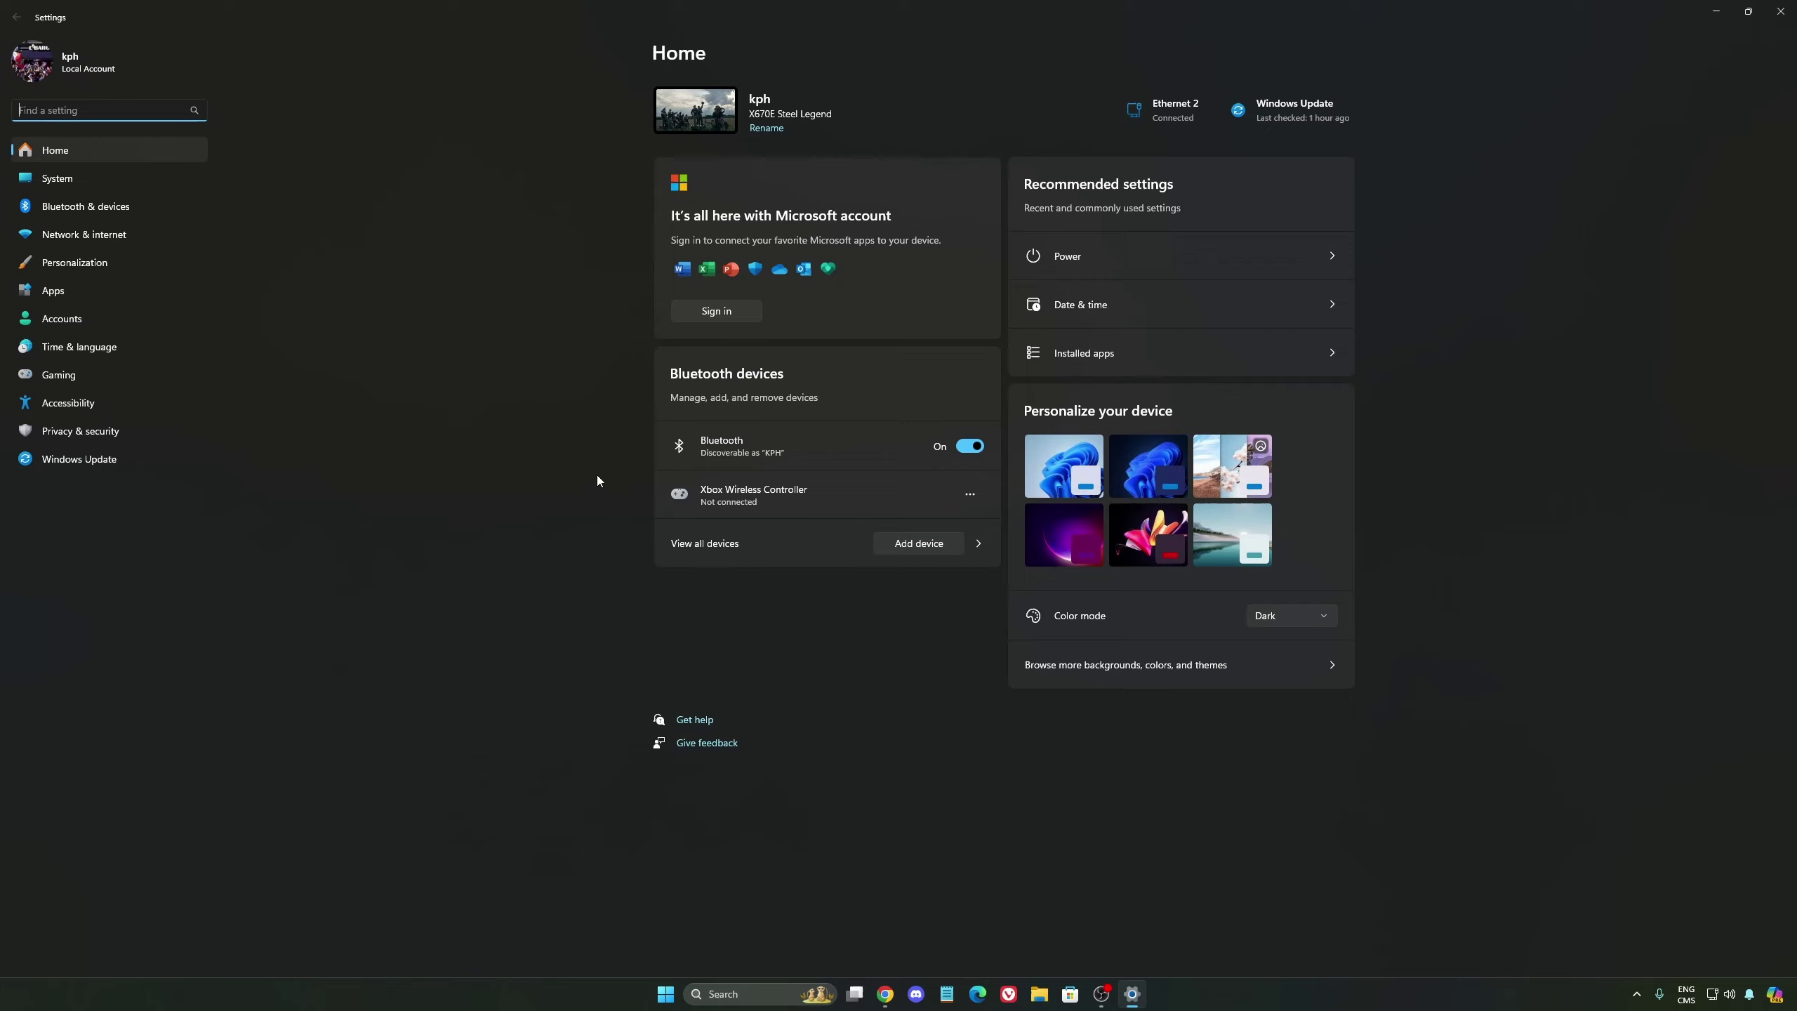
click(74, 375)
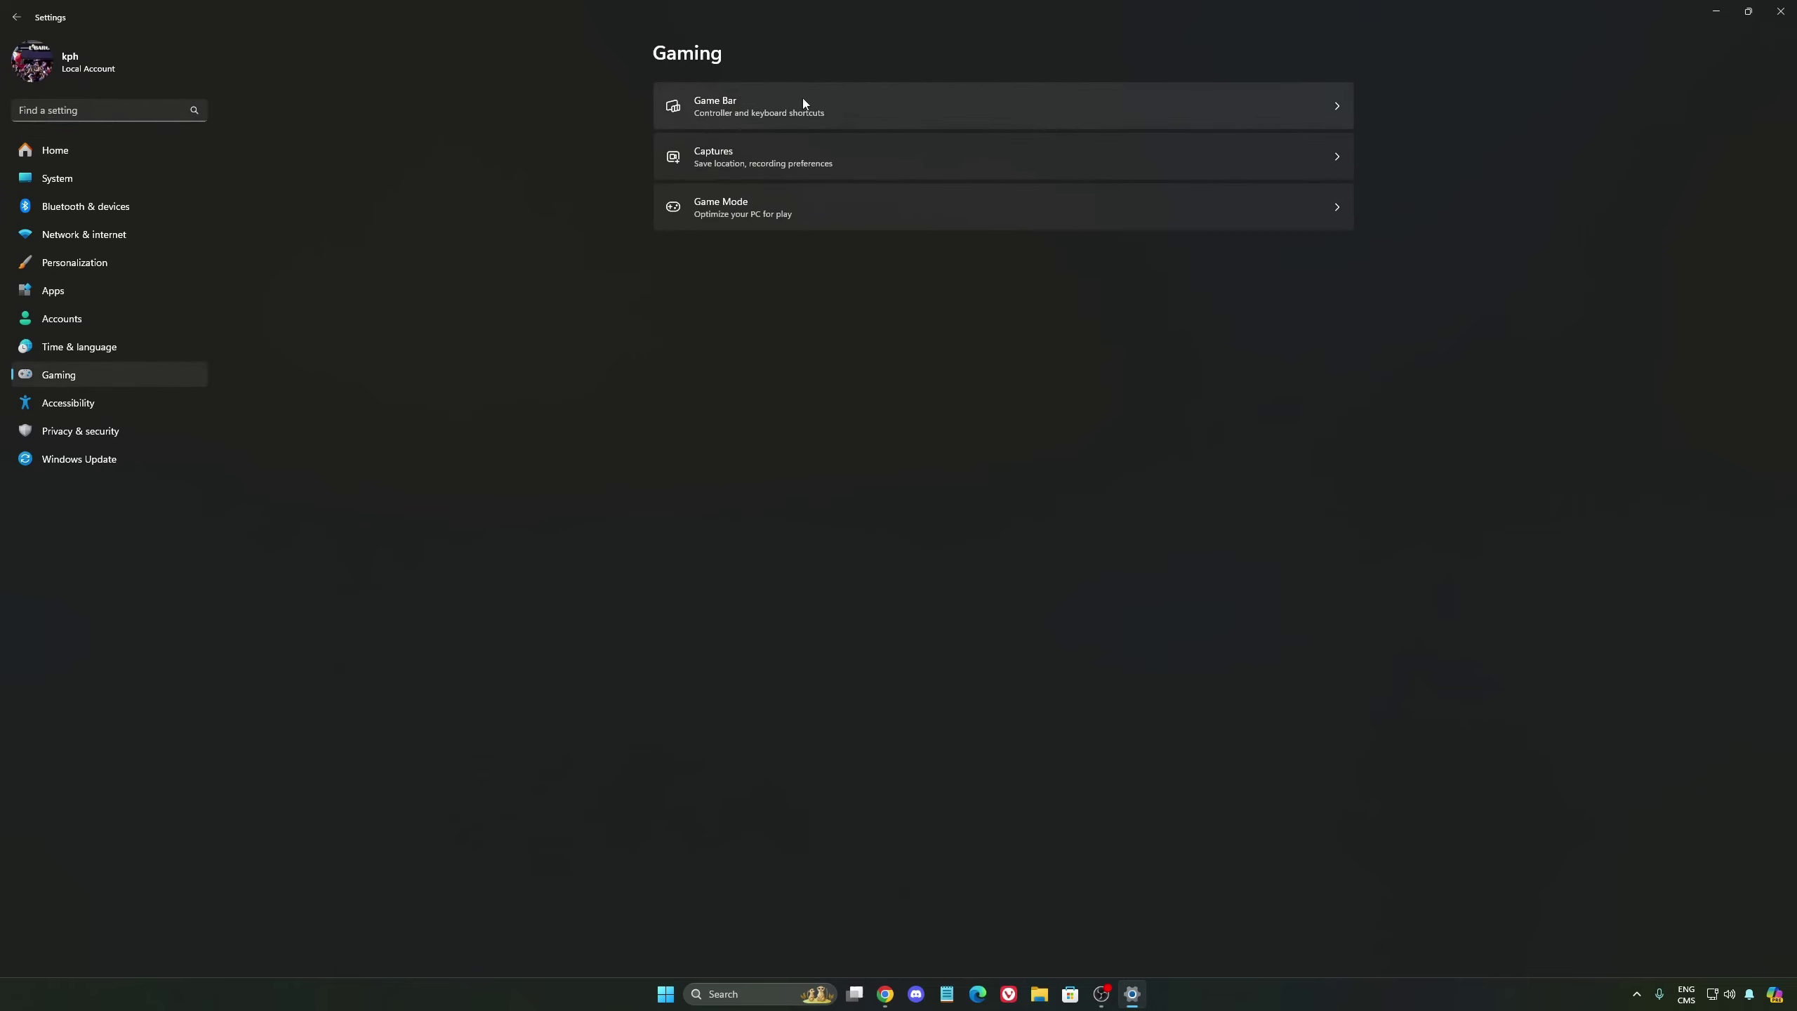
click(711, 115)
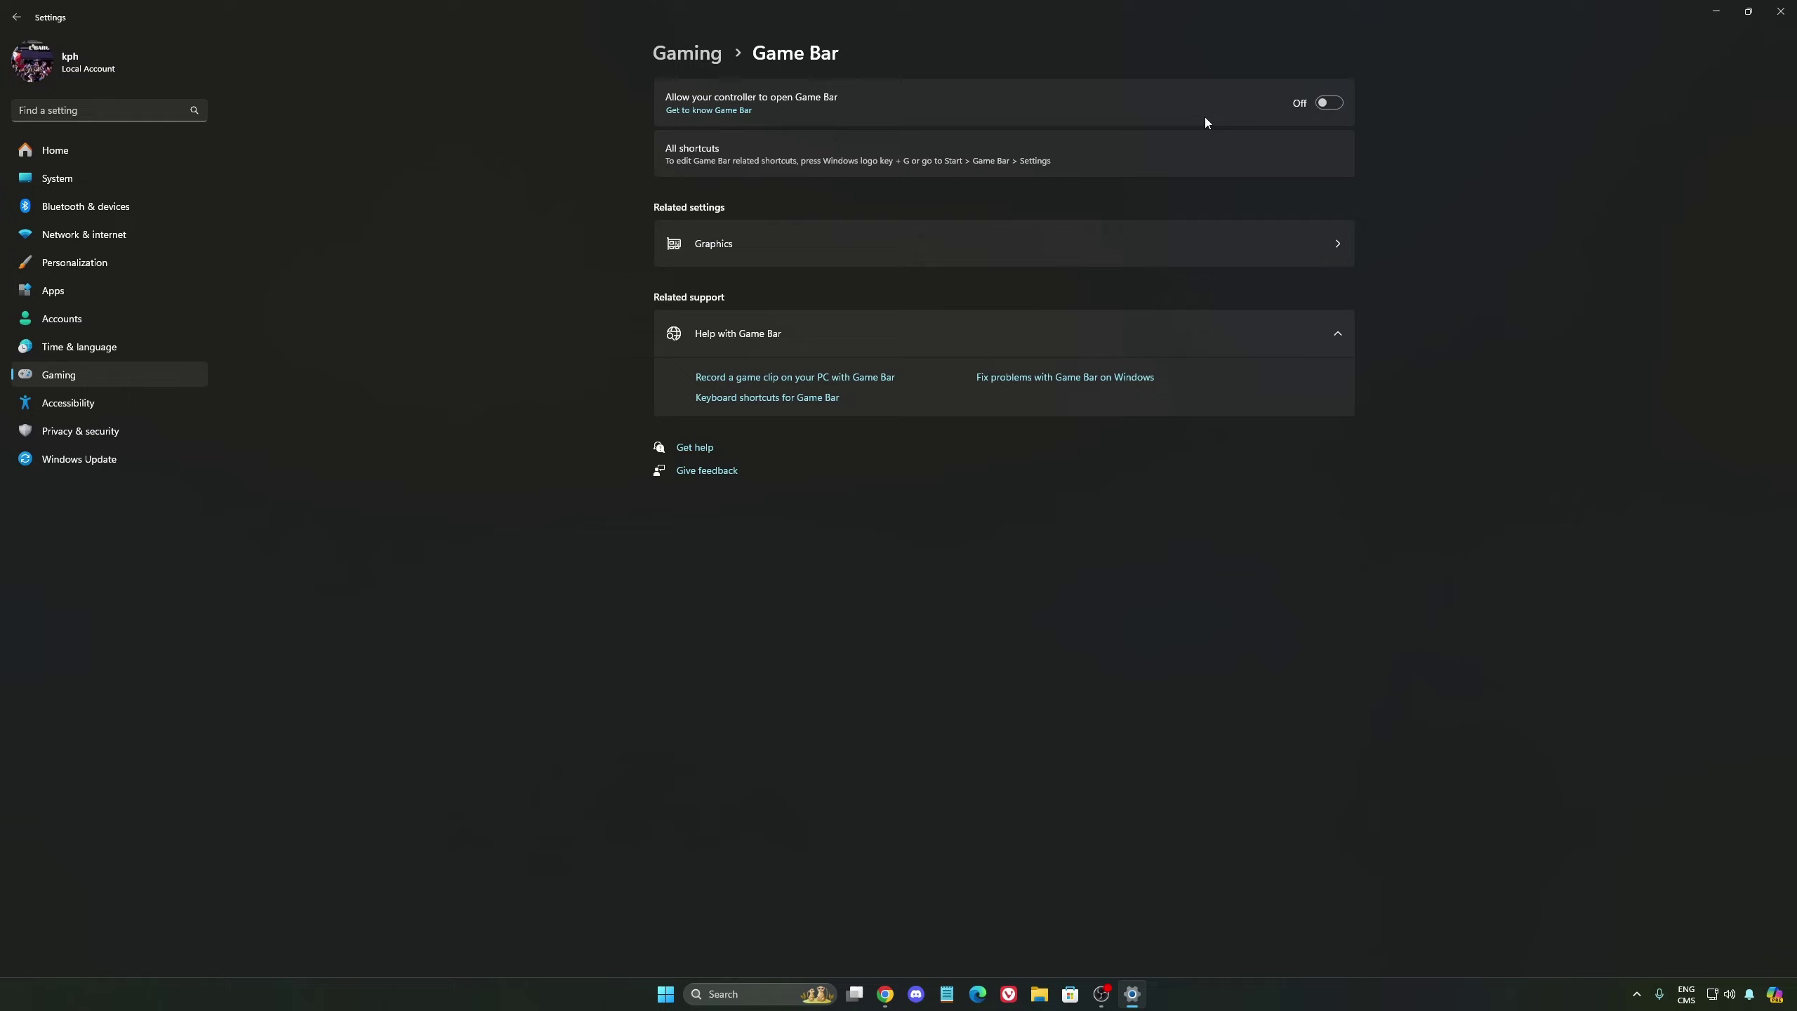
Review default graphics settings and Captures, then confirm Game Mode is On.
click(841, 245)
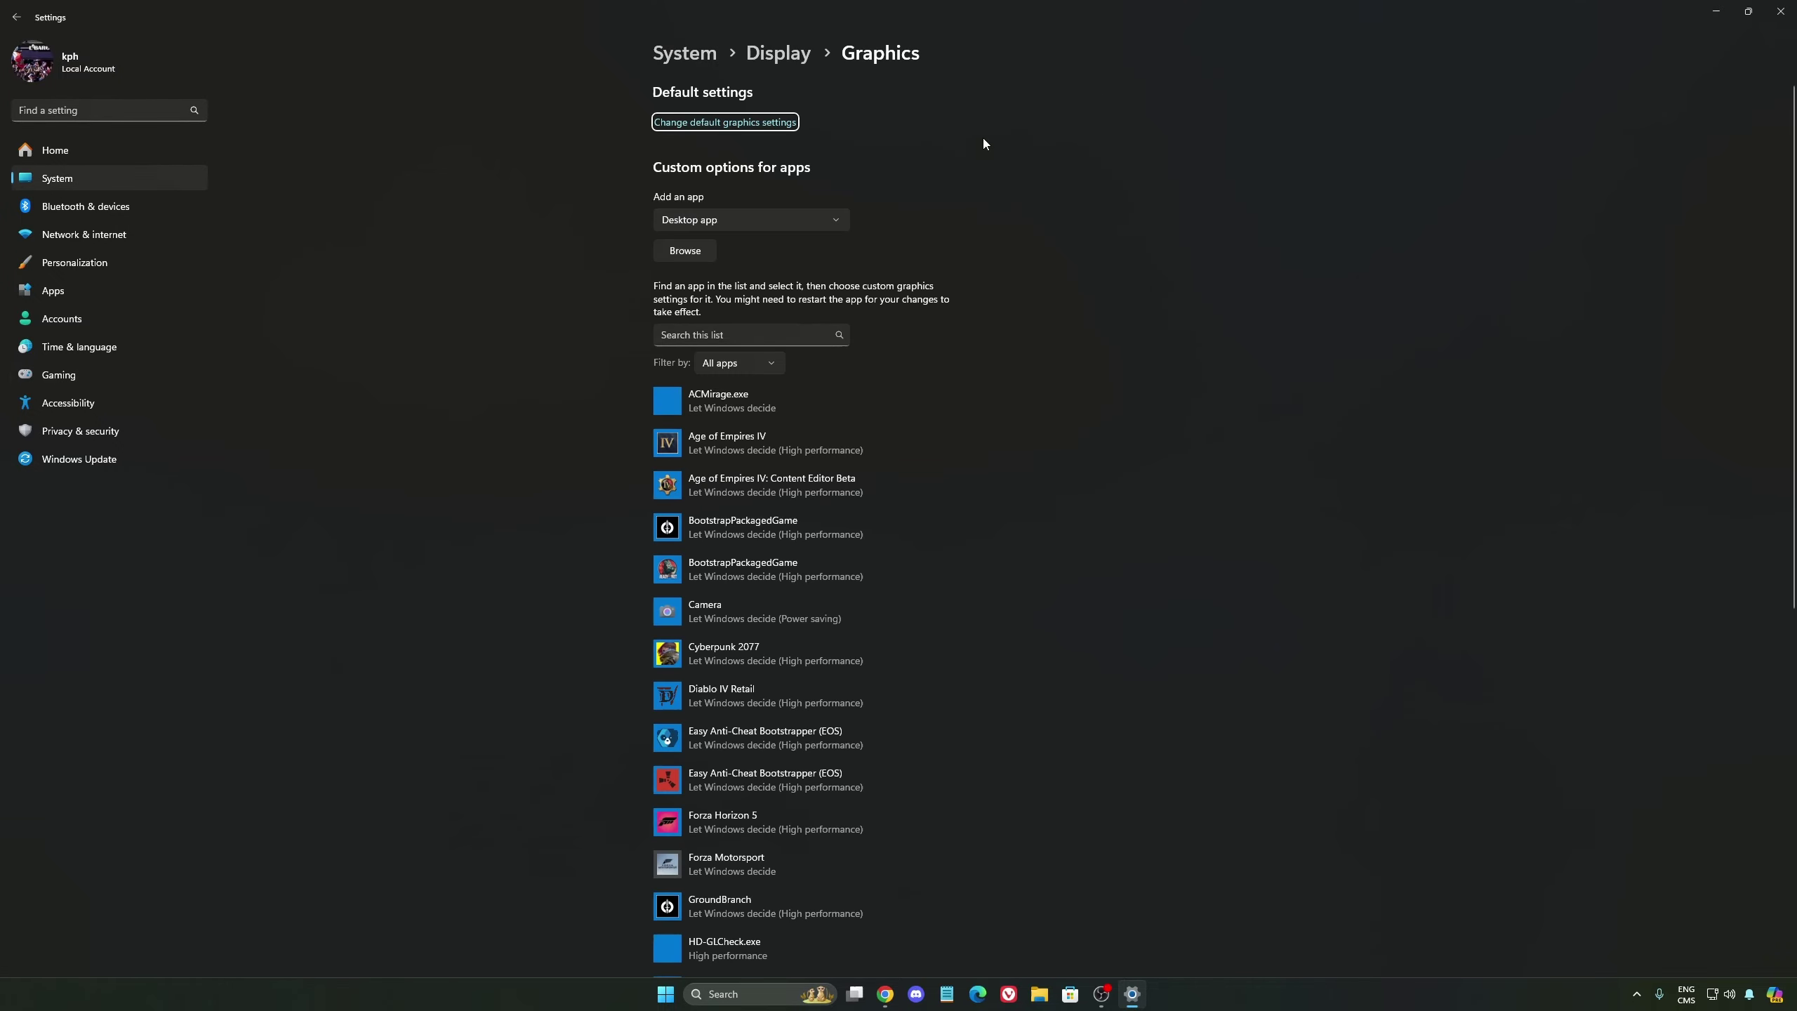
click(745, 122)
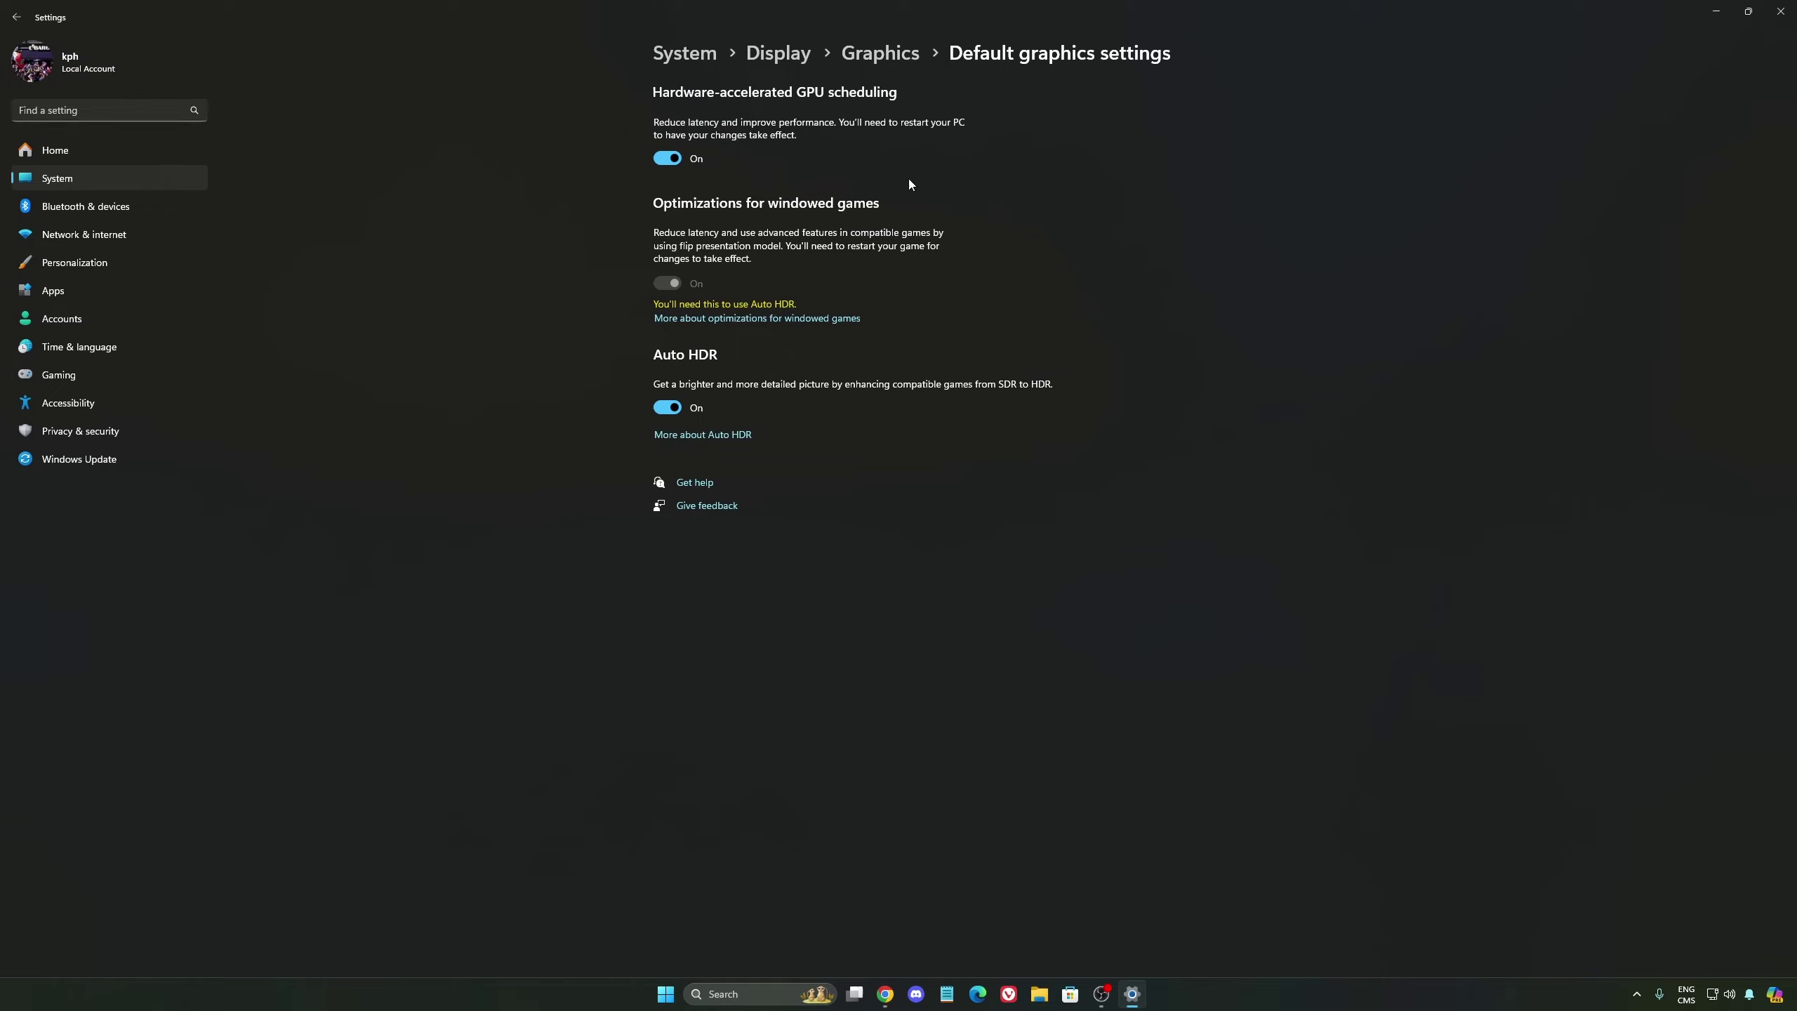
click(91, 375)
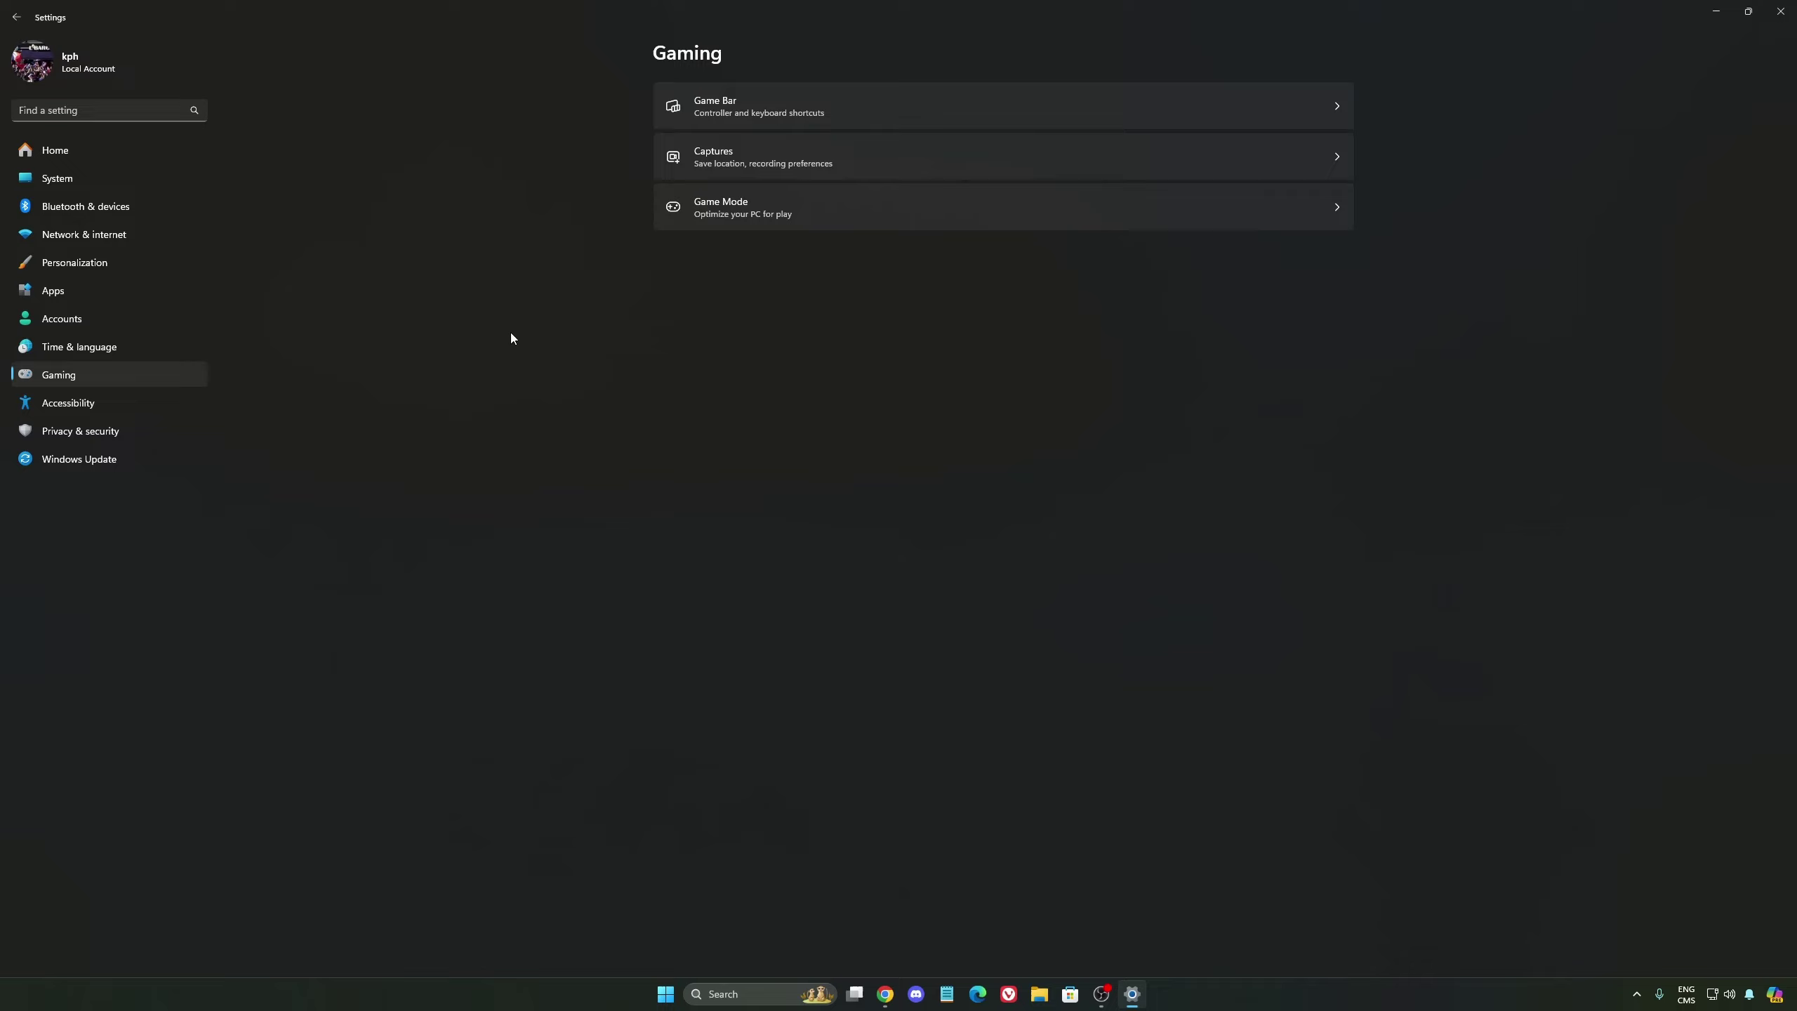
click(894, 168)
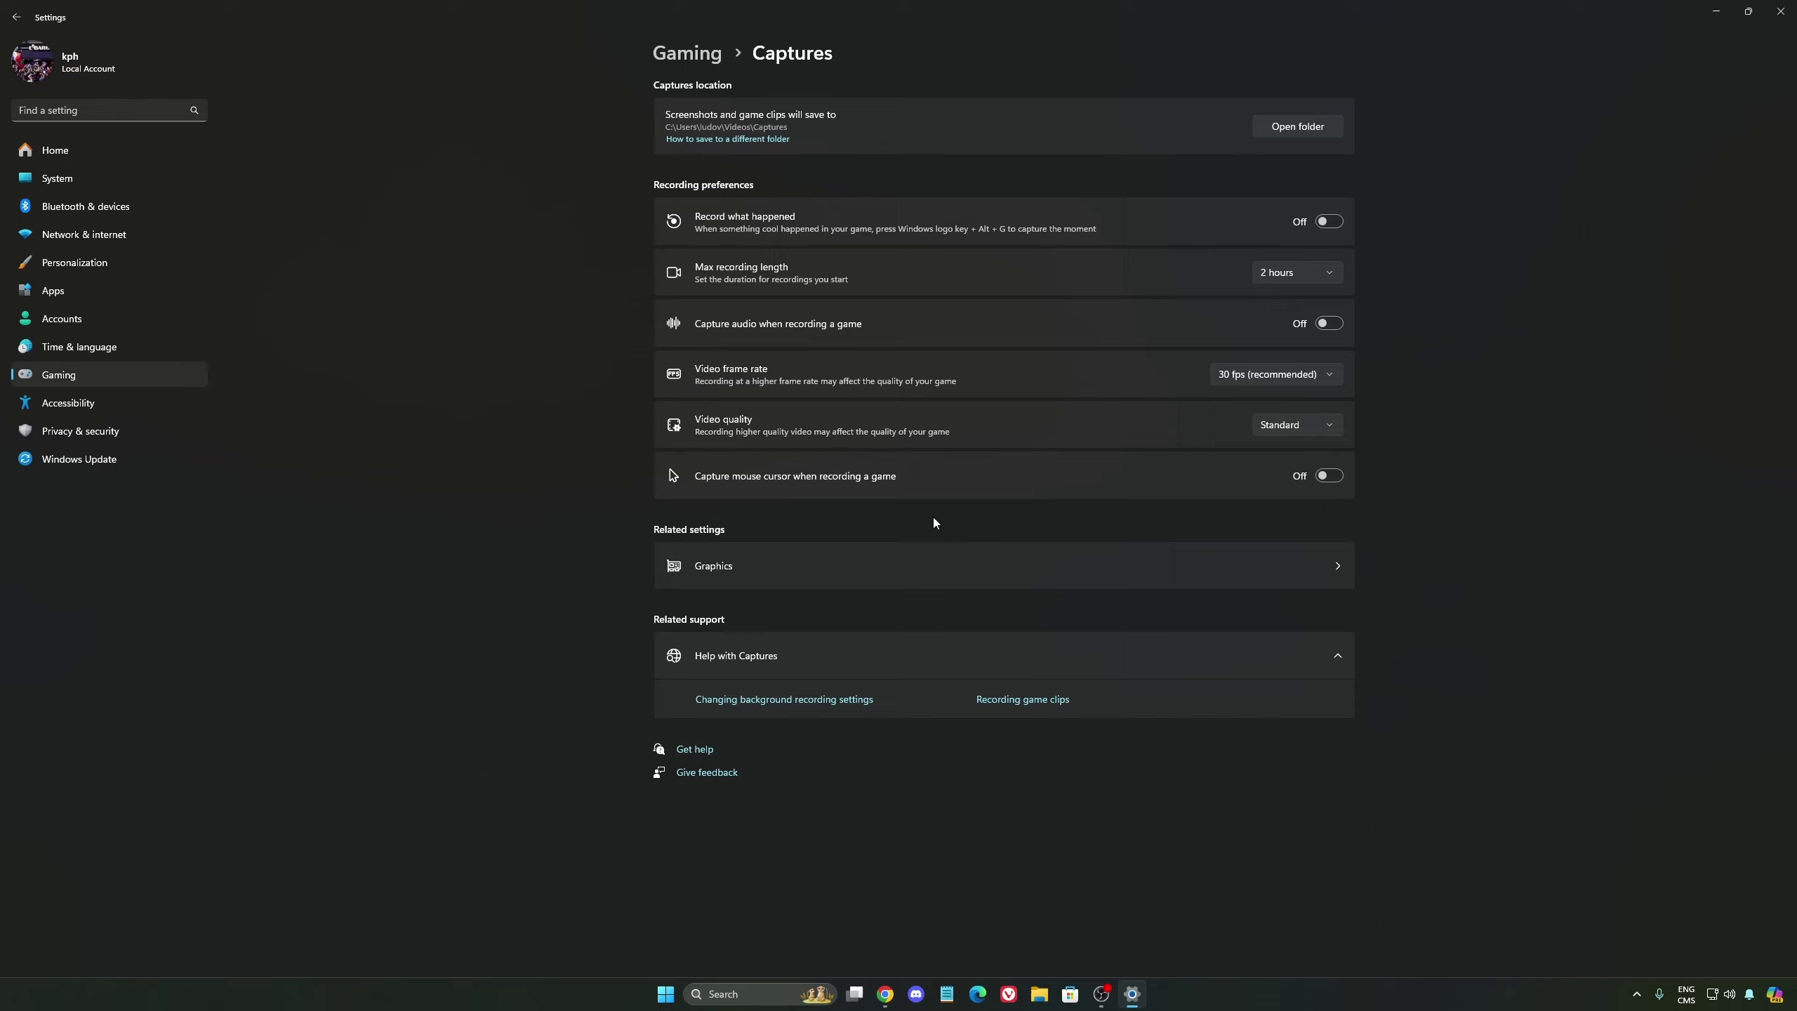
click(101, 383)
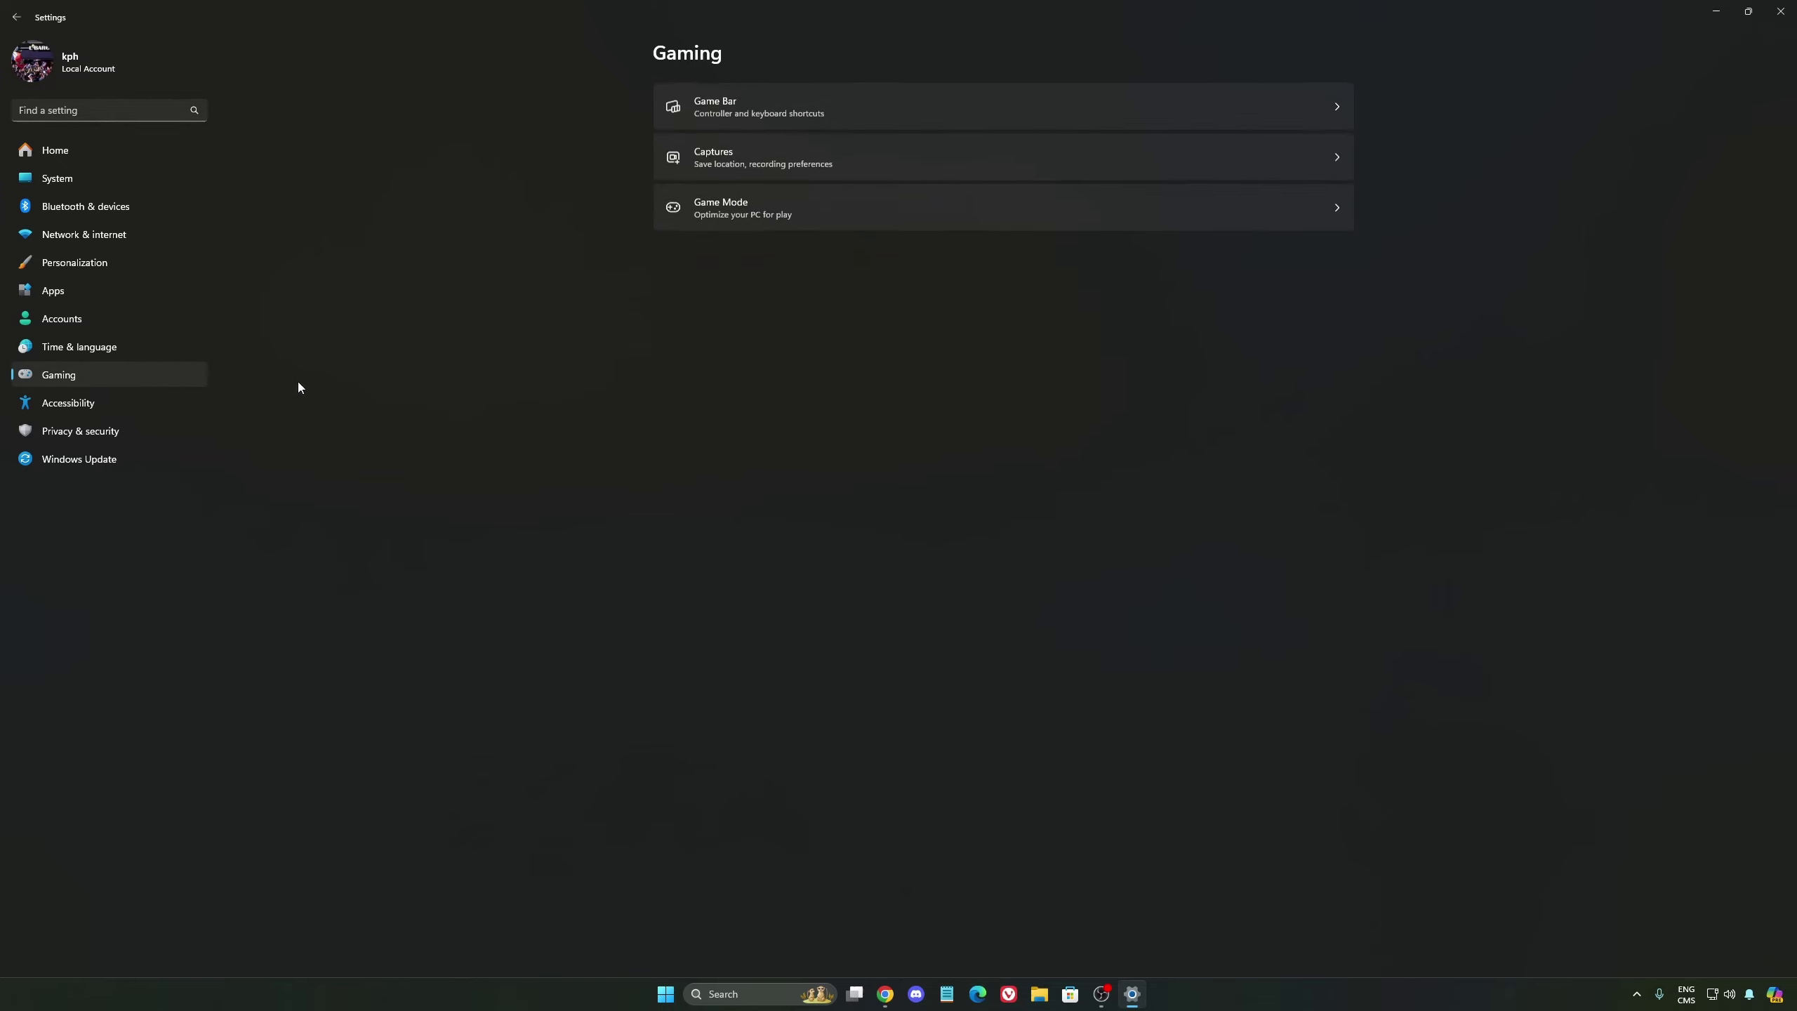
click(832, 205)
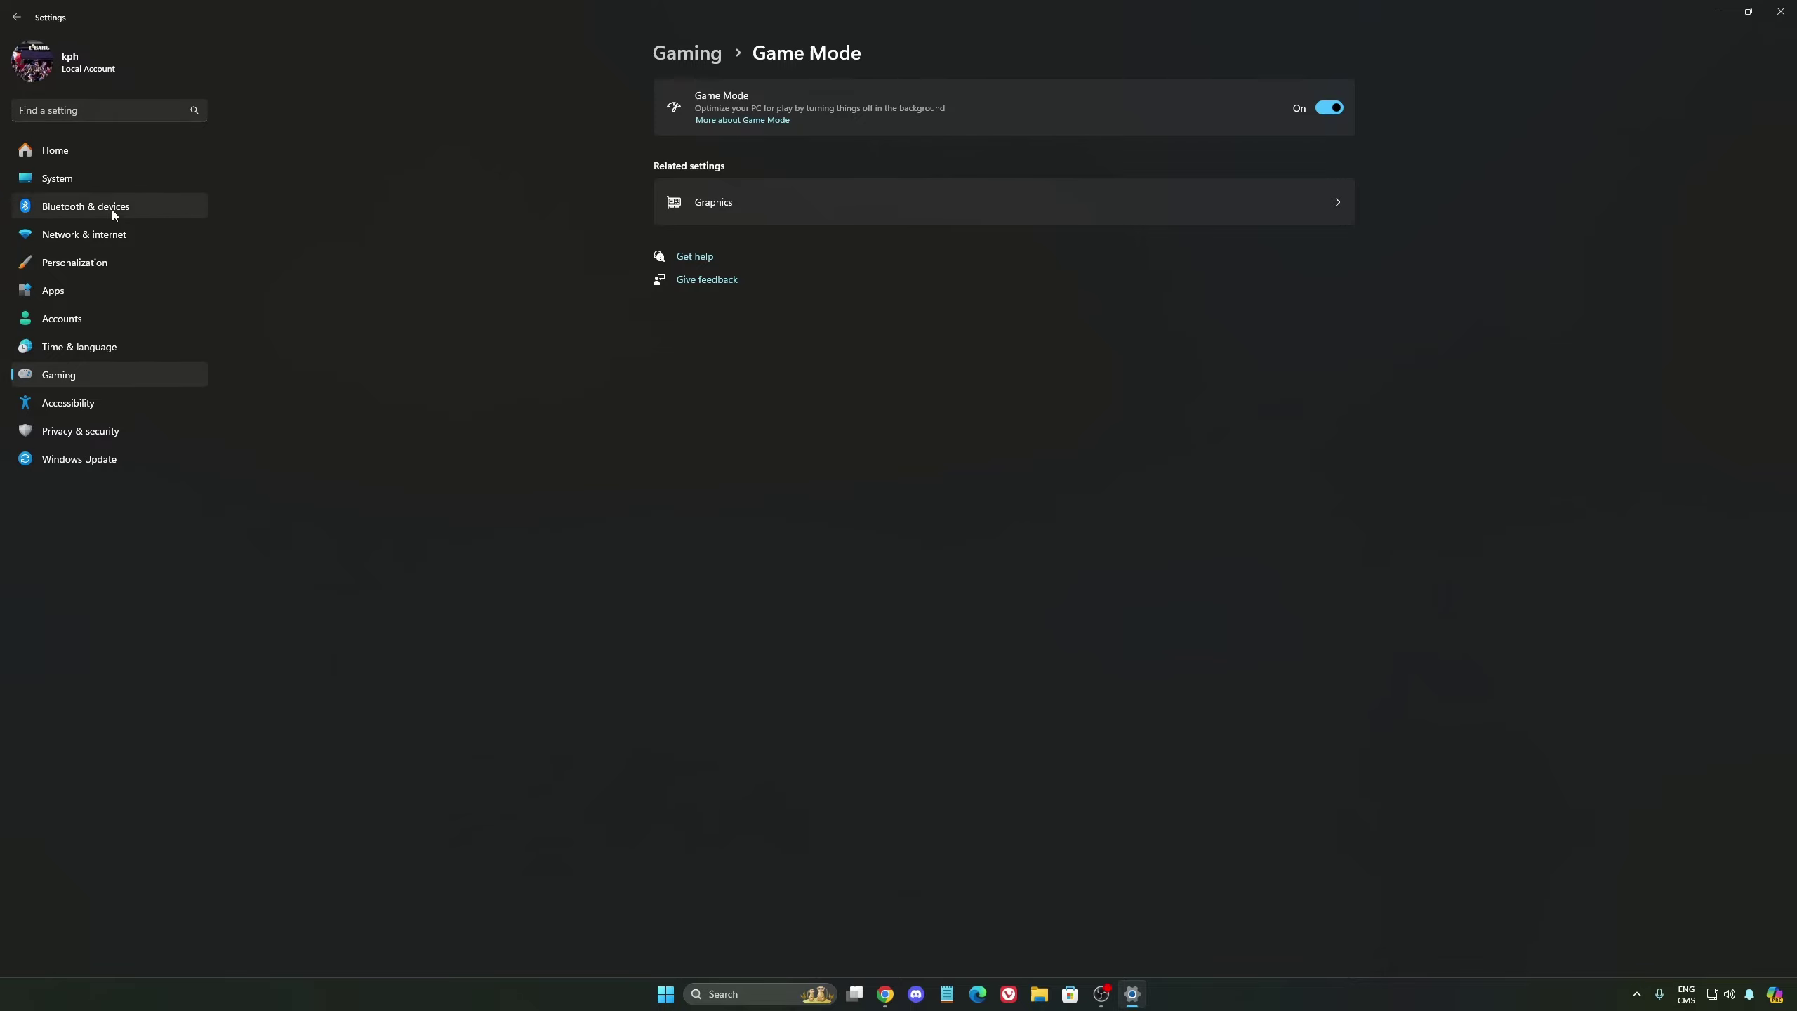
Open System > Power and look over the Power mode choices, leaving it on Balanced.
click(81, 177)
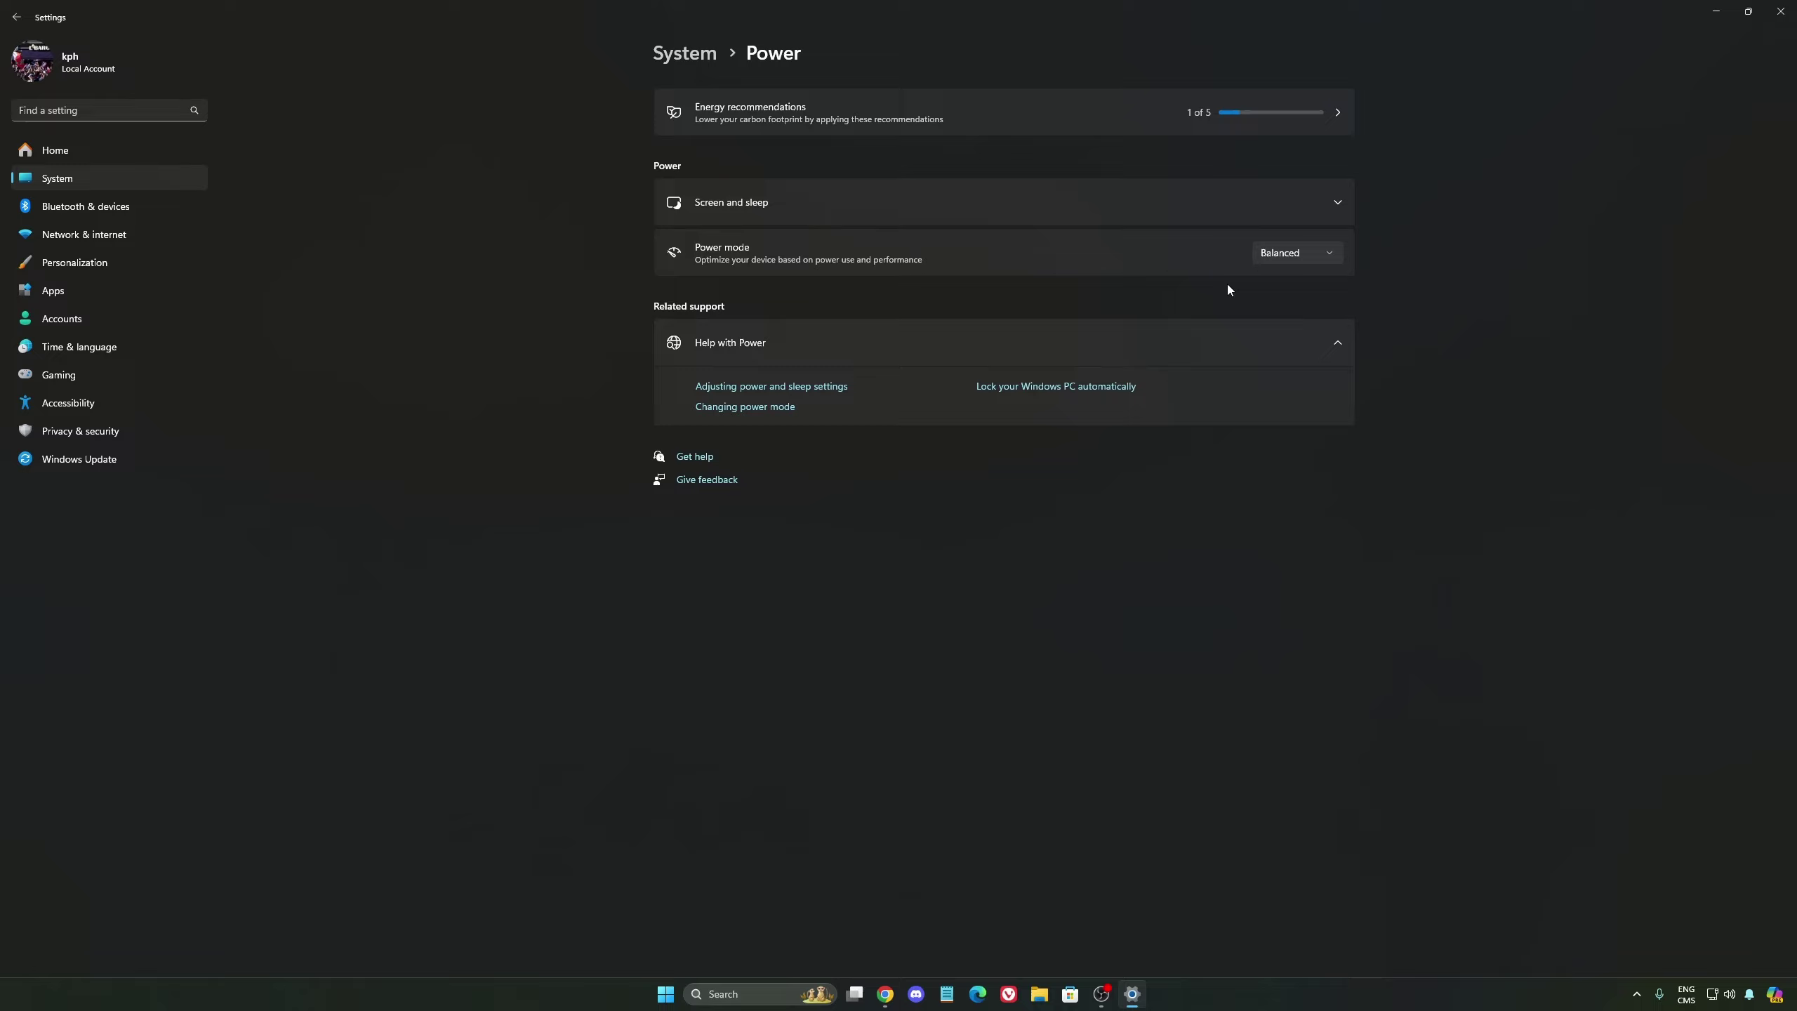
click(1321, 258)
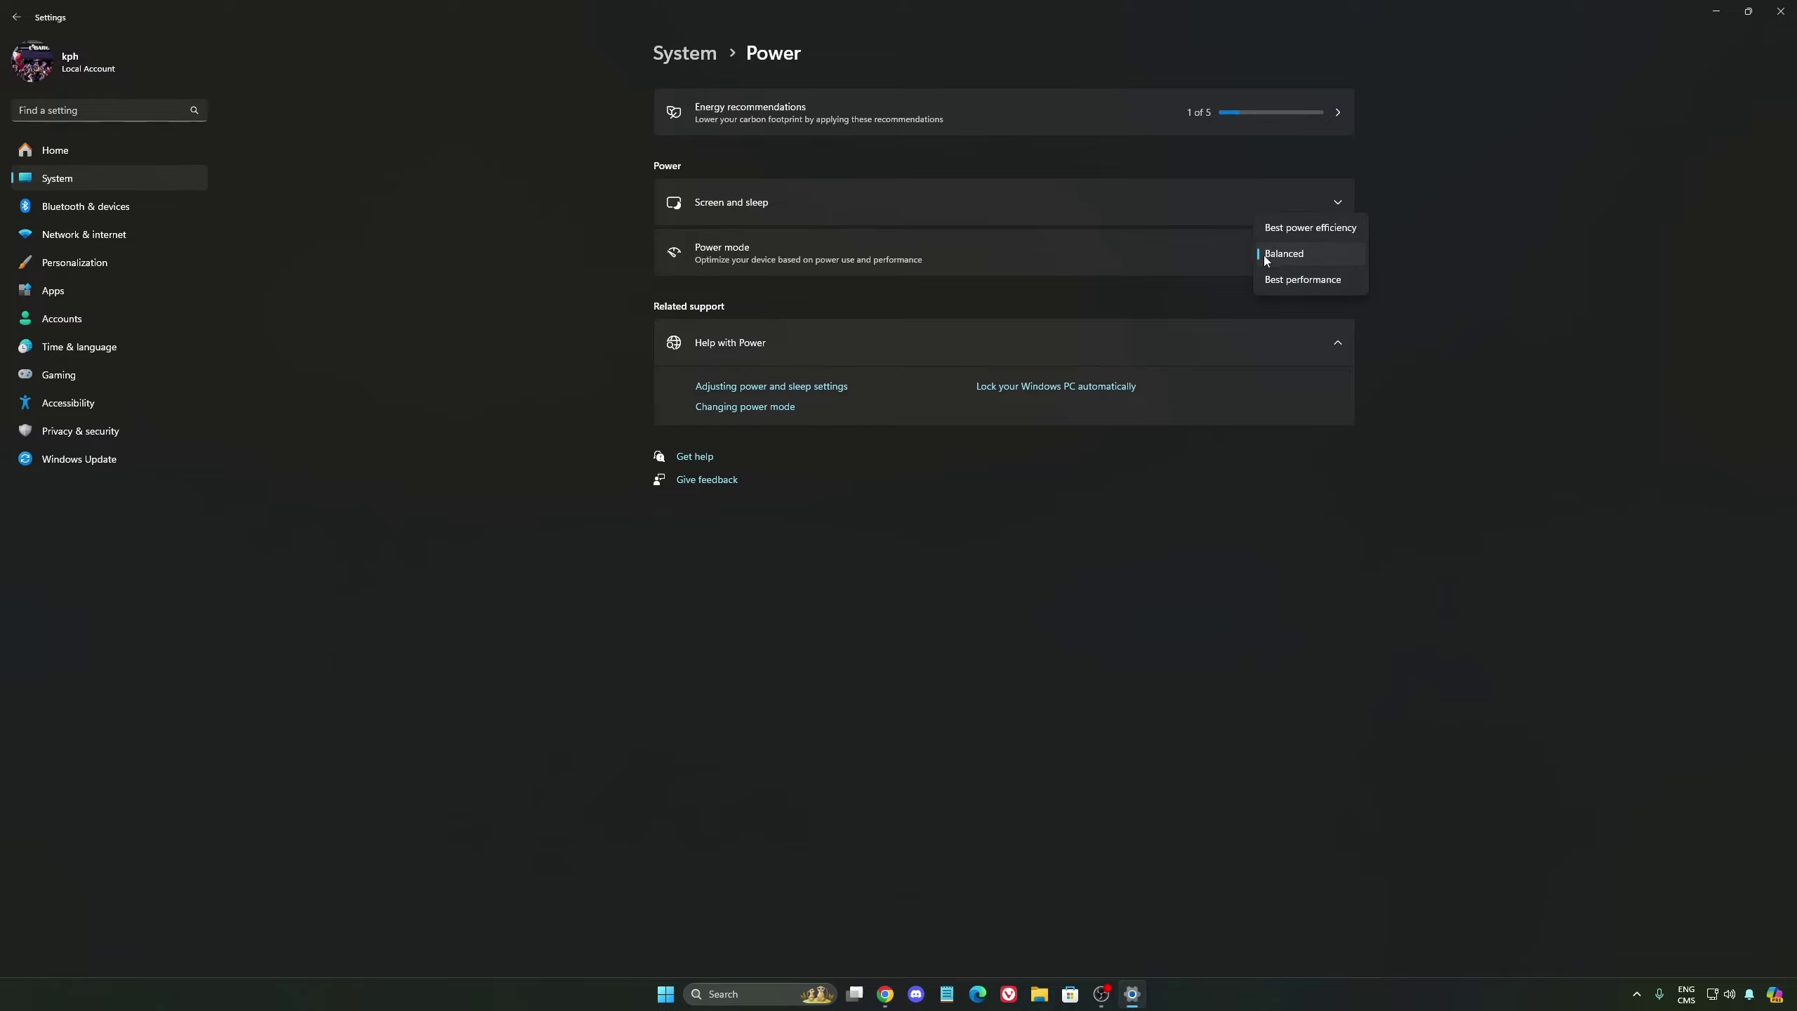
click(1266, 261)
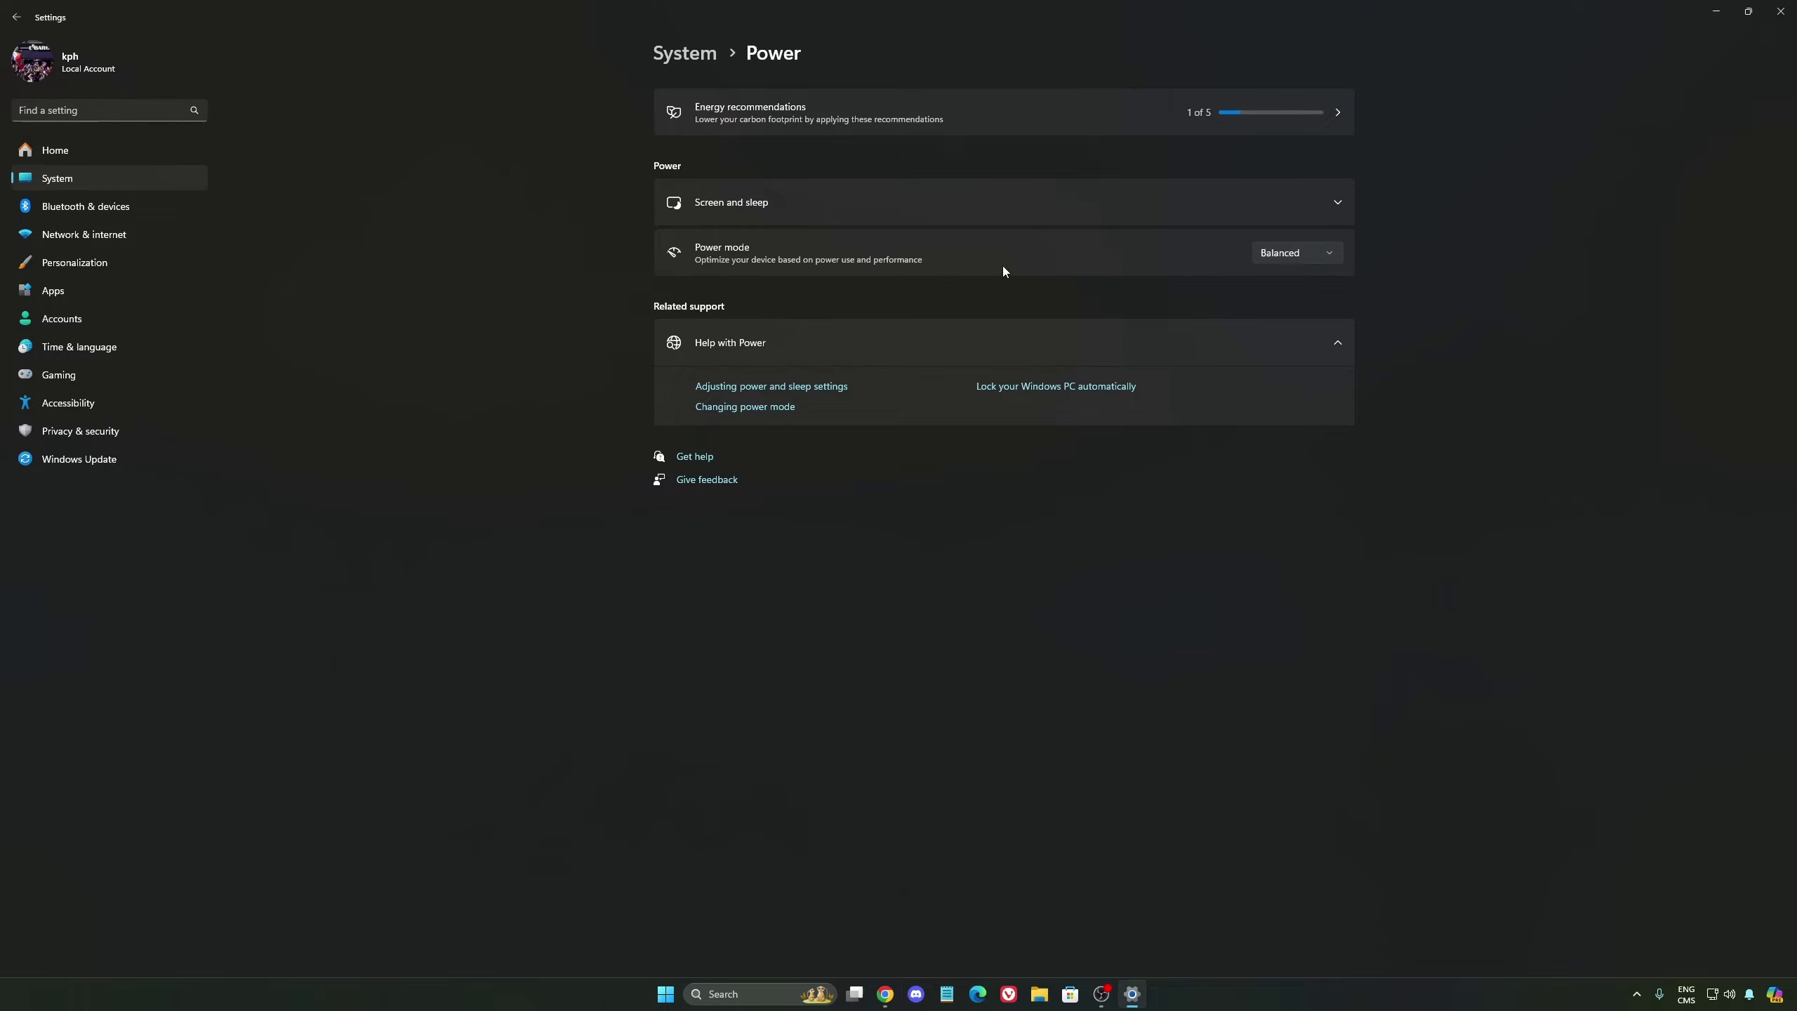
click(1290, 253)
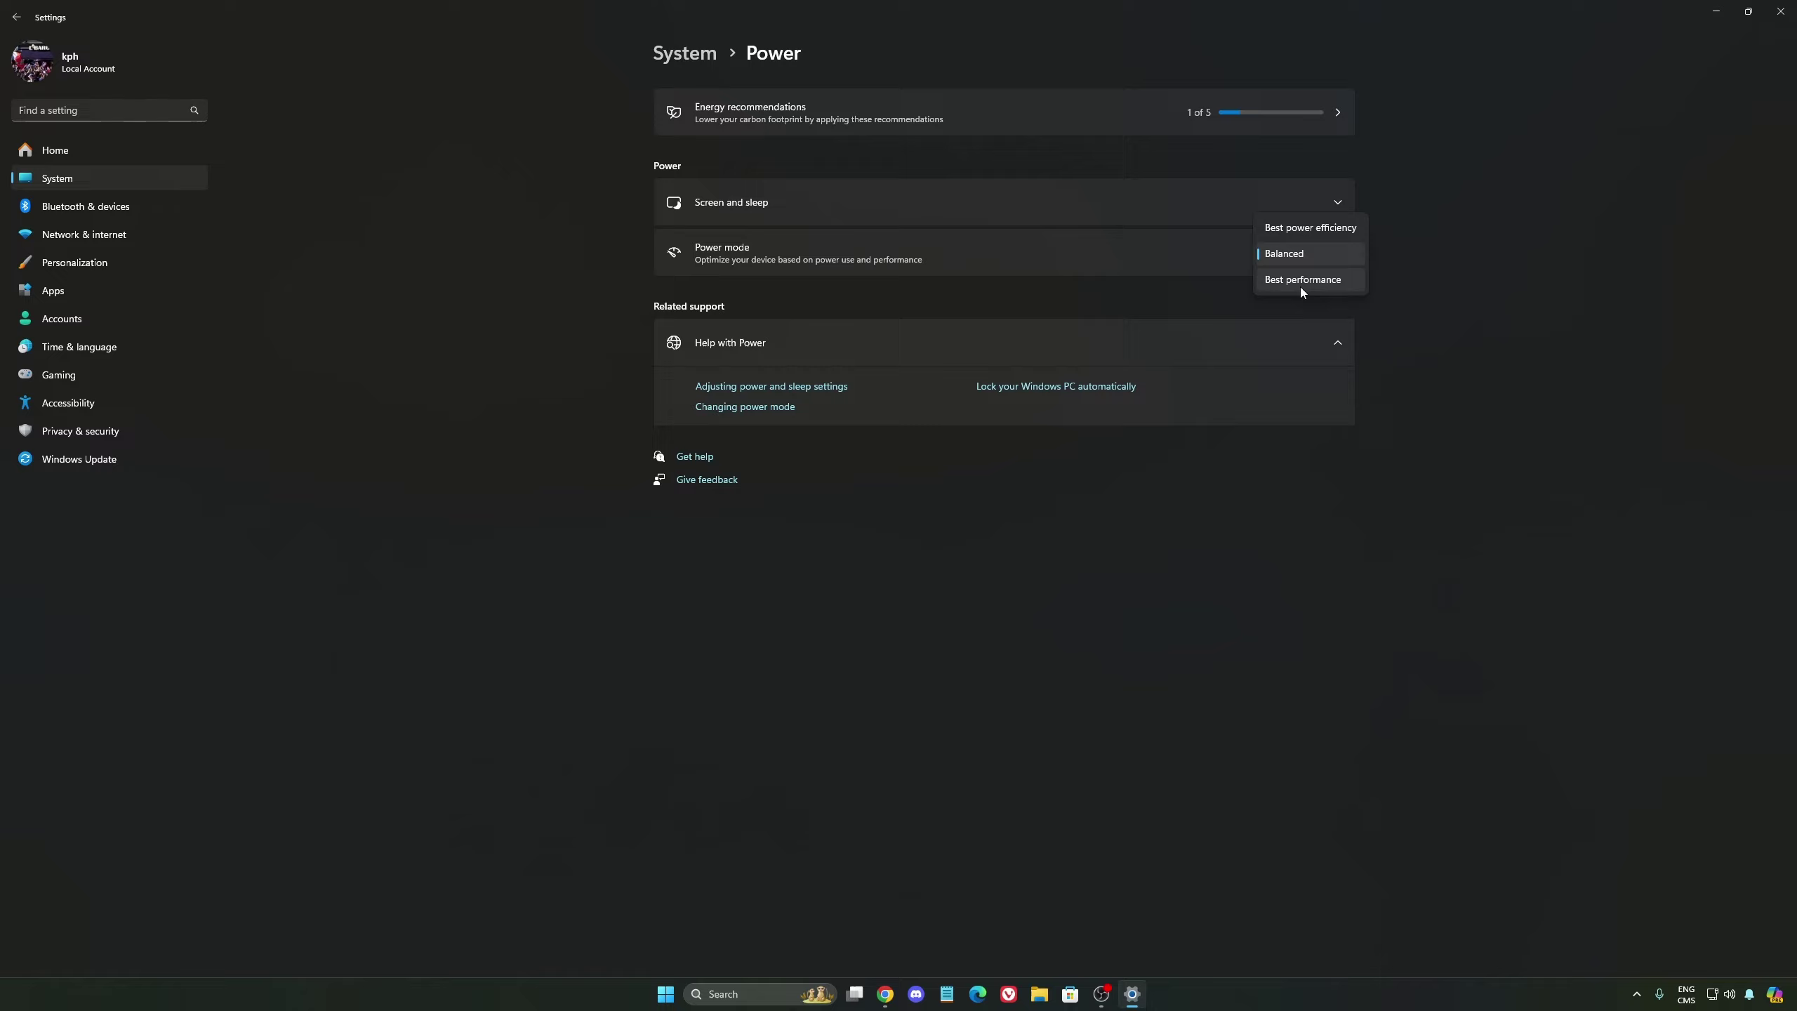
click(1470, 290)
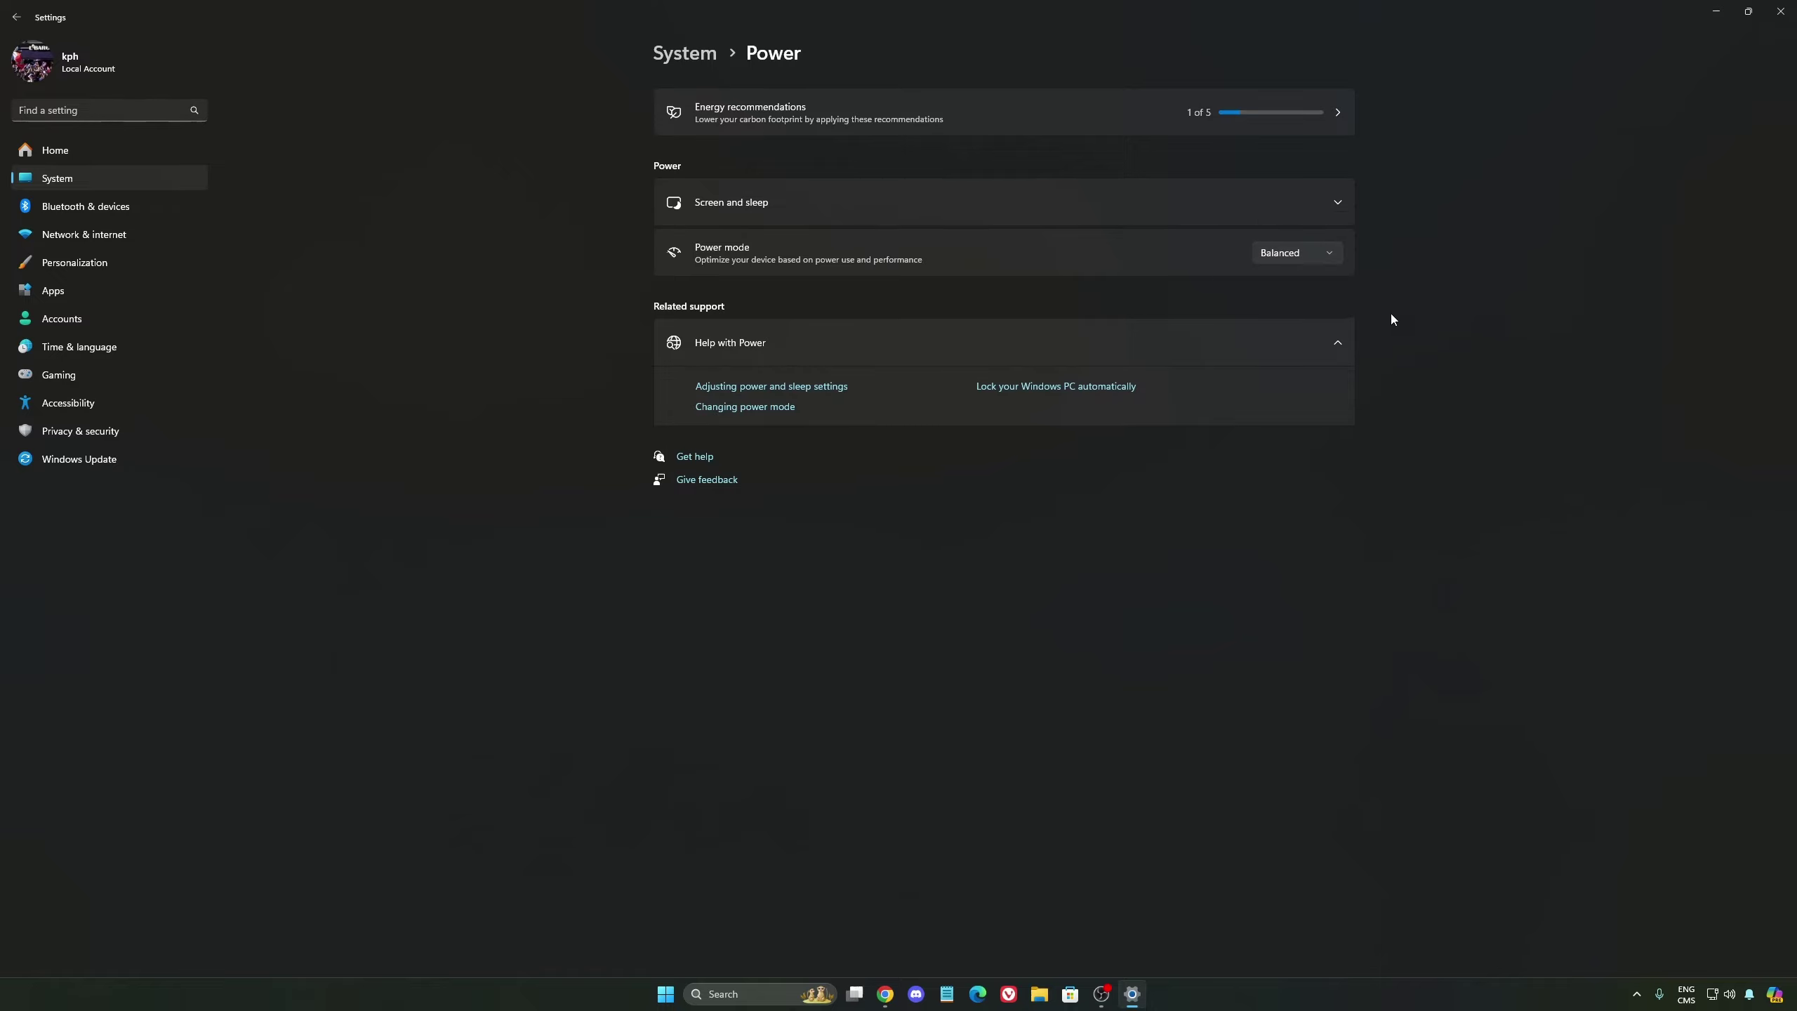
Return to the Settings home and open Windows Update to confirm the PC is up to date.
click(98, 153)
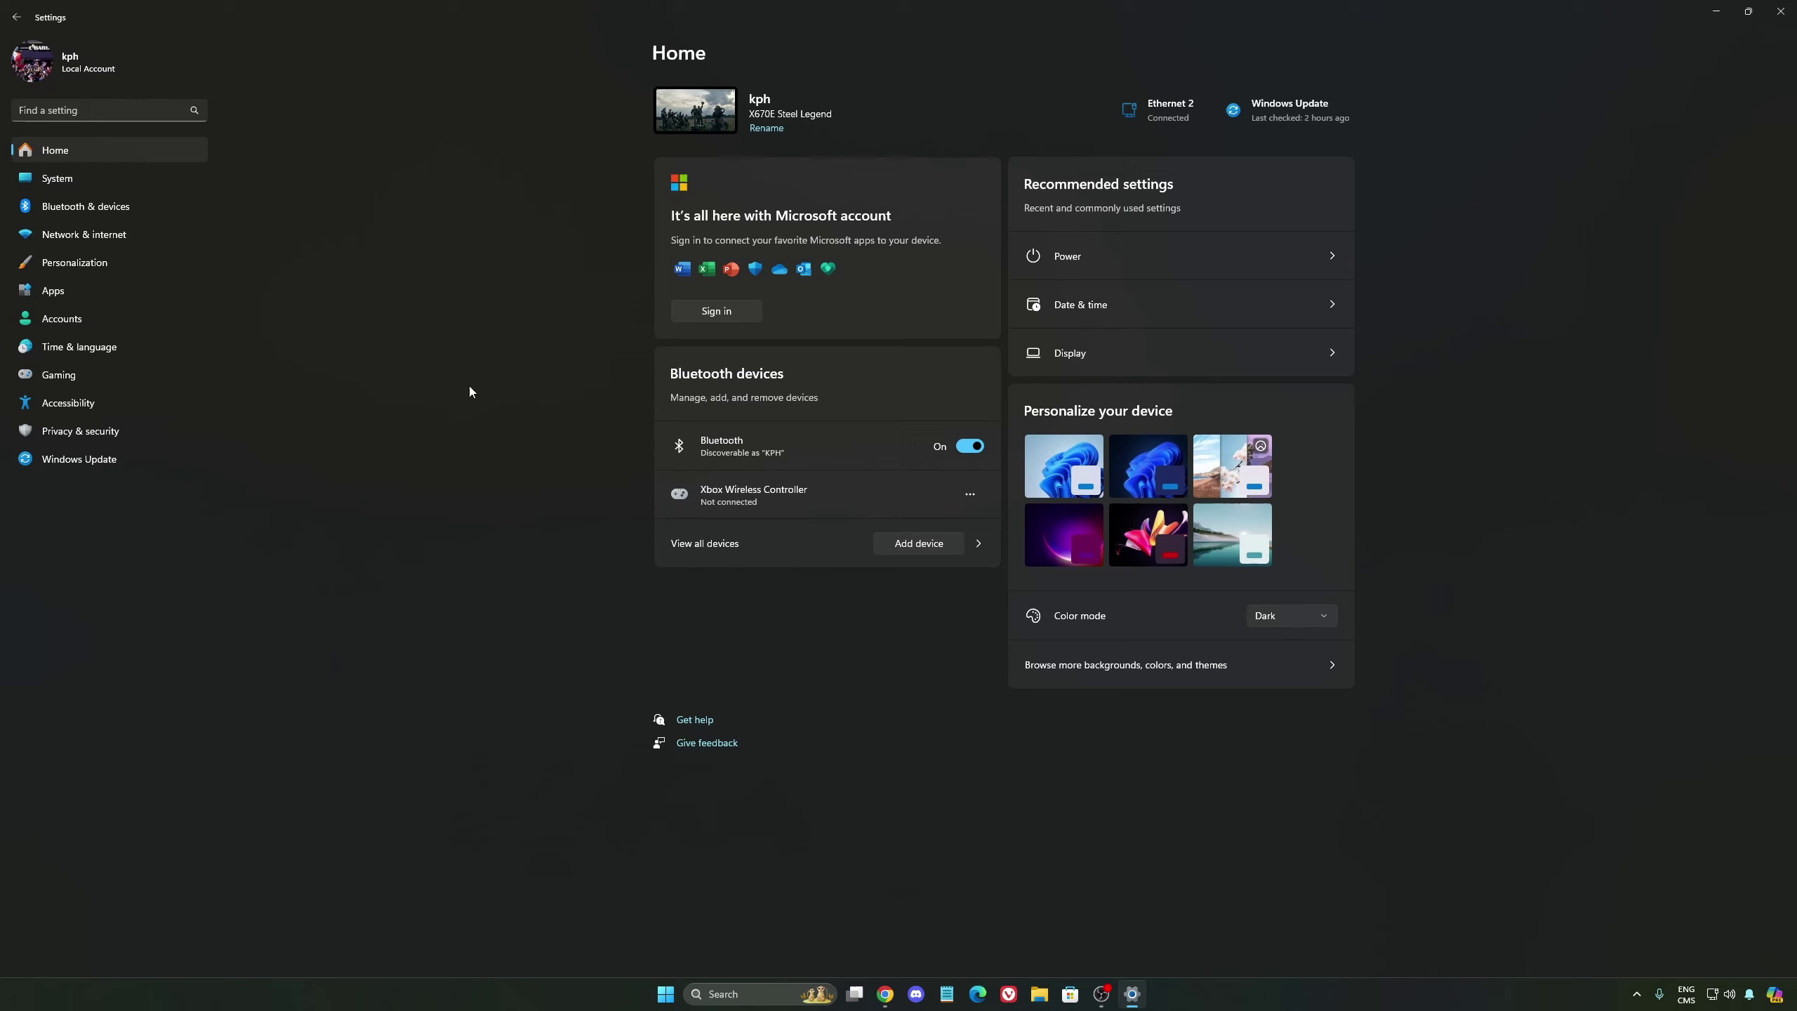
click(148, 464)
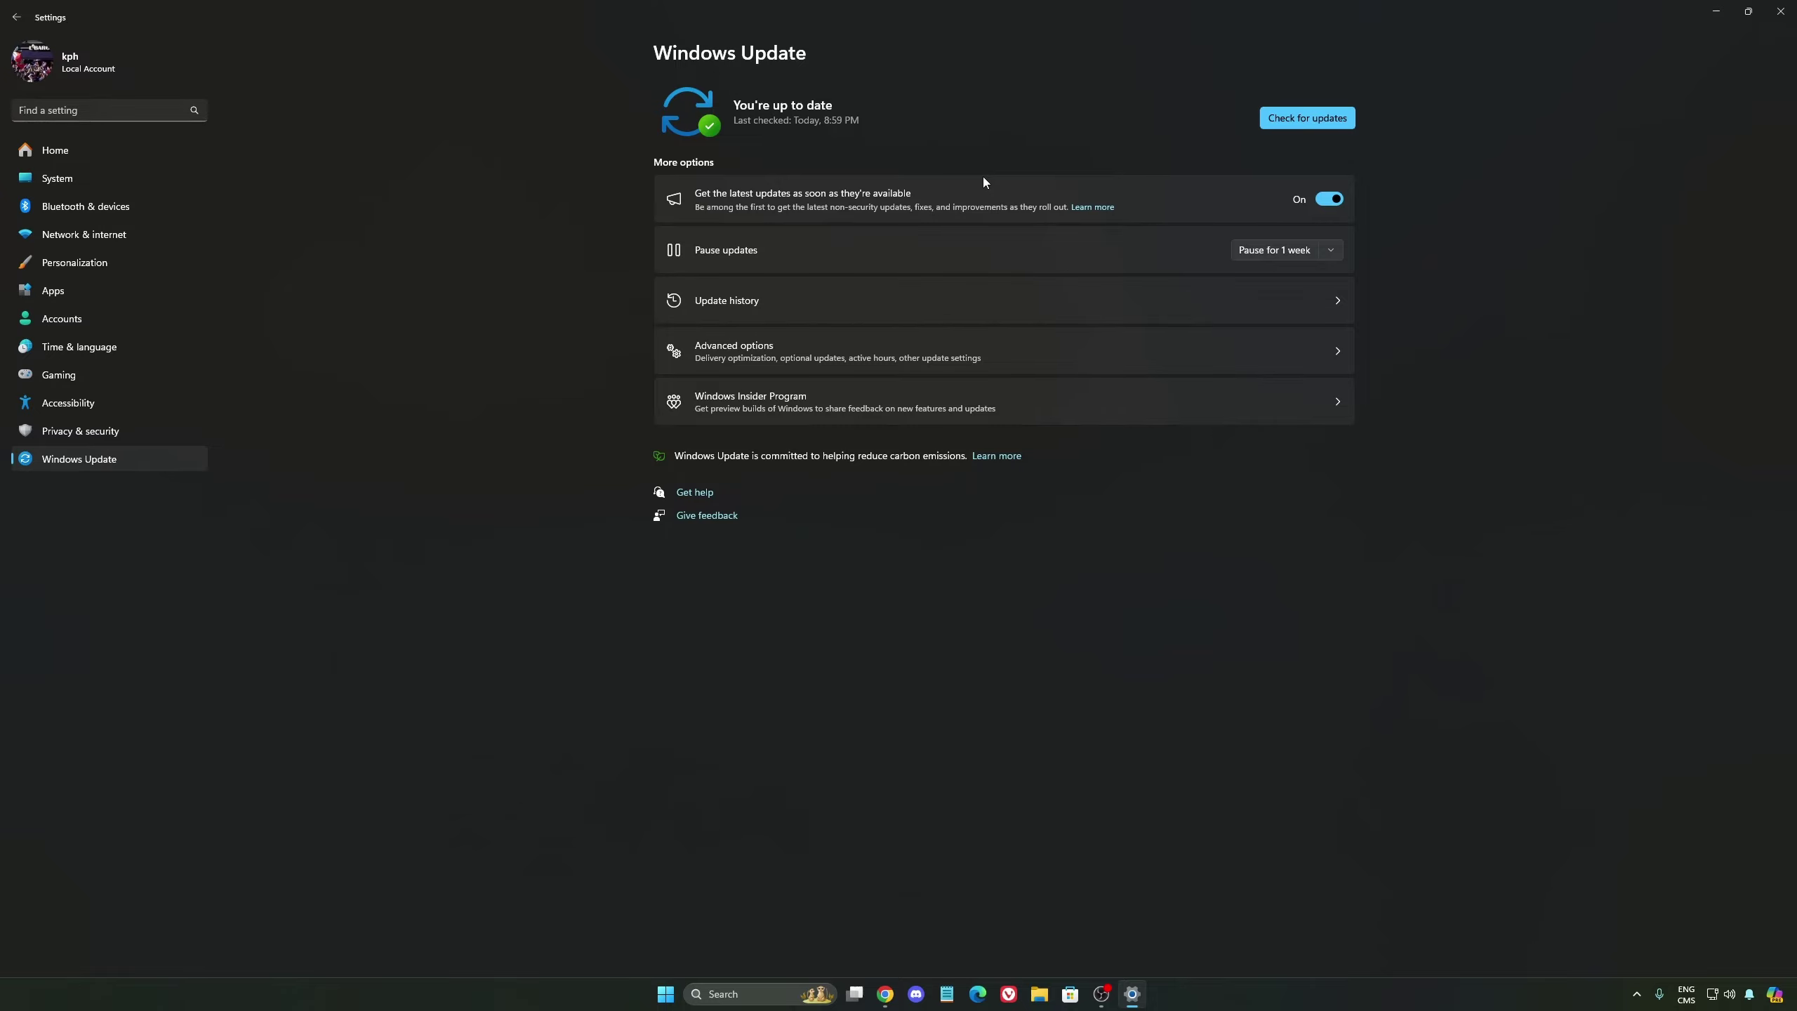
Close Settings and launch the NVIDIA App from the hidden tray icons.
click(1781, 11)
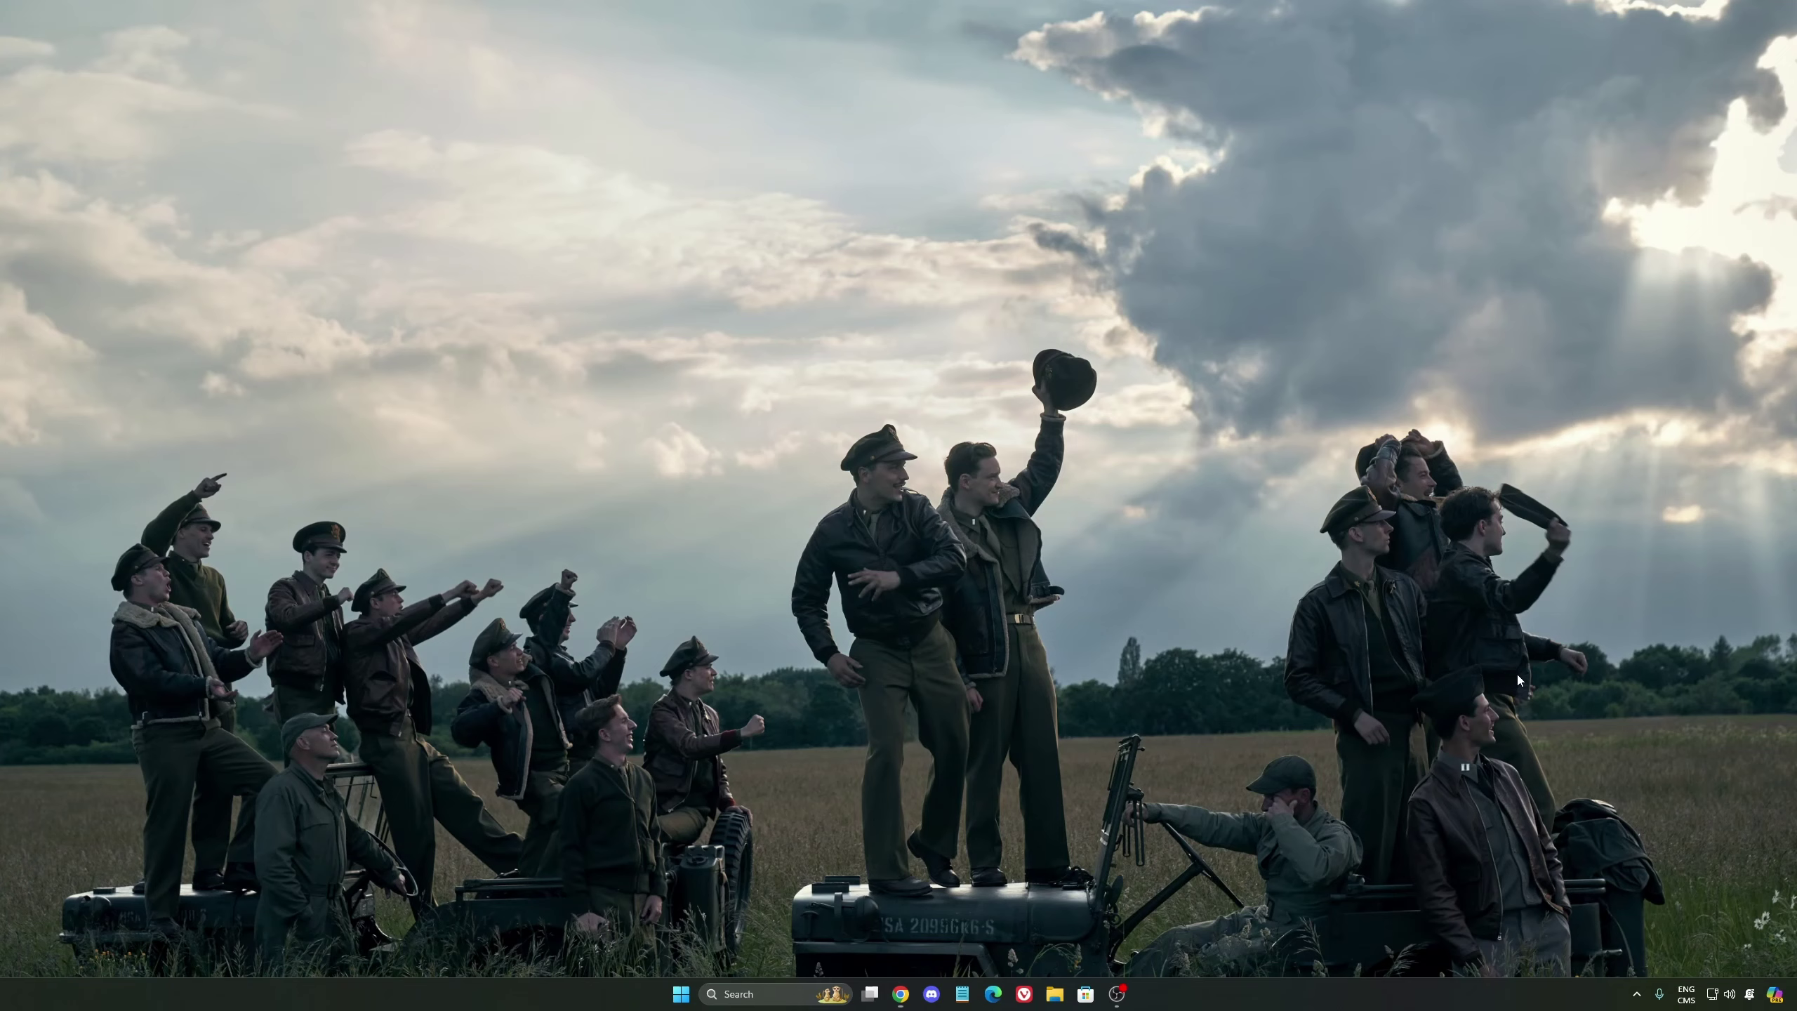
click(1635, 995)
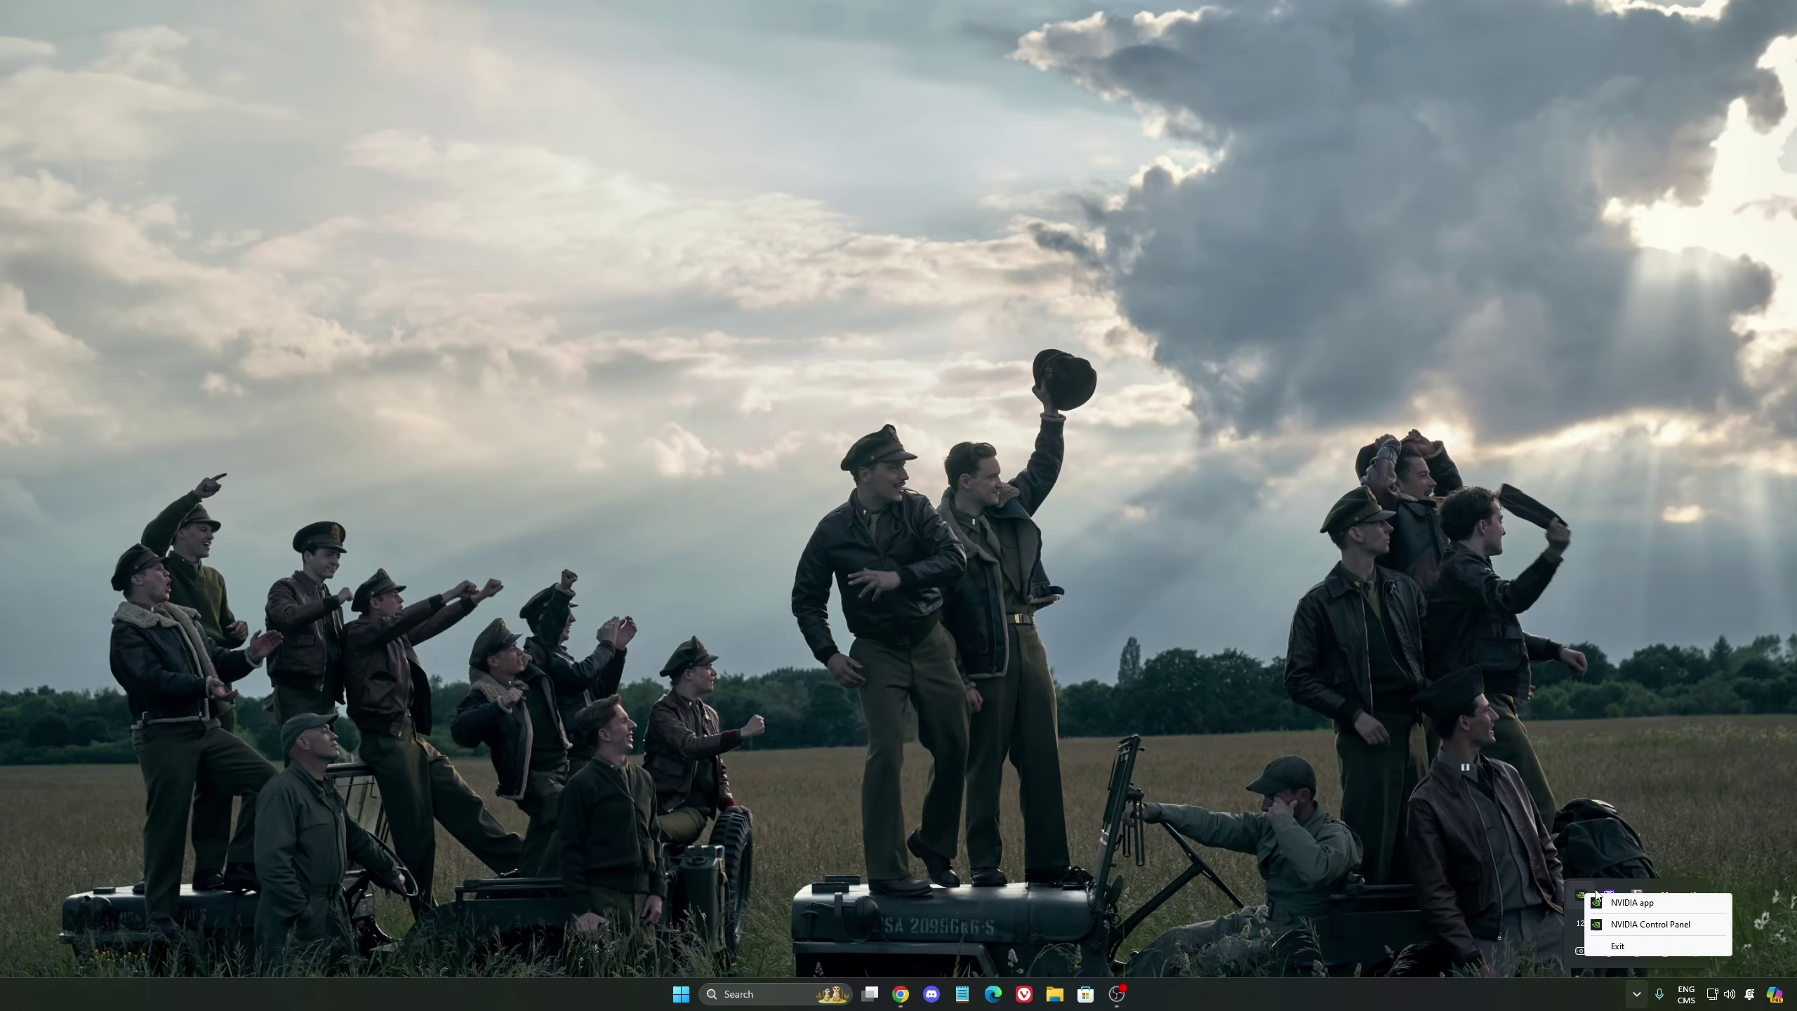
click(1638, 906)
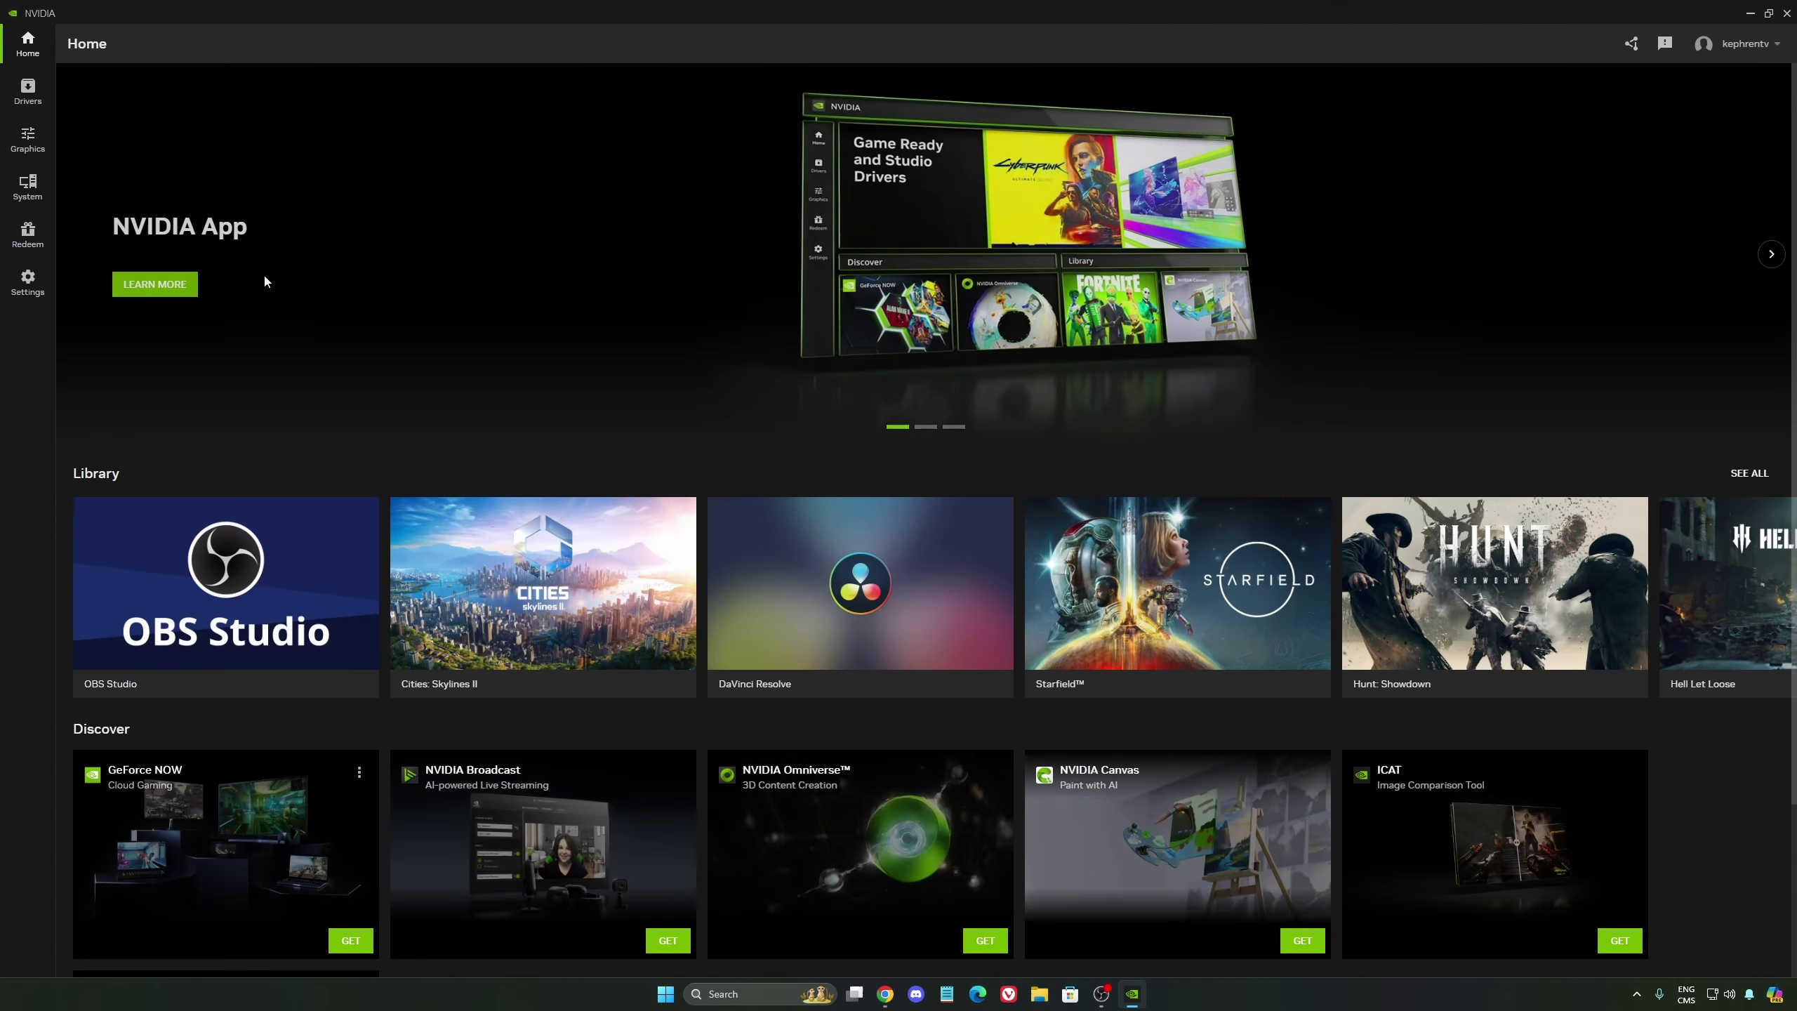
Switch off the NVIDIA overlay in the NVIDIA App settings and minimize the app.
click(27, 140)
click(28, 282)
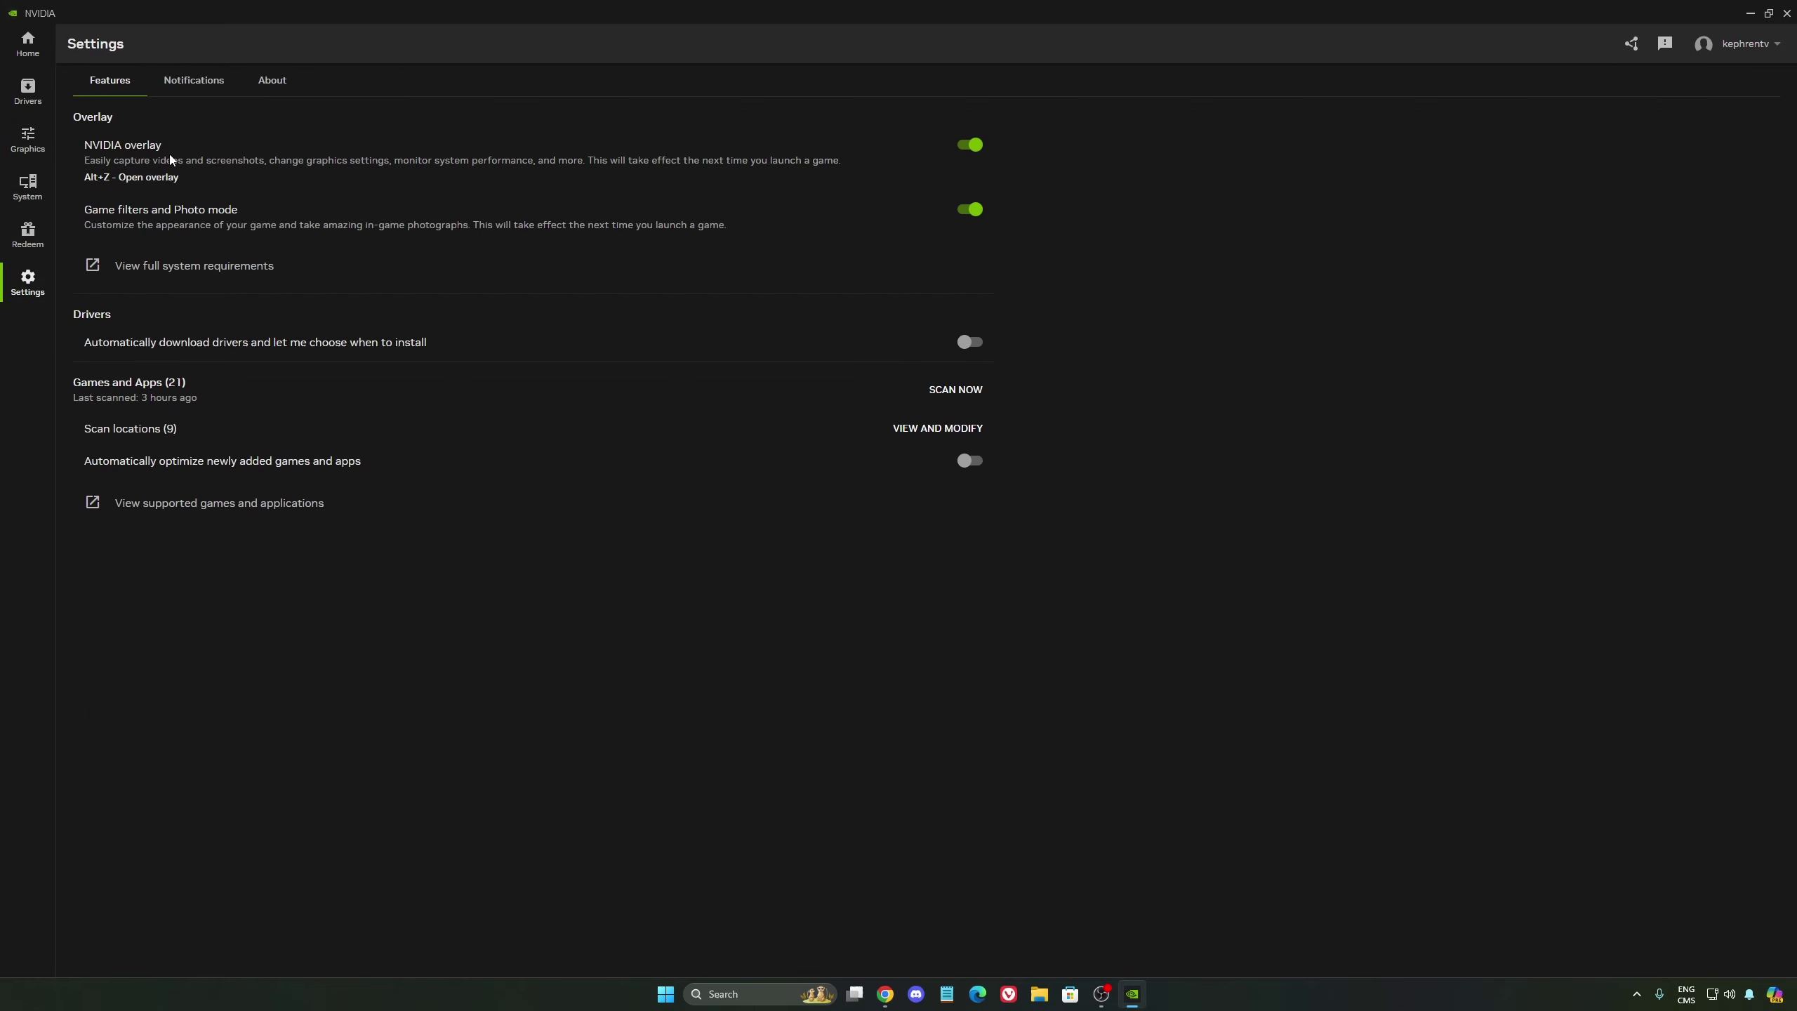
click(968, 146)
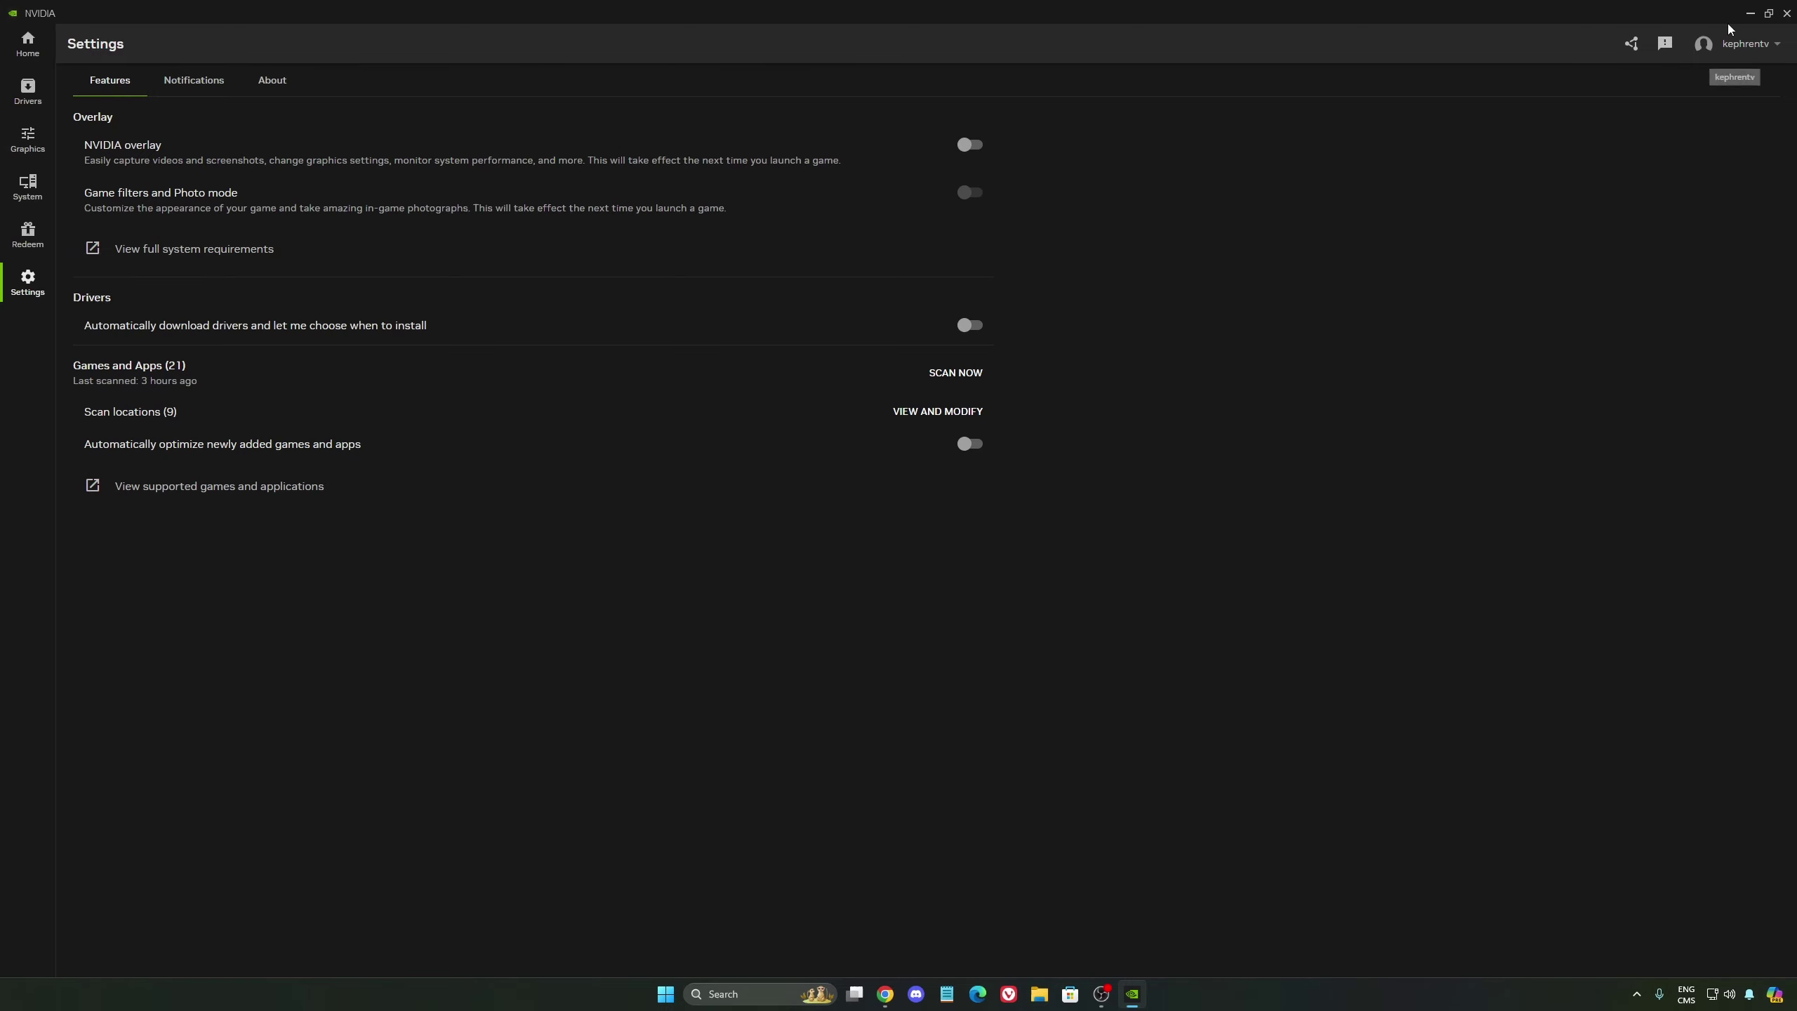
click(1750, 13)
click(1636, 994)
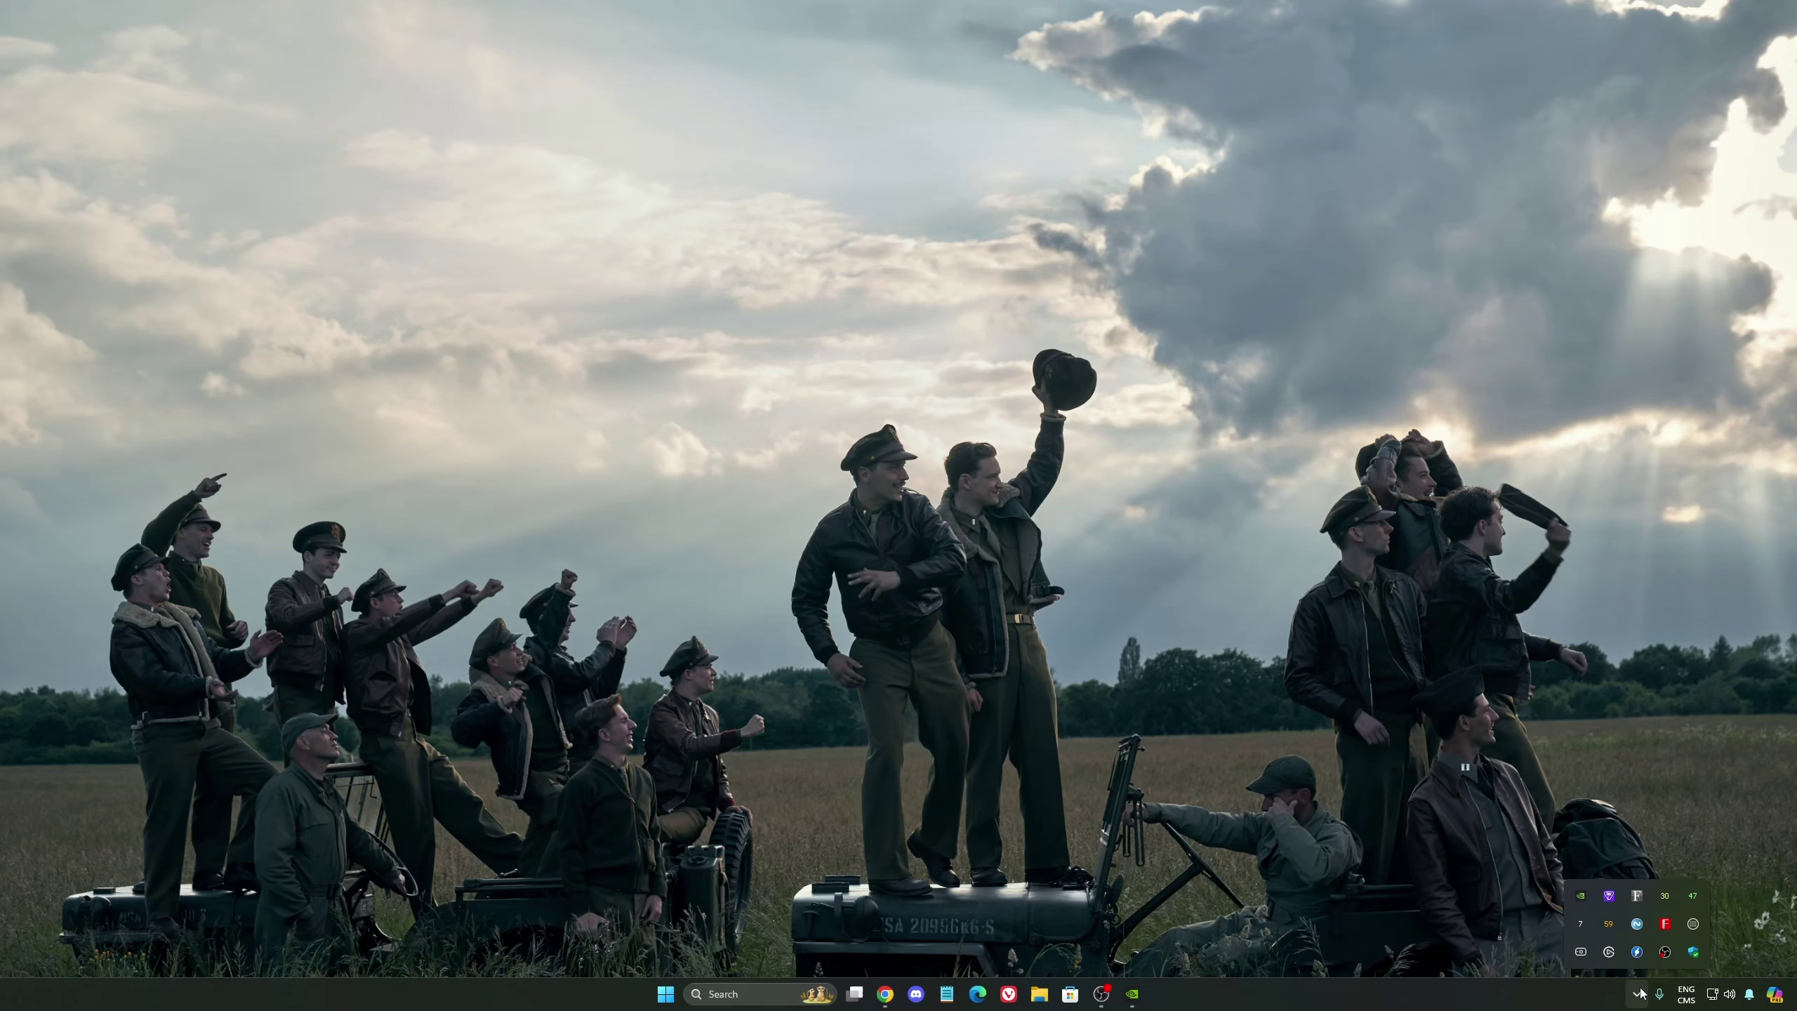
Open NVIDIA Control Panel from the tray icon and go to Manage 3D Settings.
right_click(1580, 950)
key(Escape)
click(1432, 587)
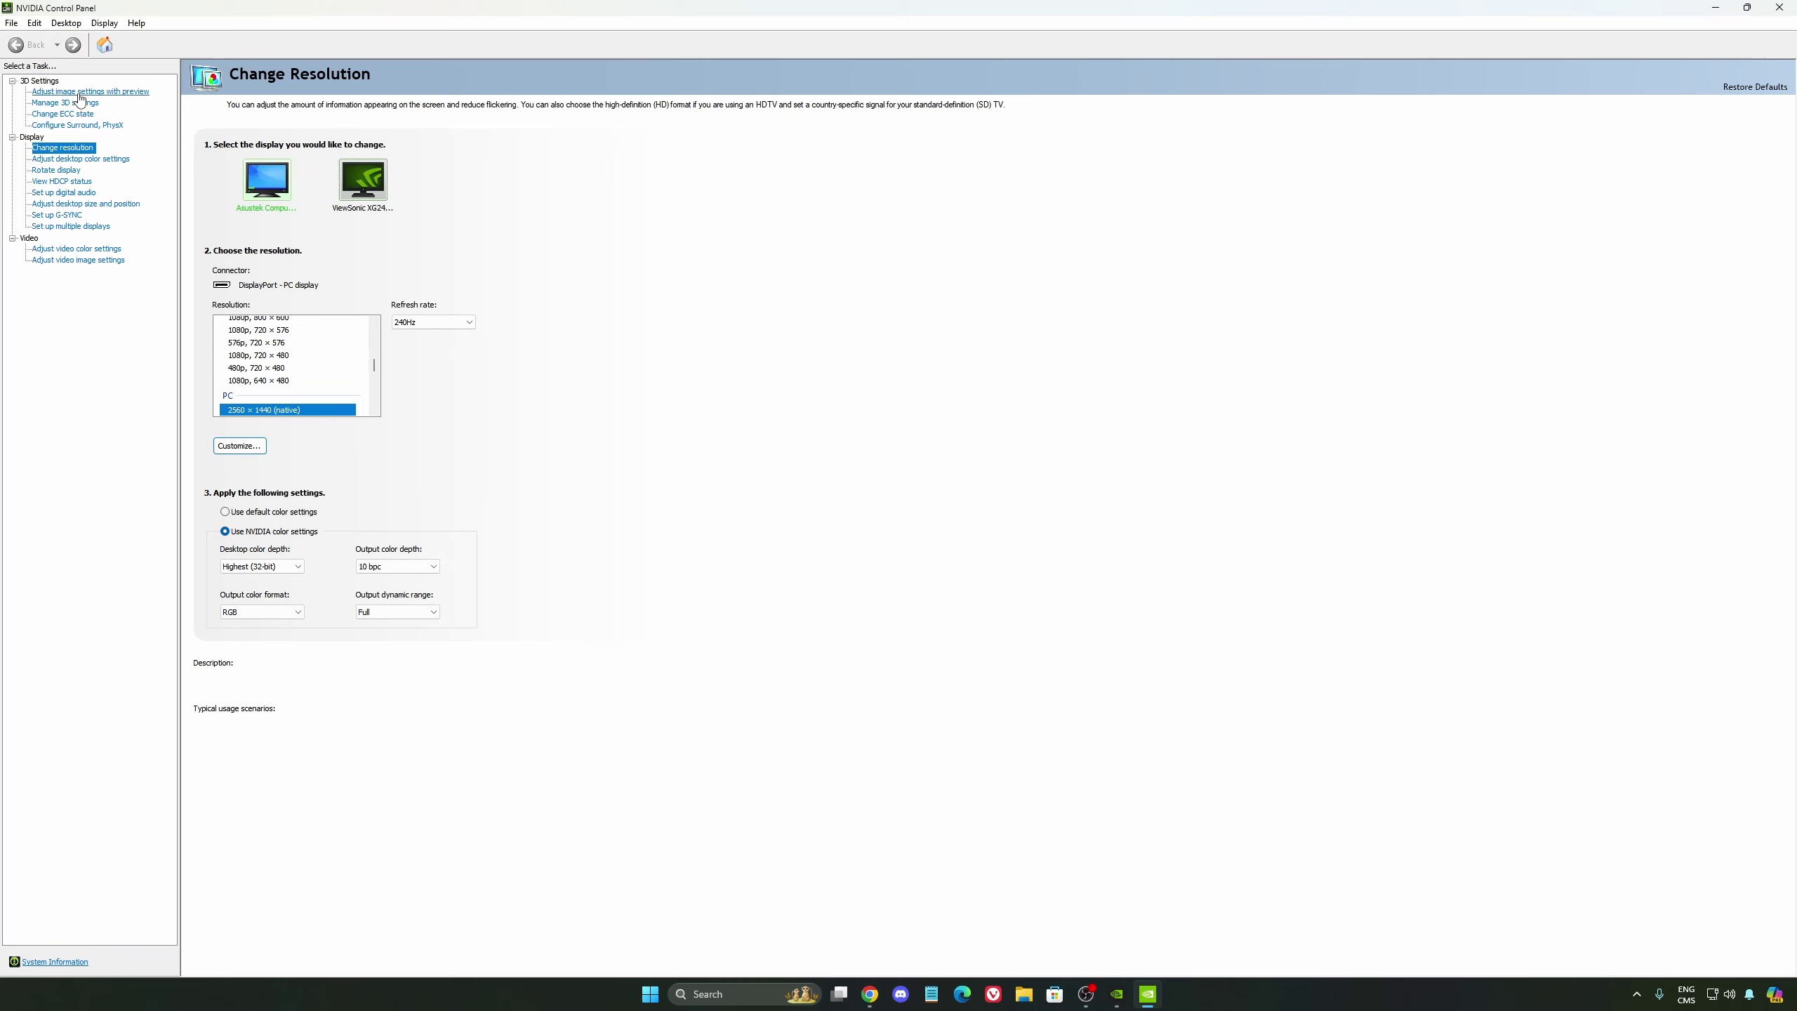
click(79, 103)
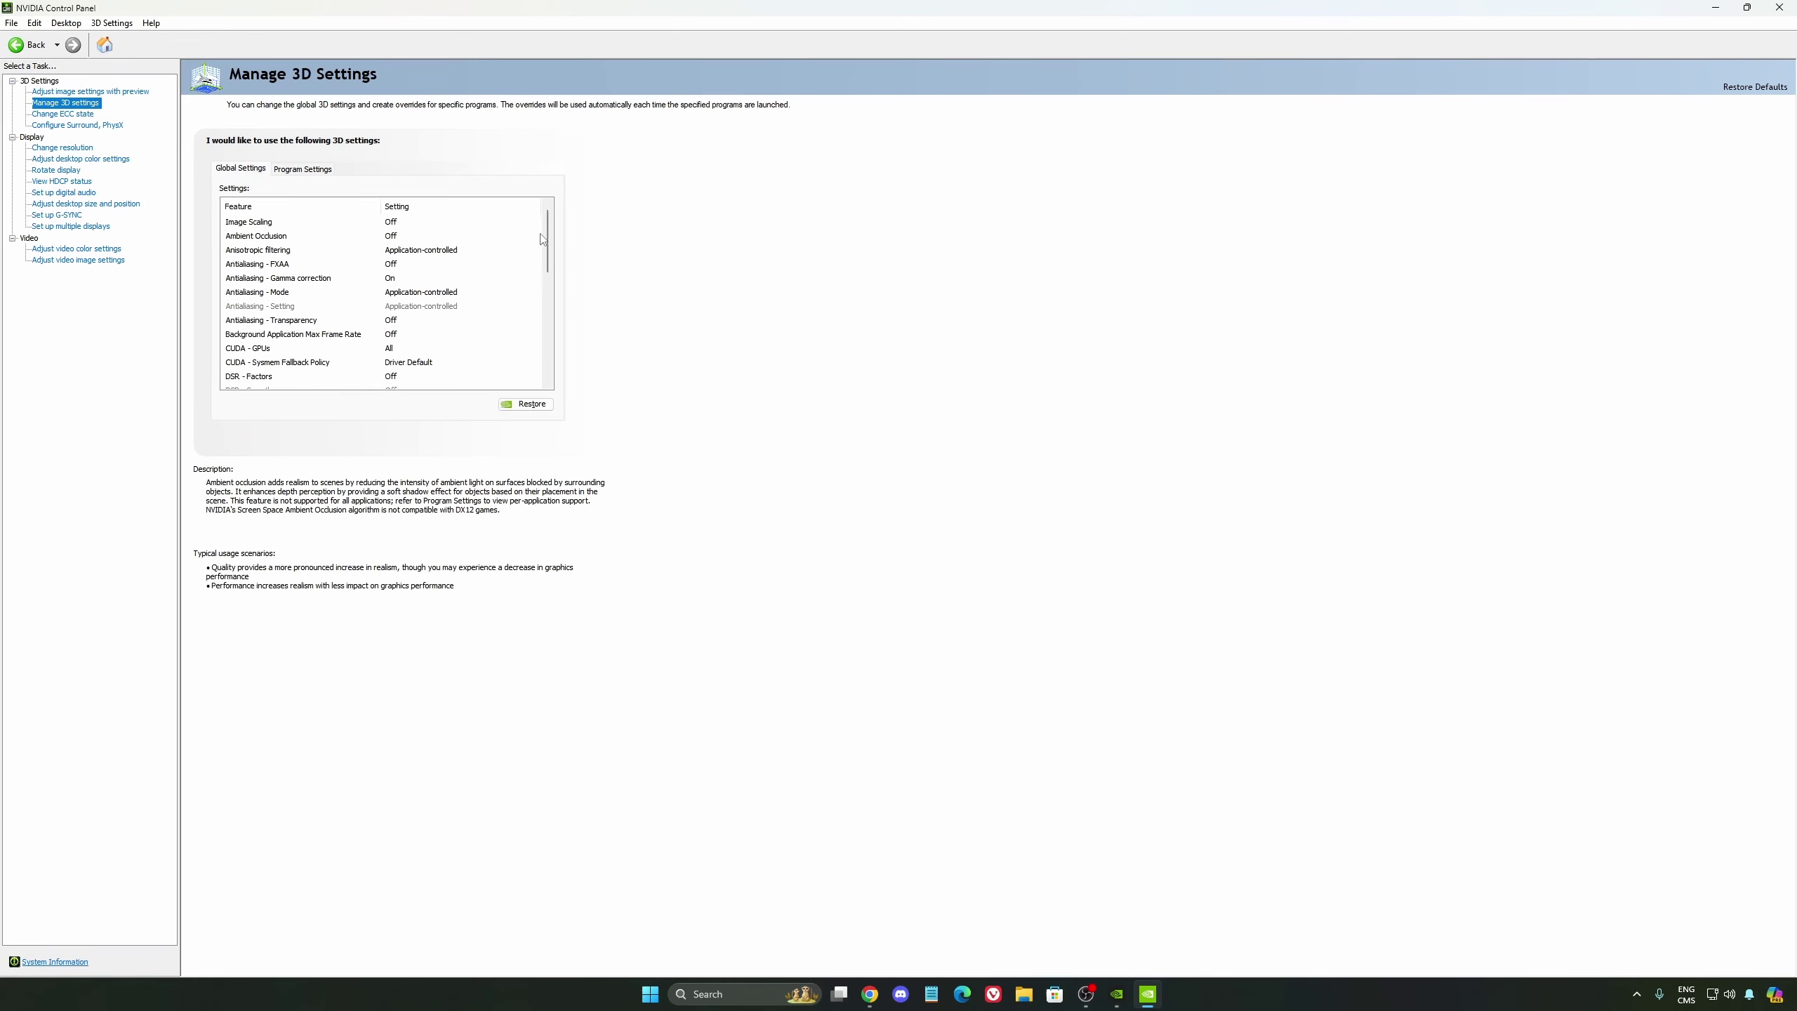
drag(549, 241, 550, 269)
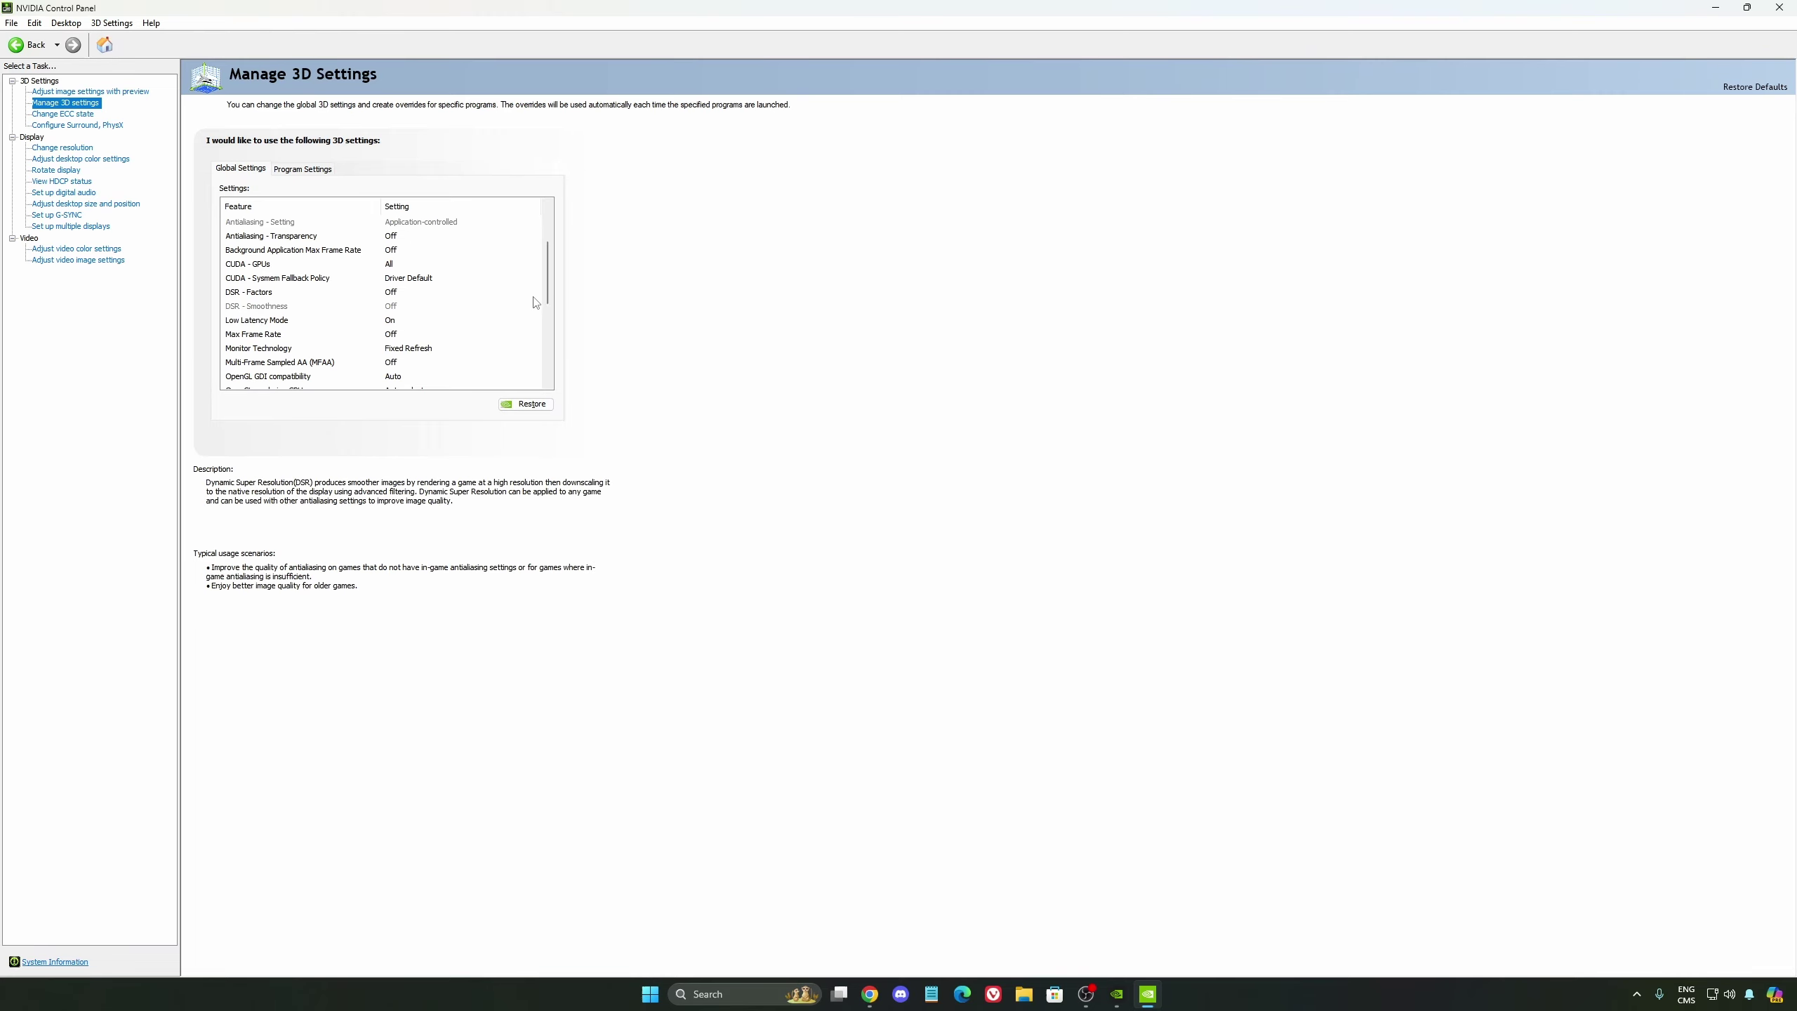
drag(550, 289, 550, 332)
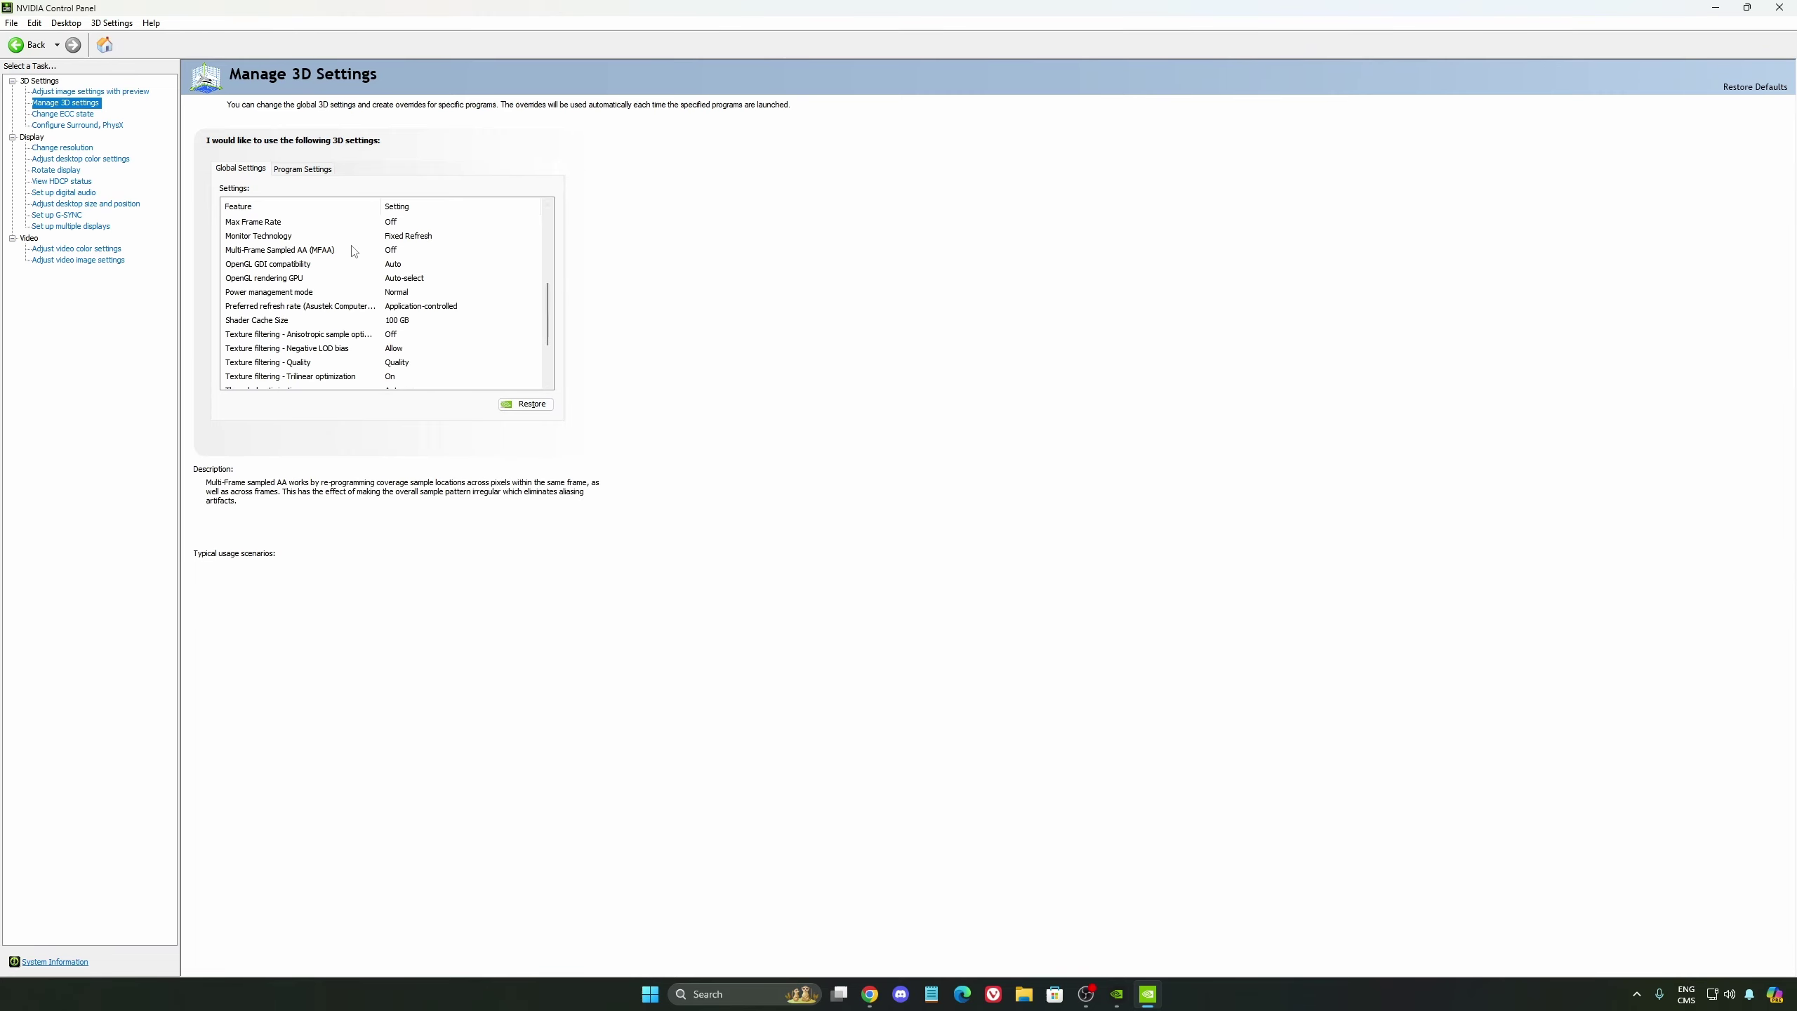
Keep Power management mode at Normal and Shader Cache Size at 100 GB.
click(399, 293)
click(400, 293)
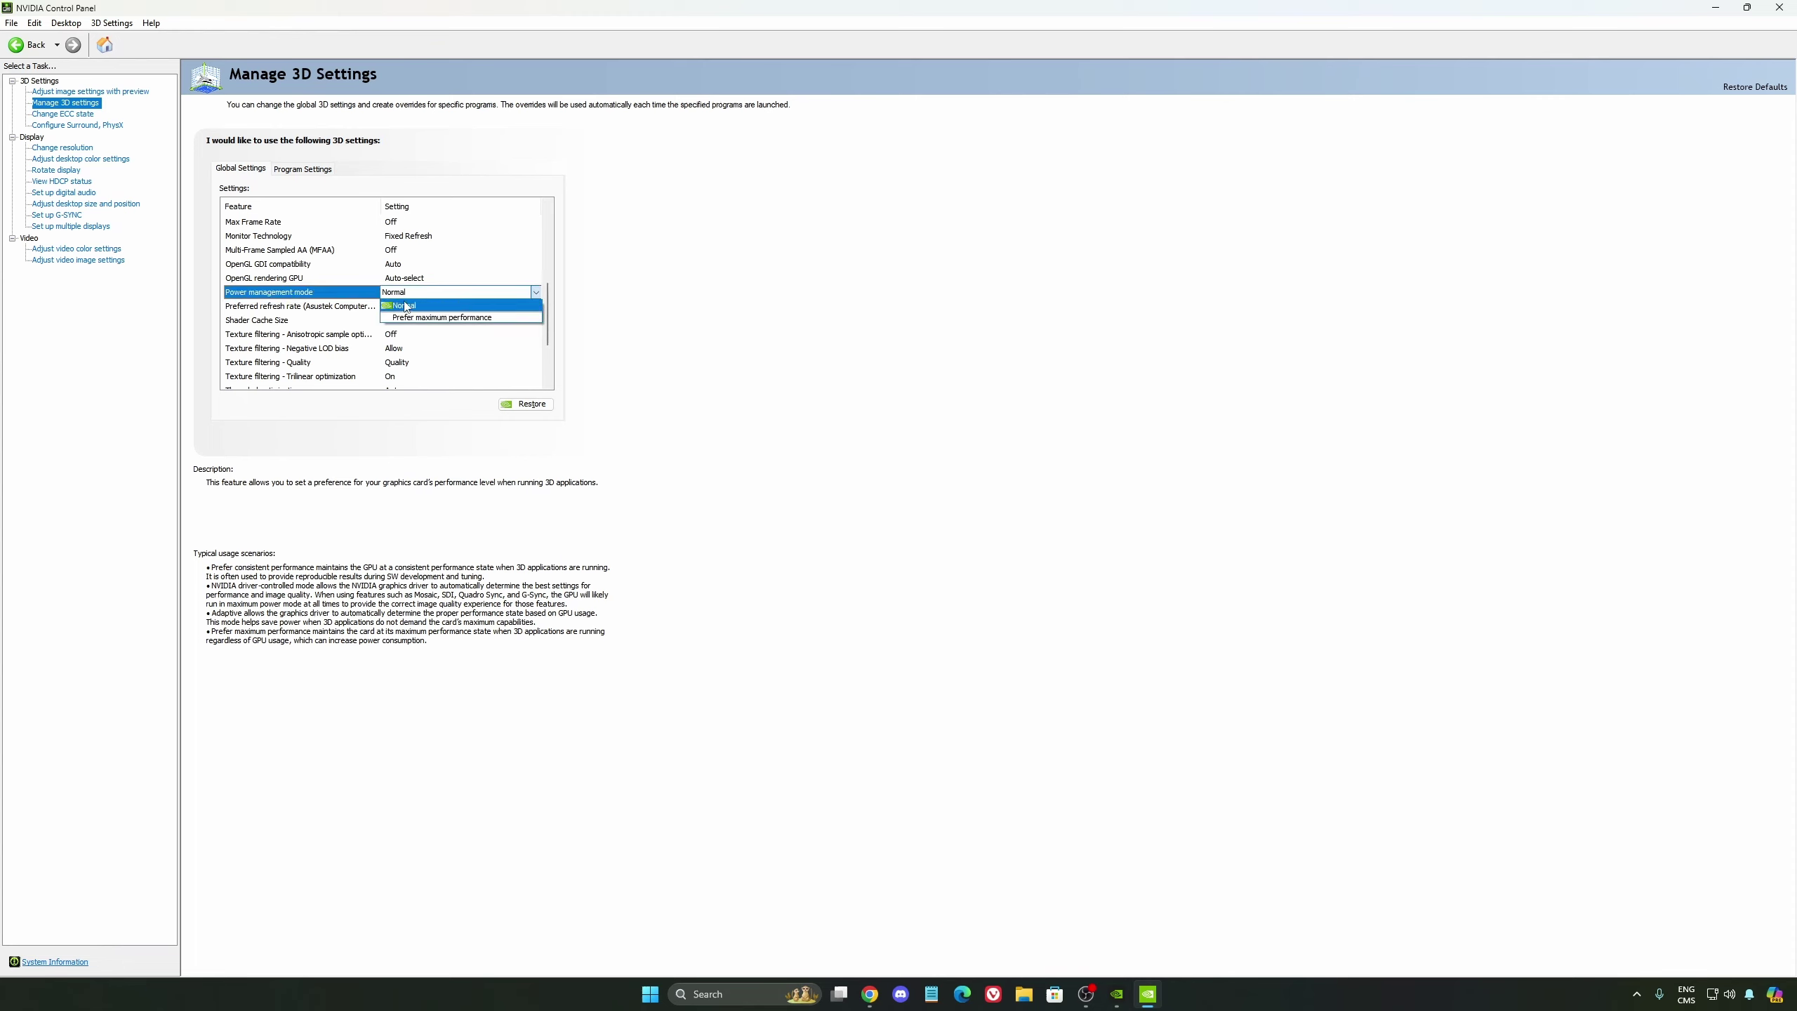
click(683, 320)
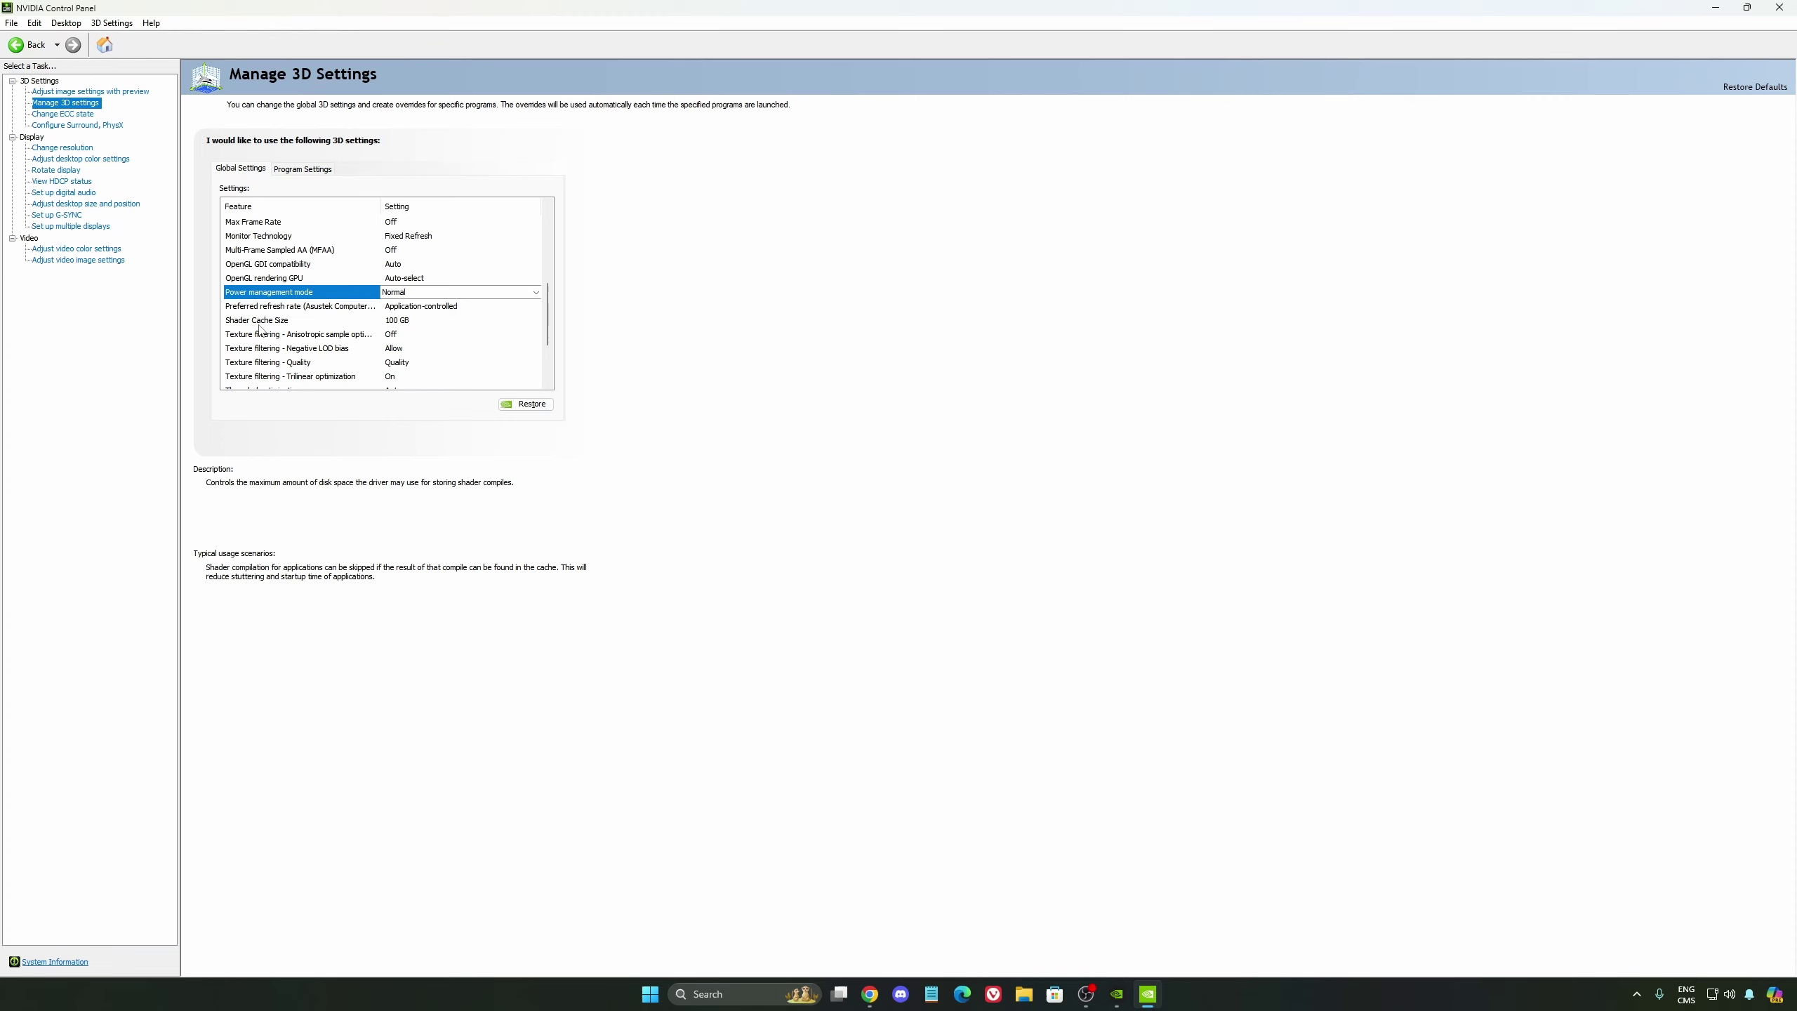
click(429, 323)
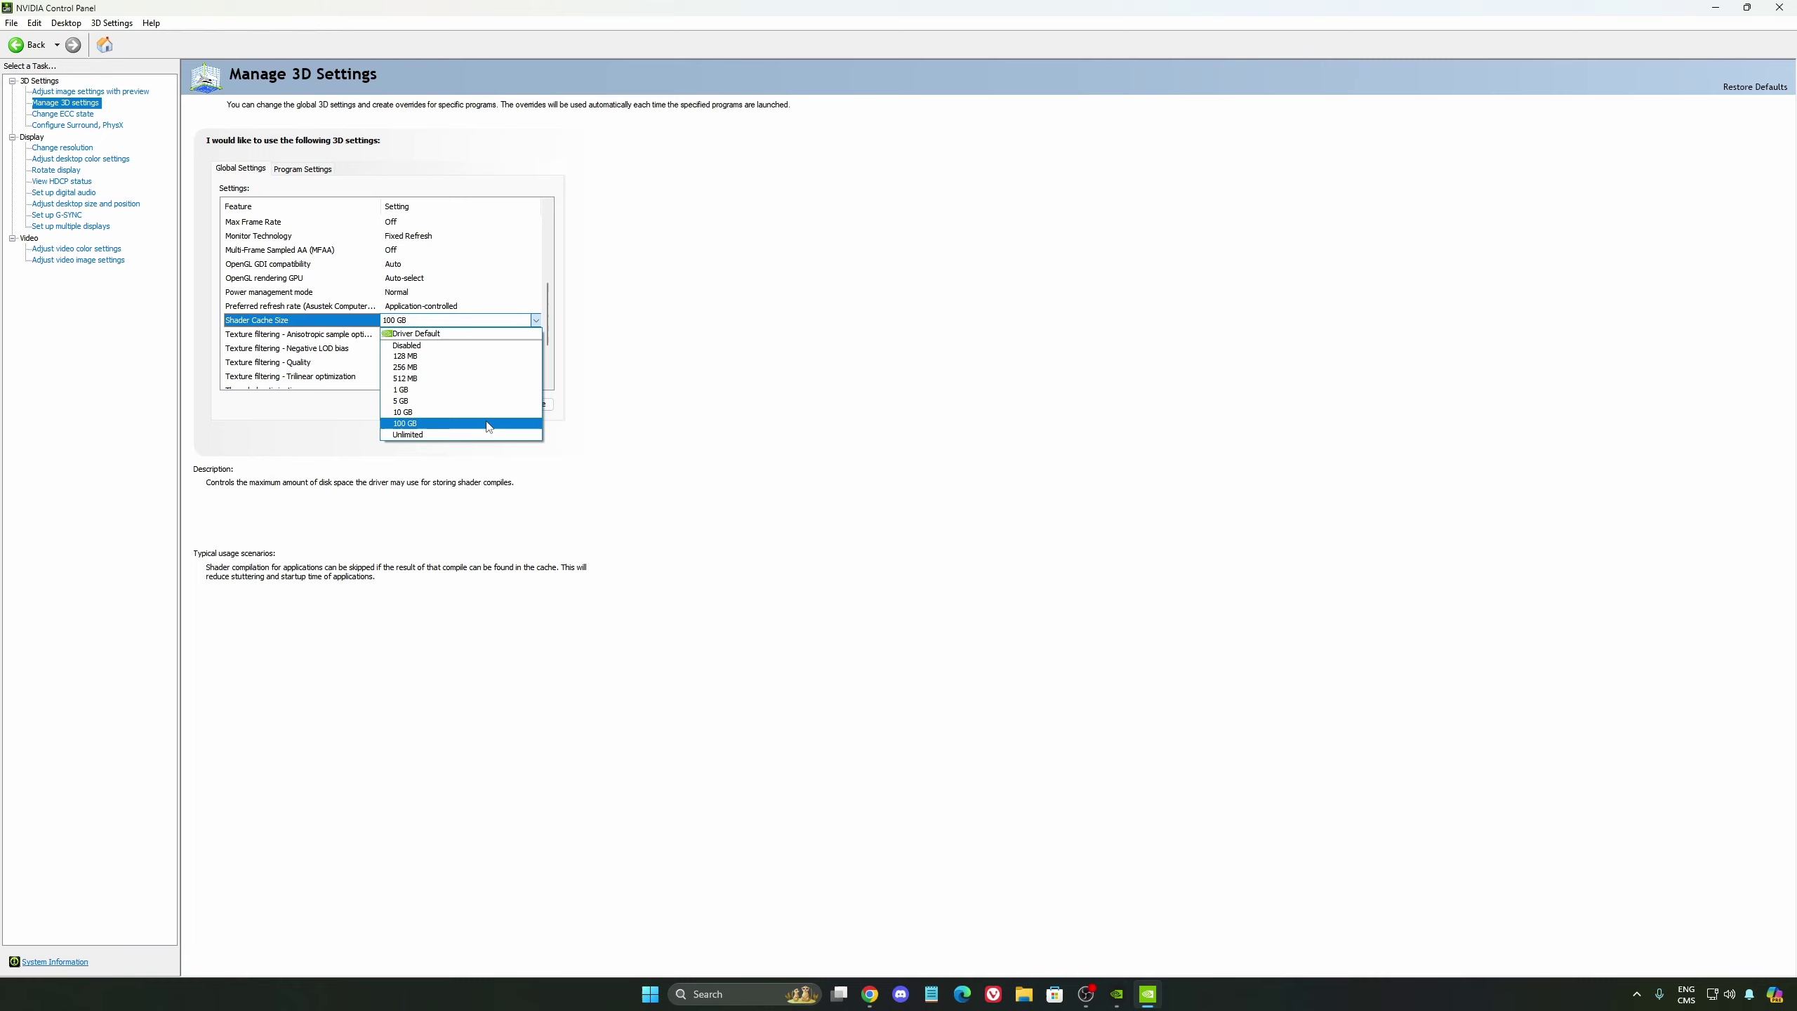
click(438, 425)
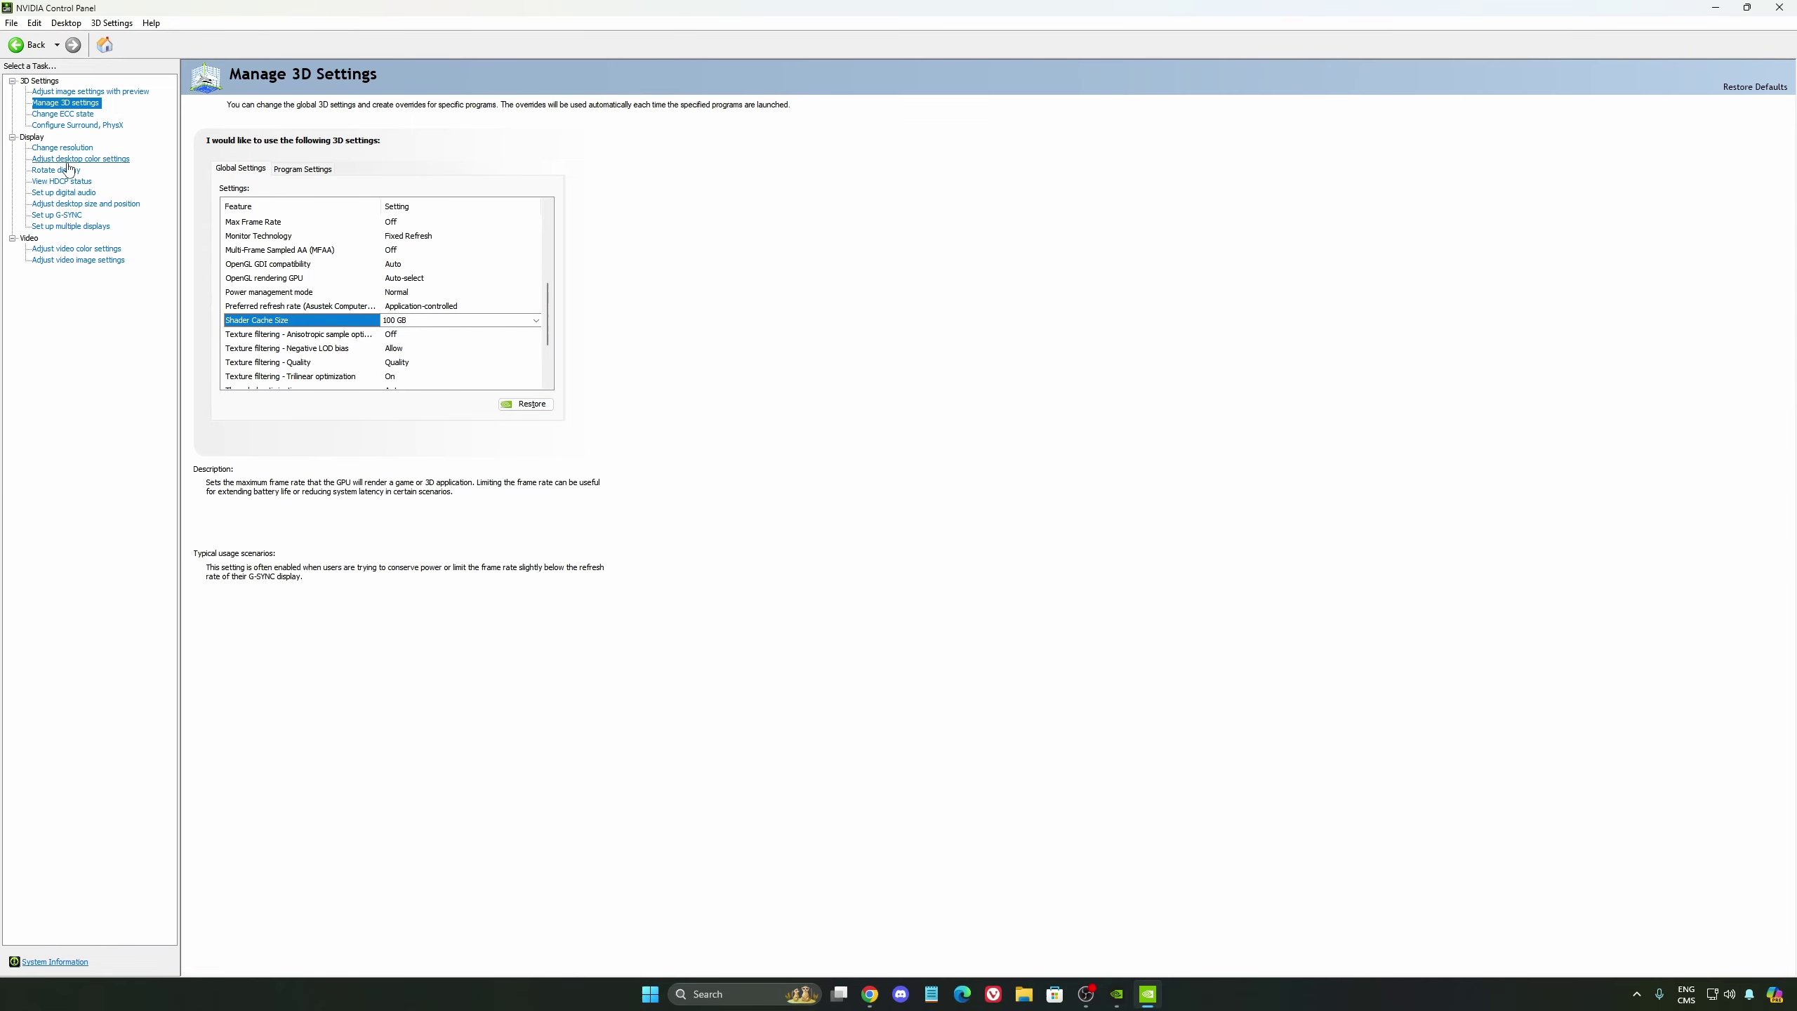
Keep the refresh rate at 240Hz under Change resolution, then go to Set up G-SYNC.
click(62, 149)
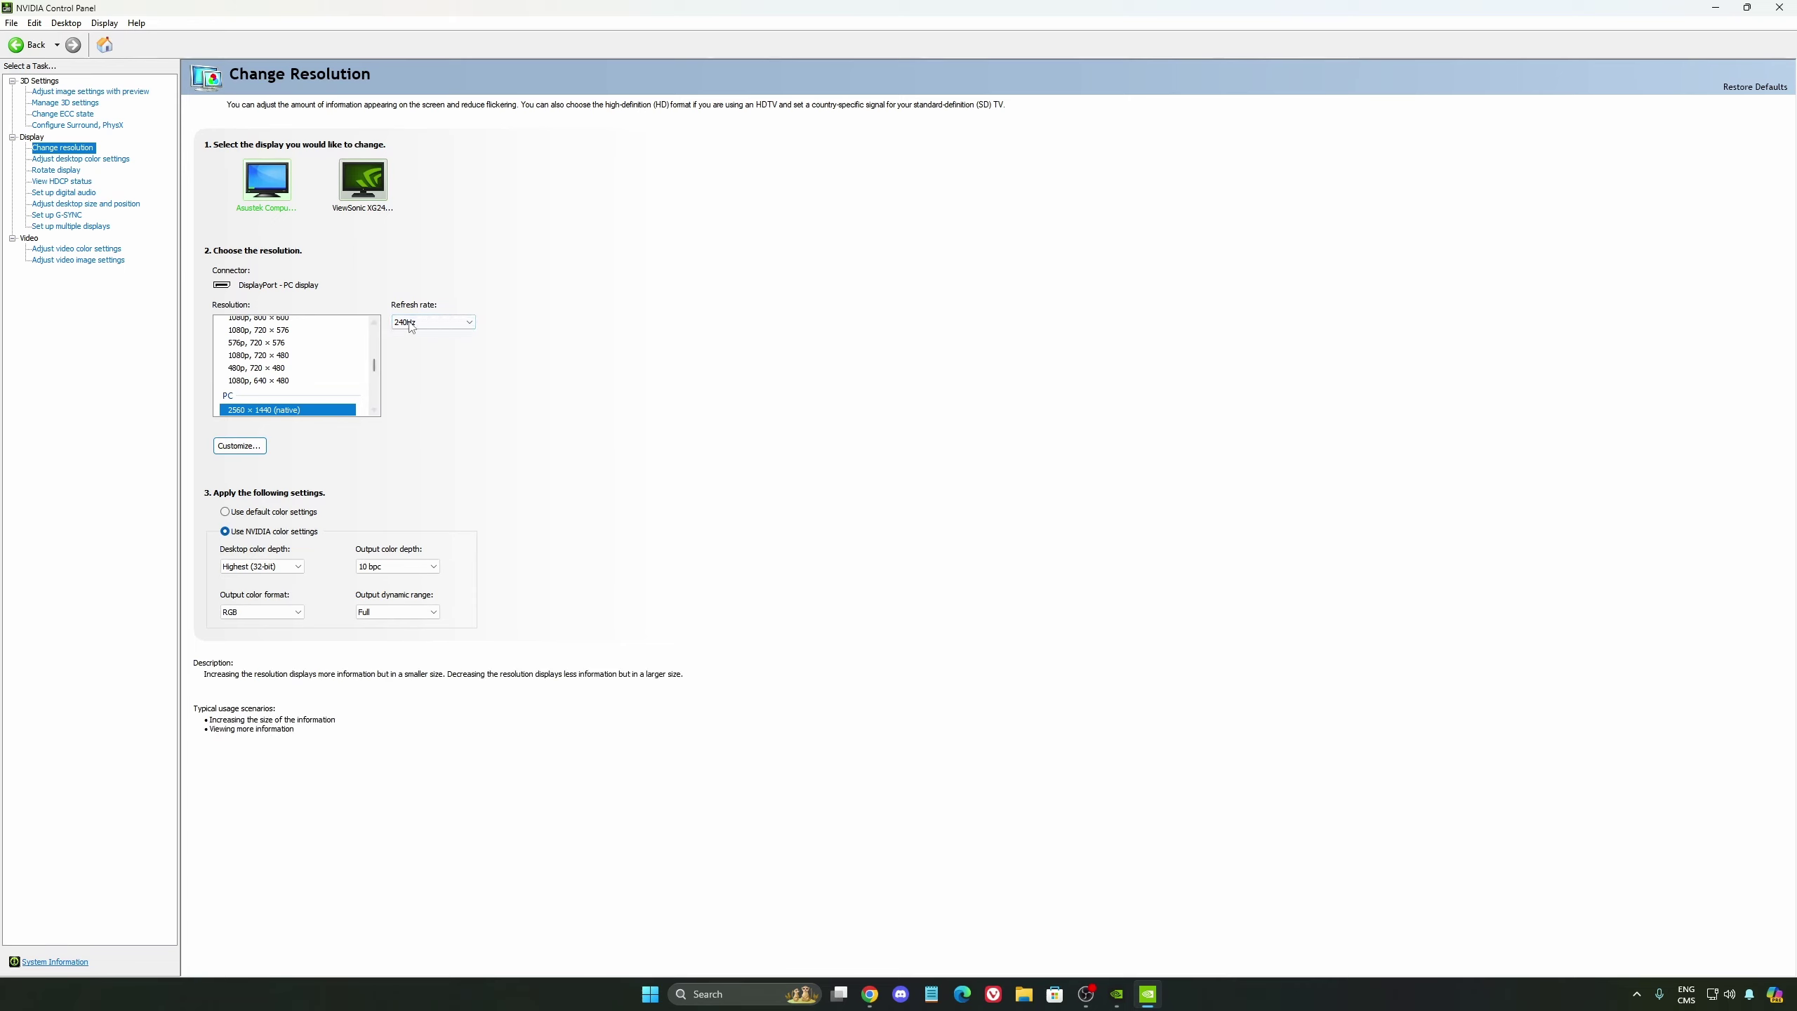
click(434, 325)
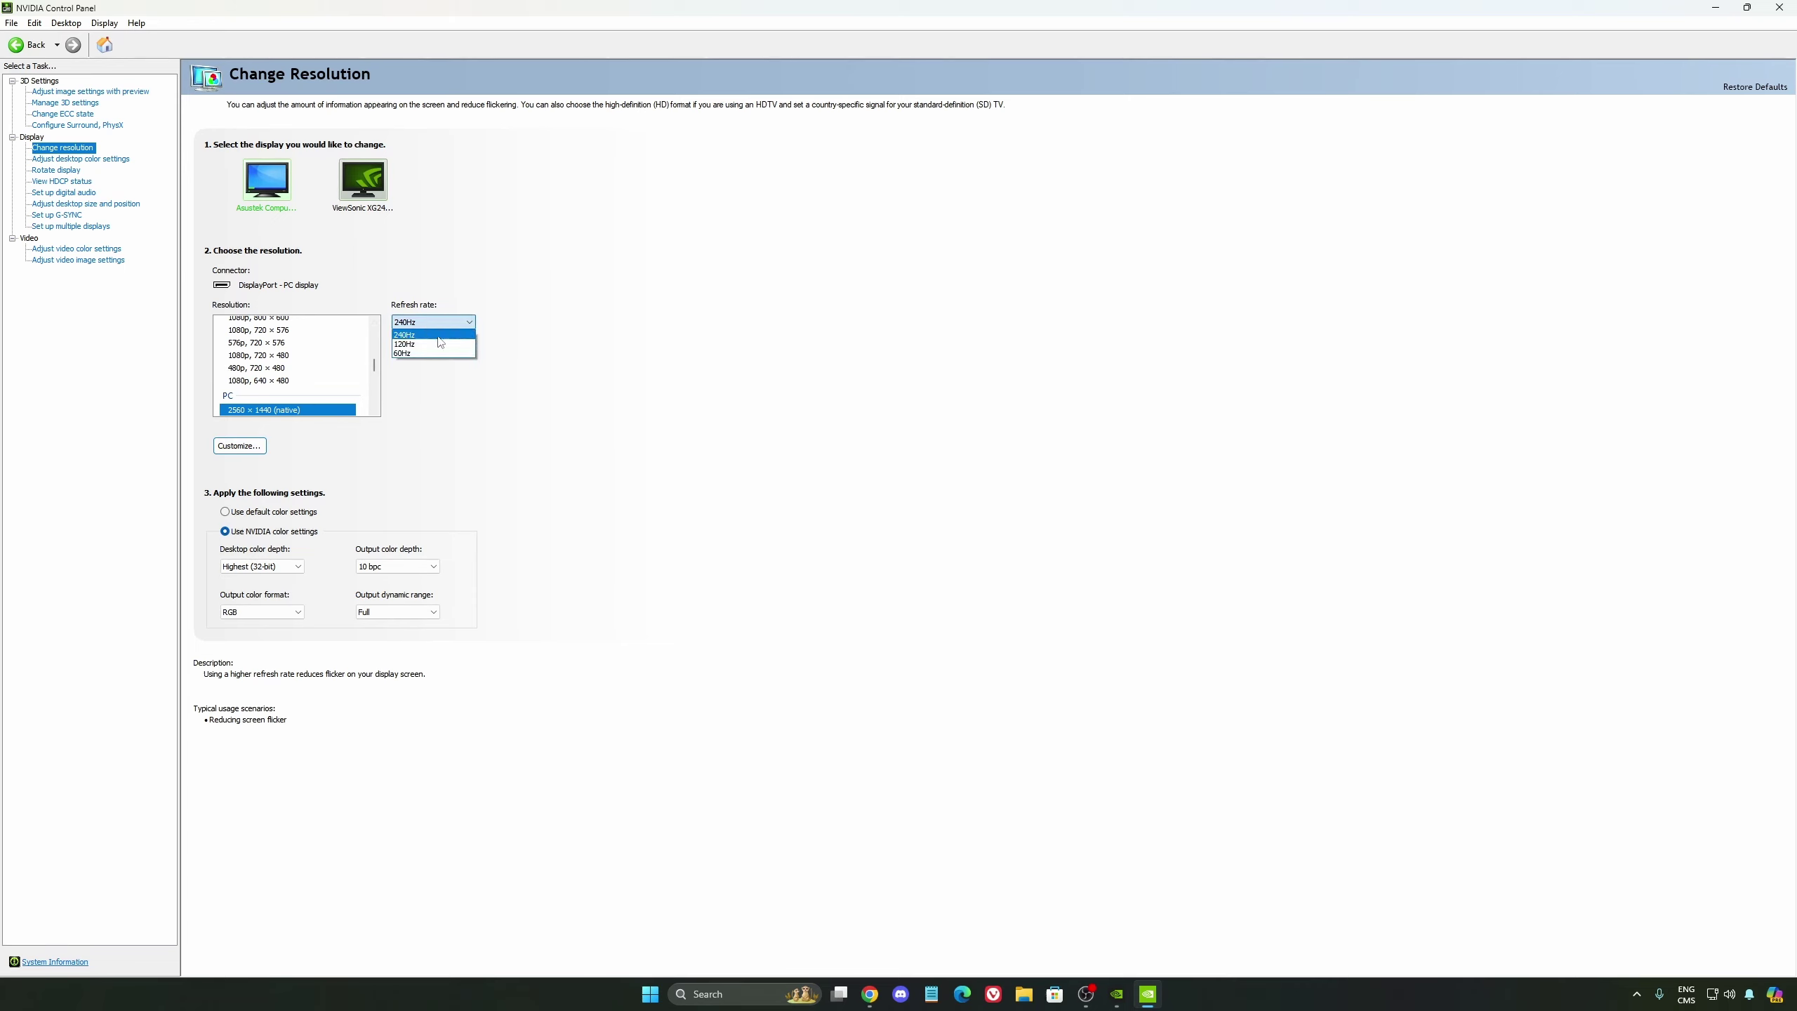
click(570, 334)
click(421, 324)
click(552, 326)
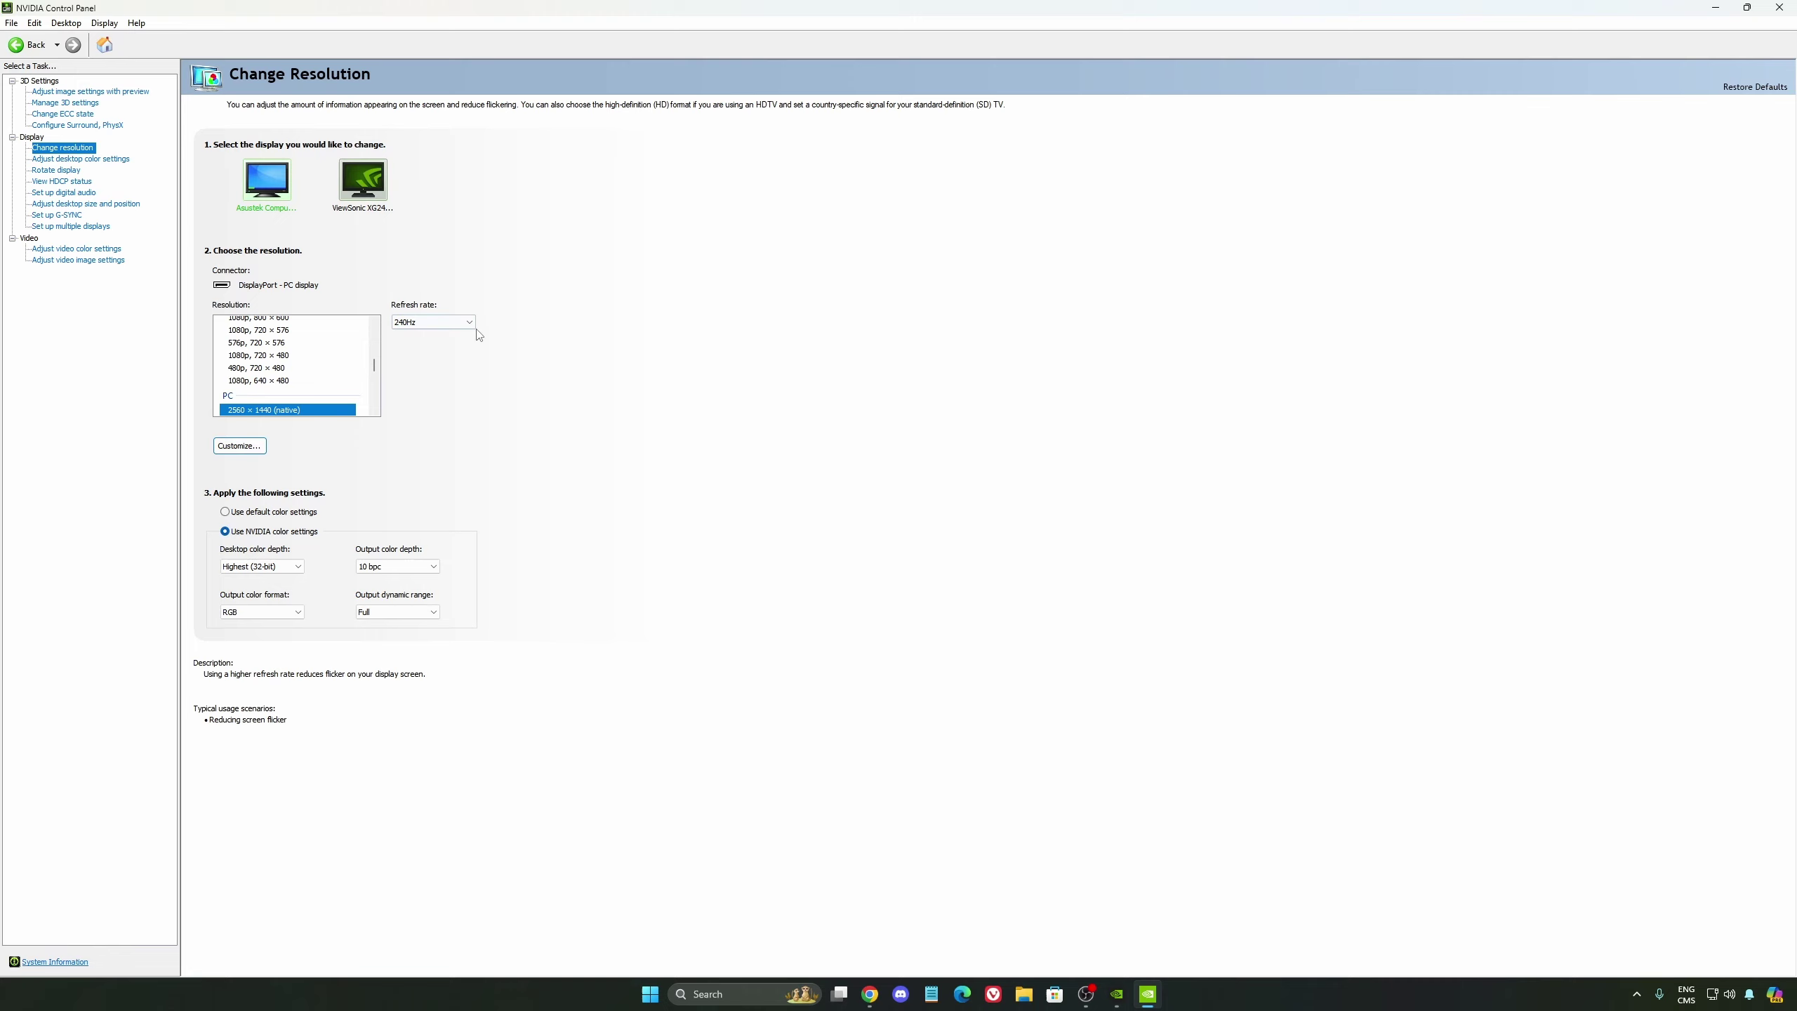
click(57, 215)
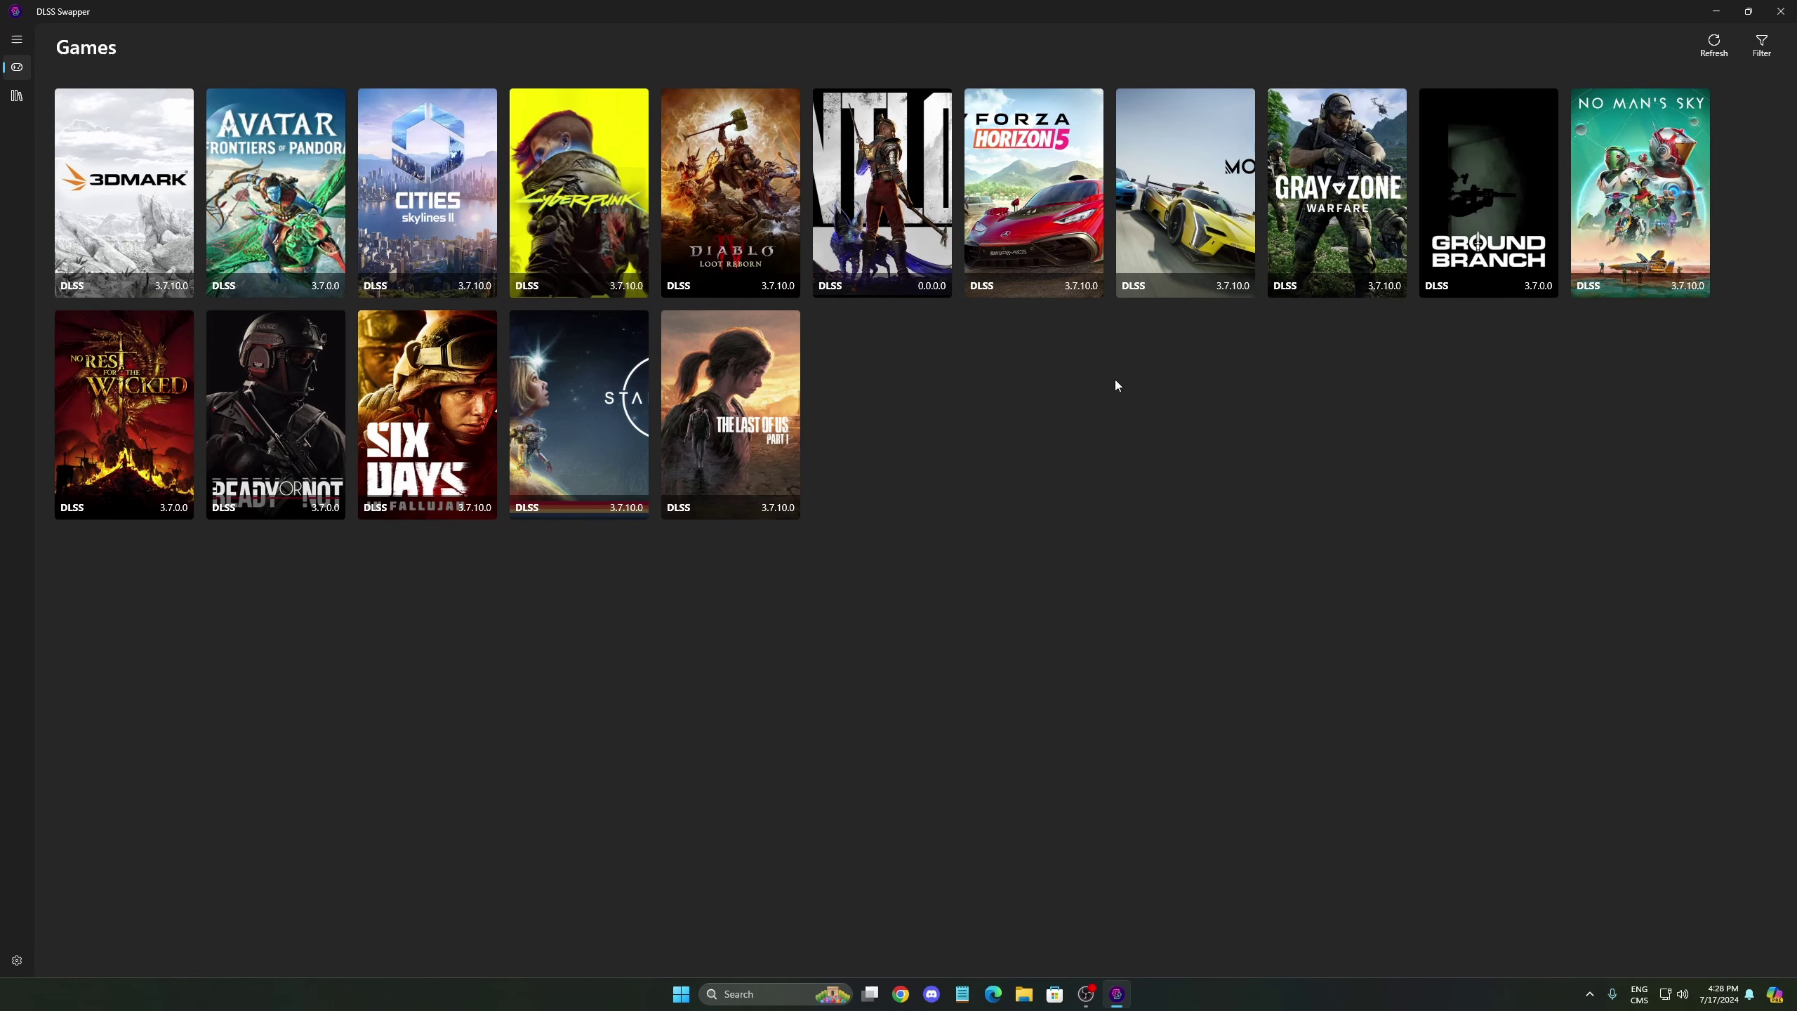
Choose a game tile in the Games library to bring up its Select DLSS Version dialog.
click(1682, 297)
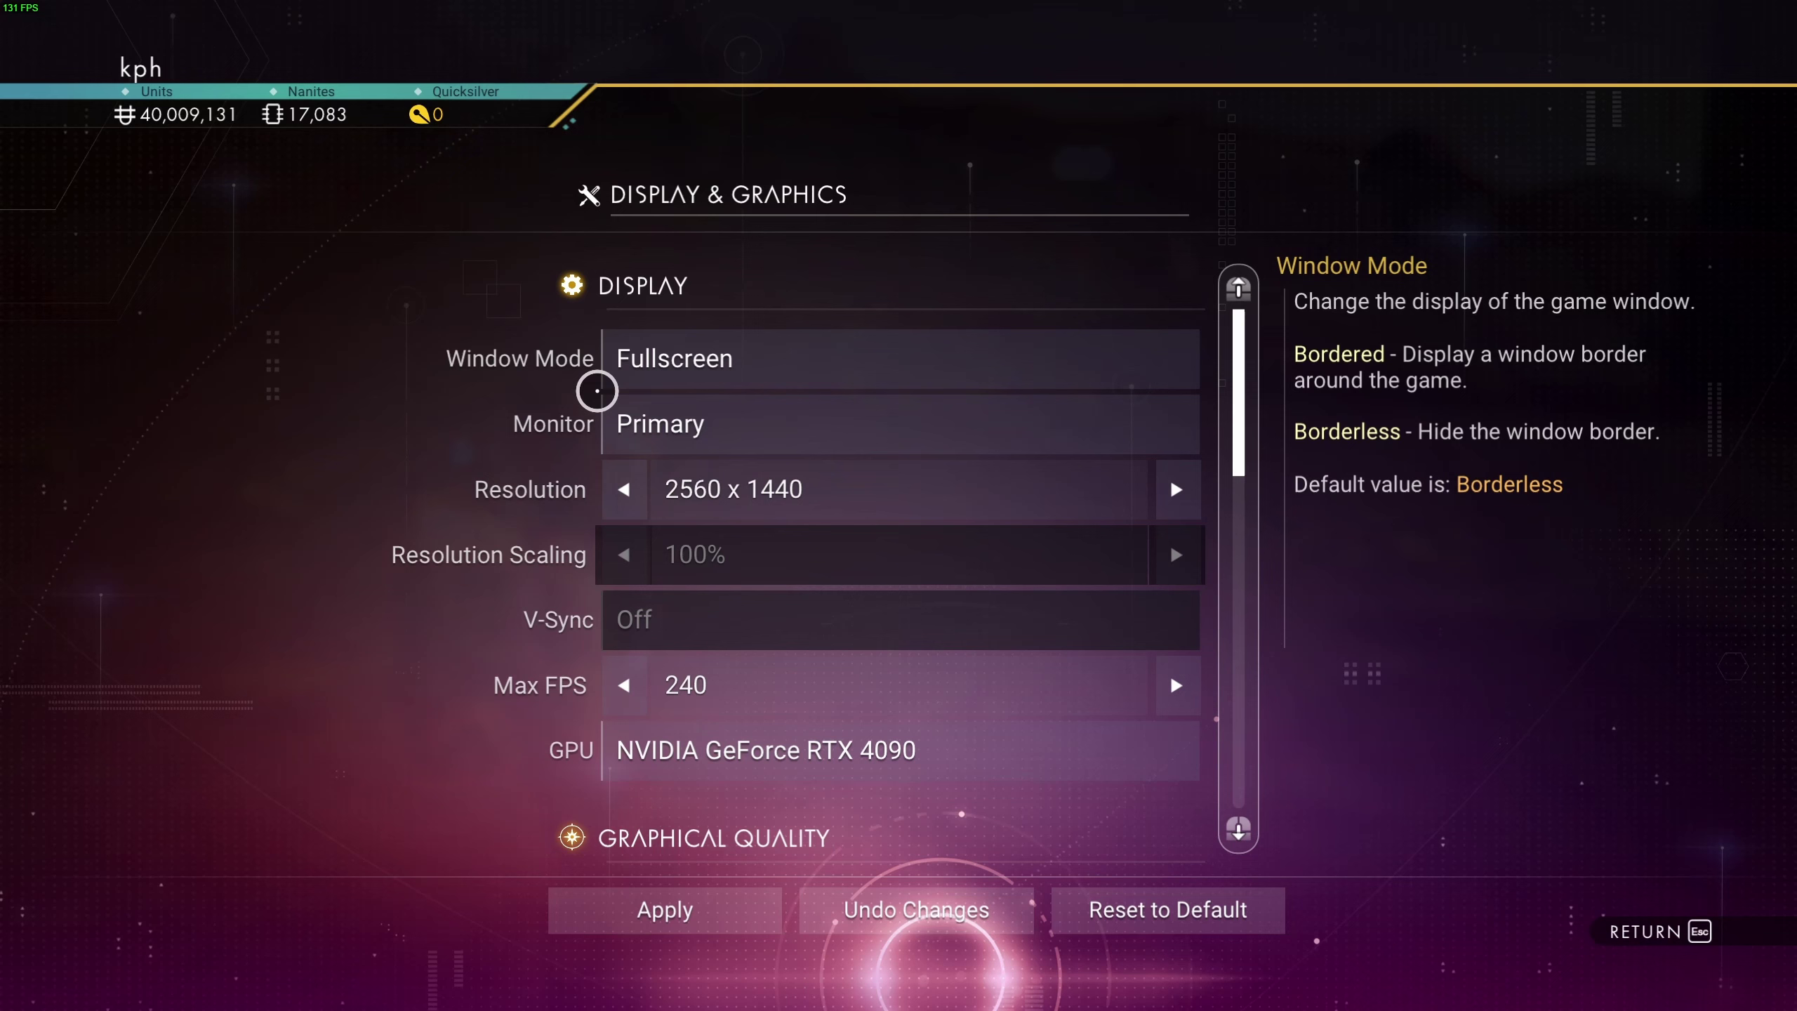
scroll(494, 395, down, 1)
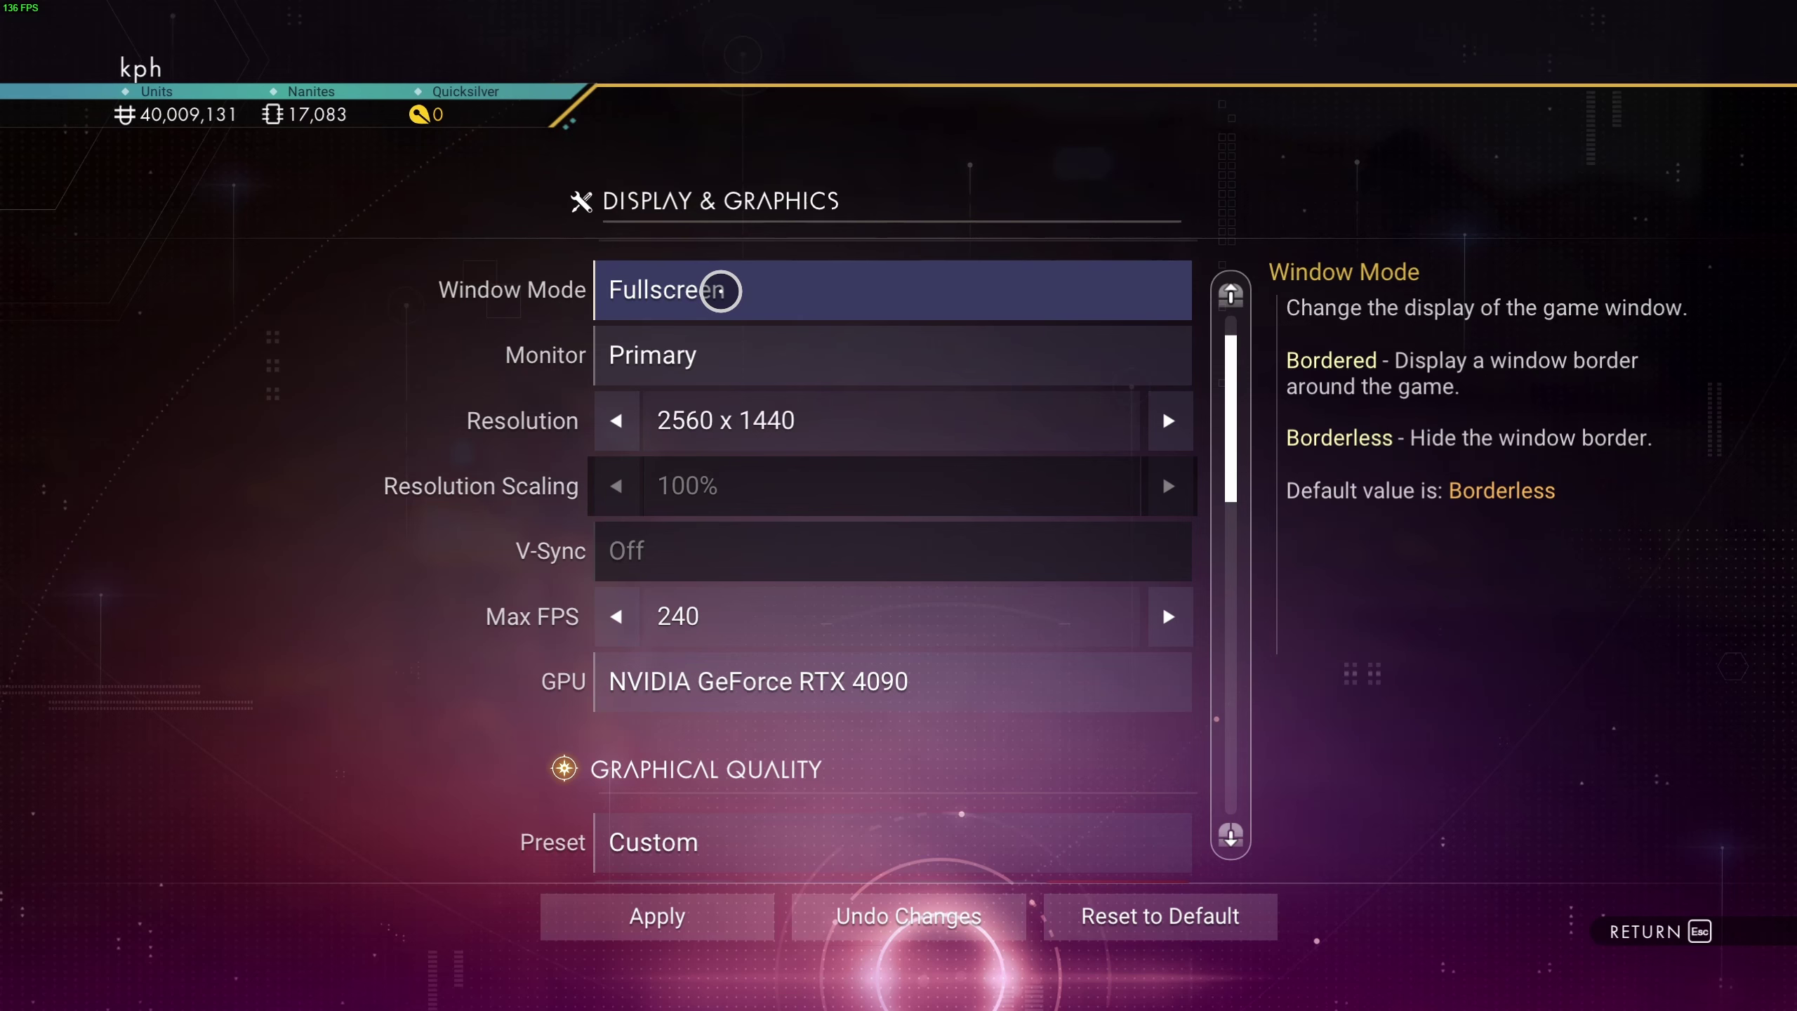
scroll(734, 311, down, 1)
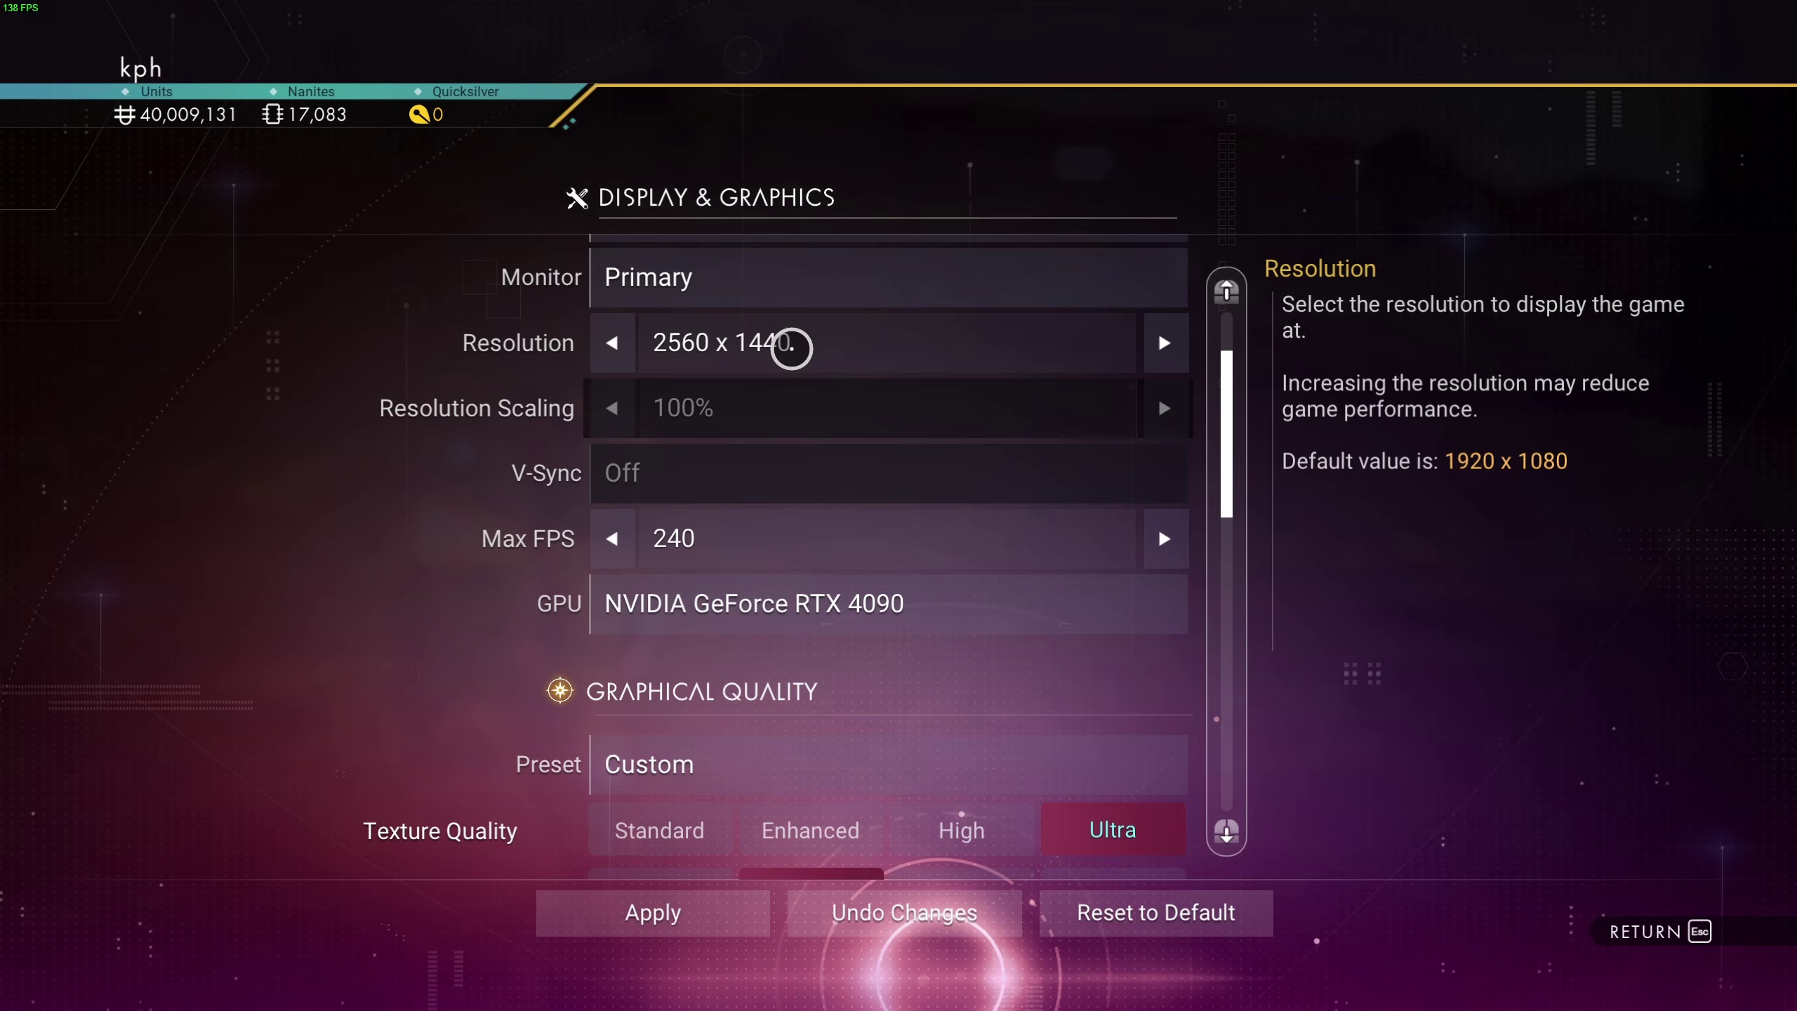
scroll(838, 425, down, 2)
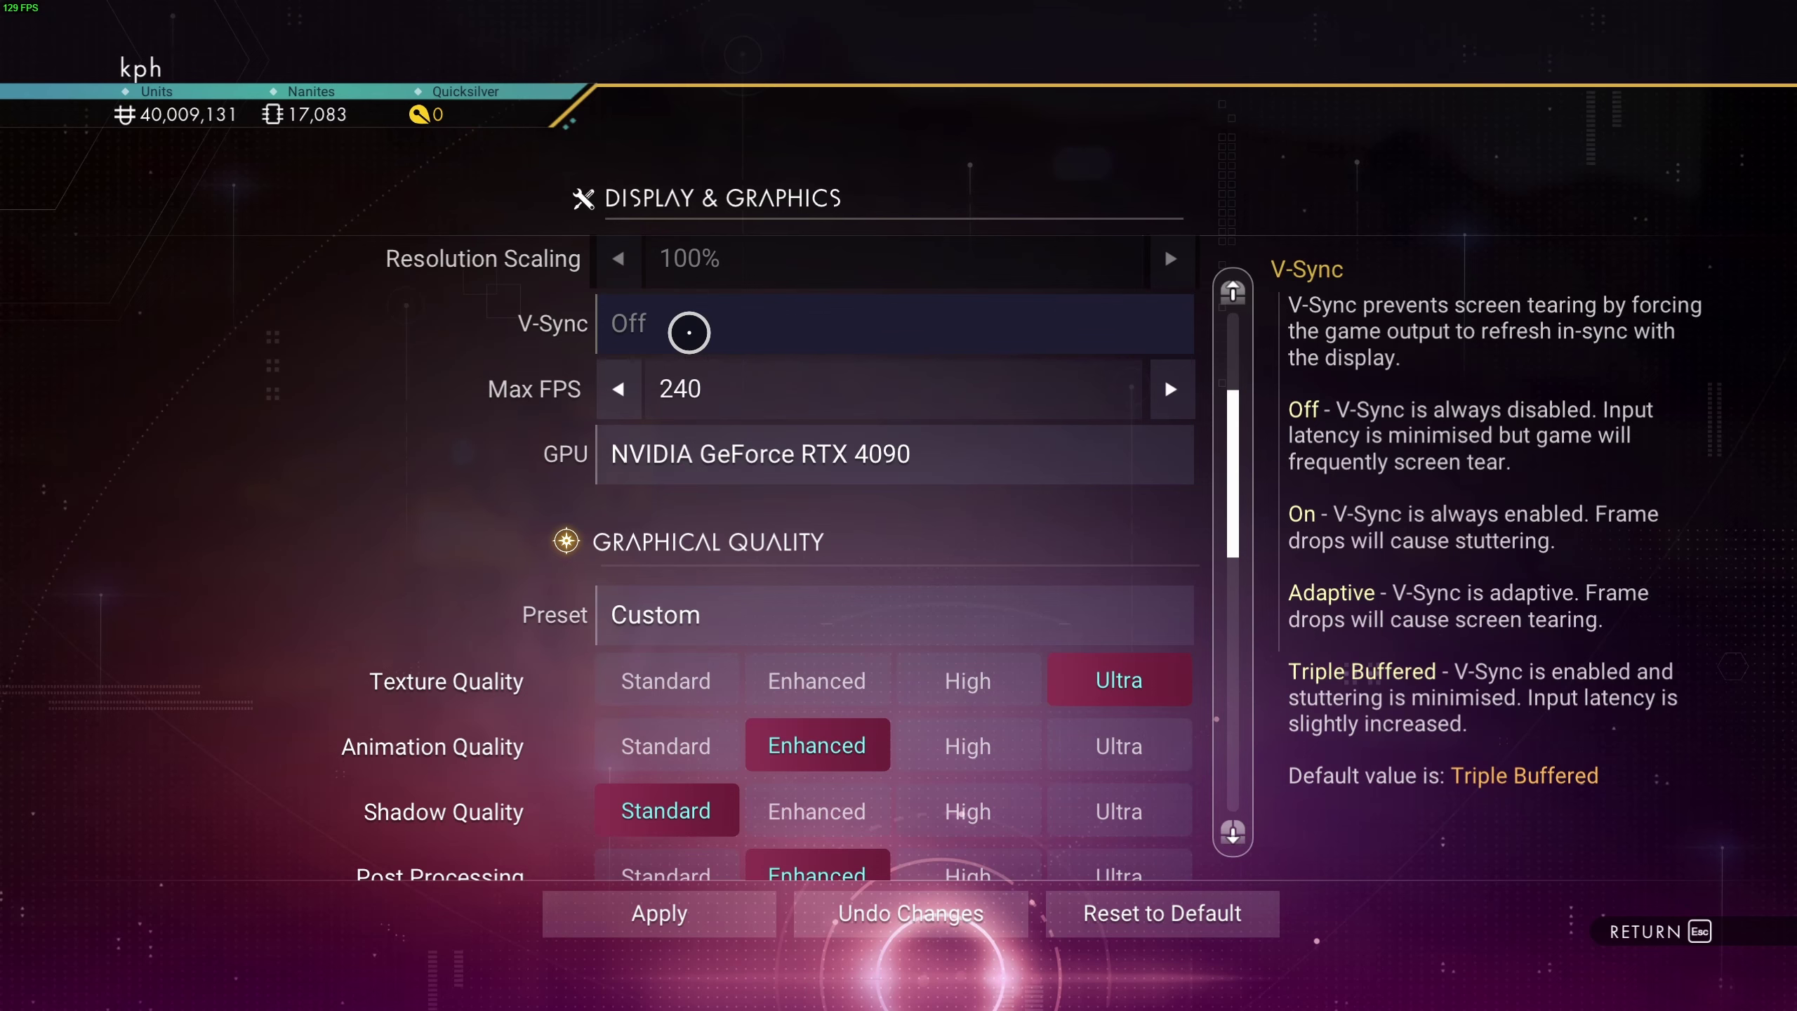
scroll(682, 327, down, 1)
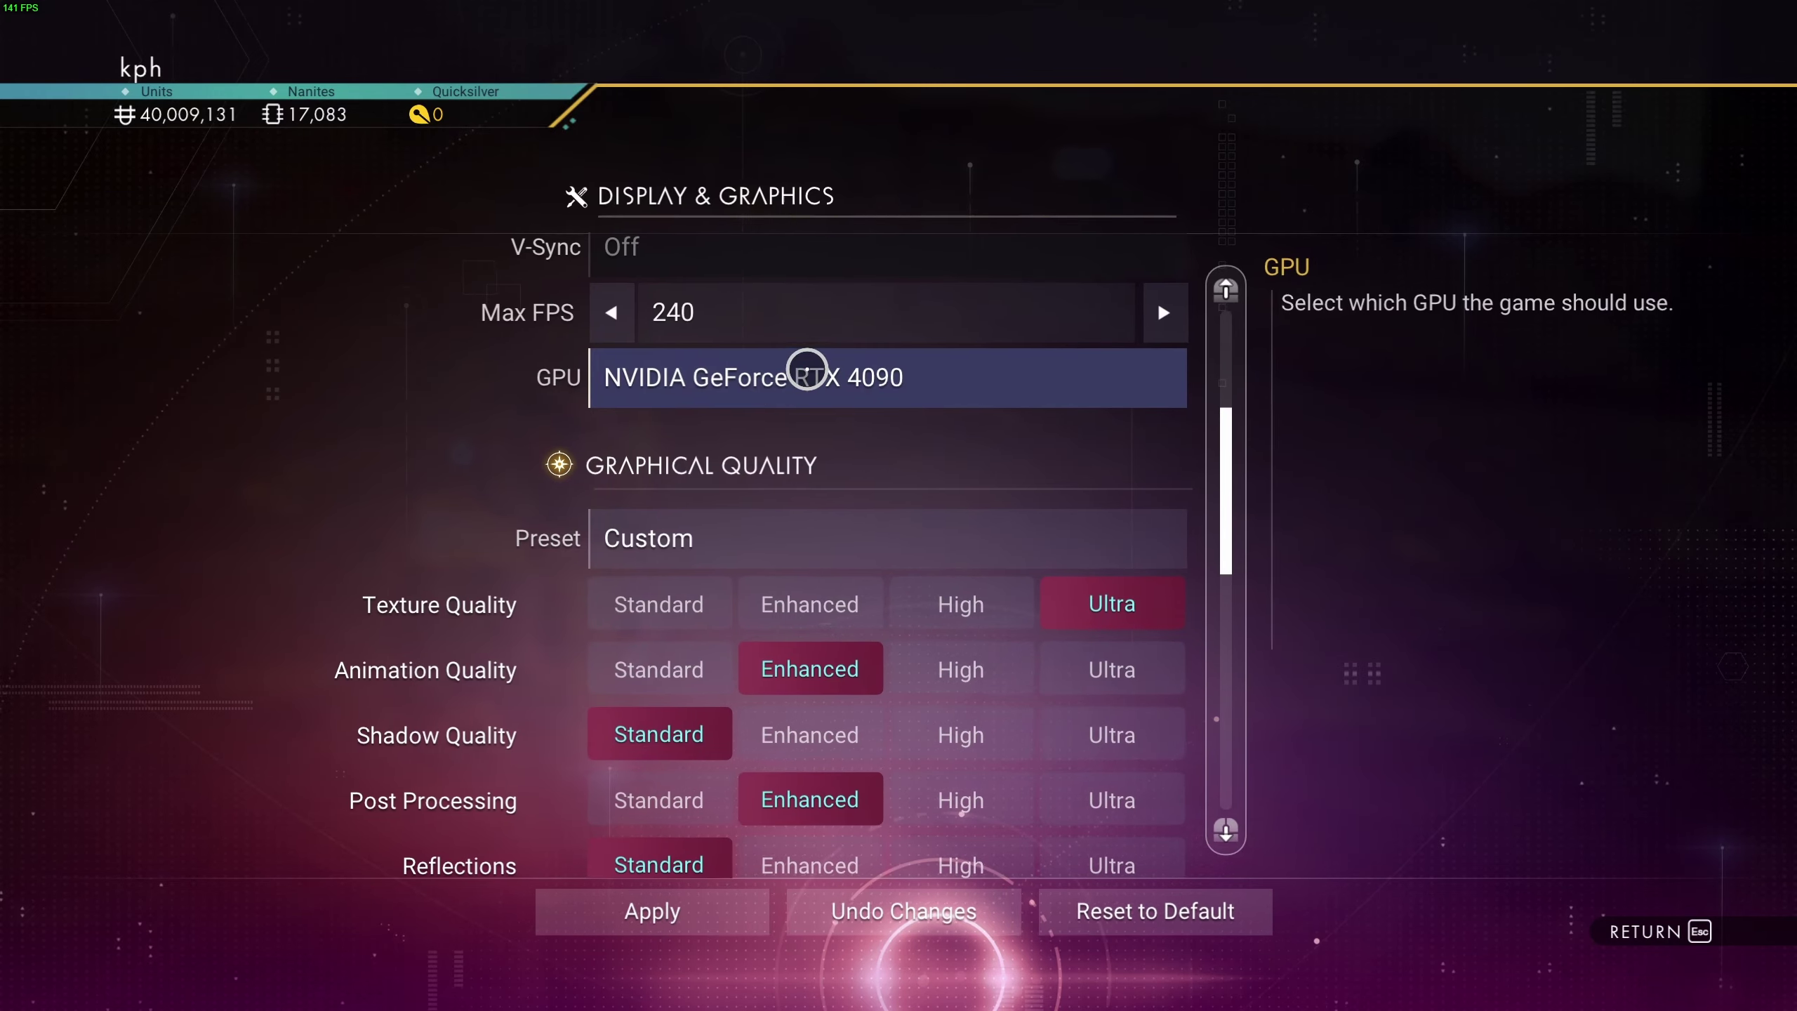
scroll(951, 584, down, 5)
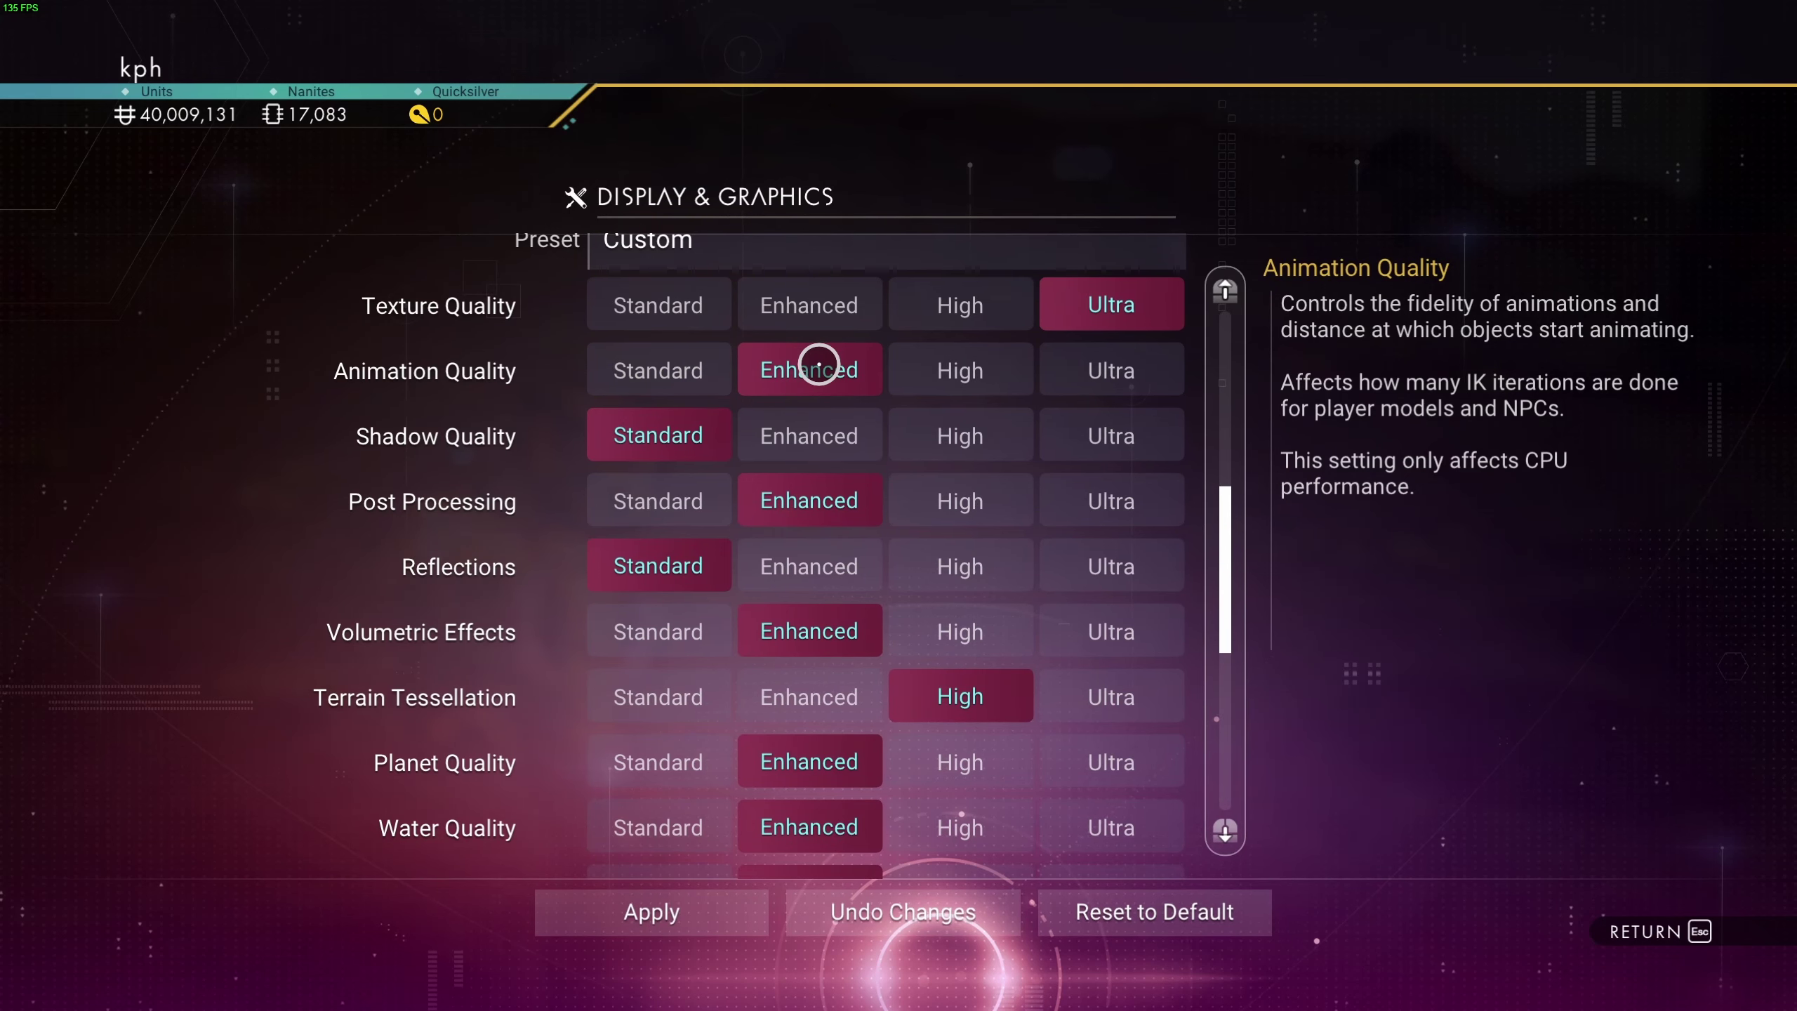
Set Shadow Quality to Standard after briefly trying Enhanced.
scroll(819, 364, down, 1)
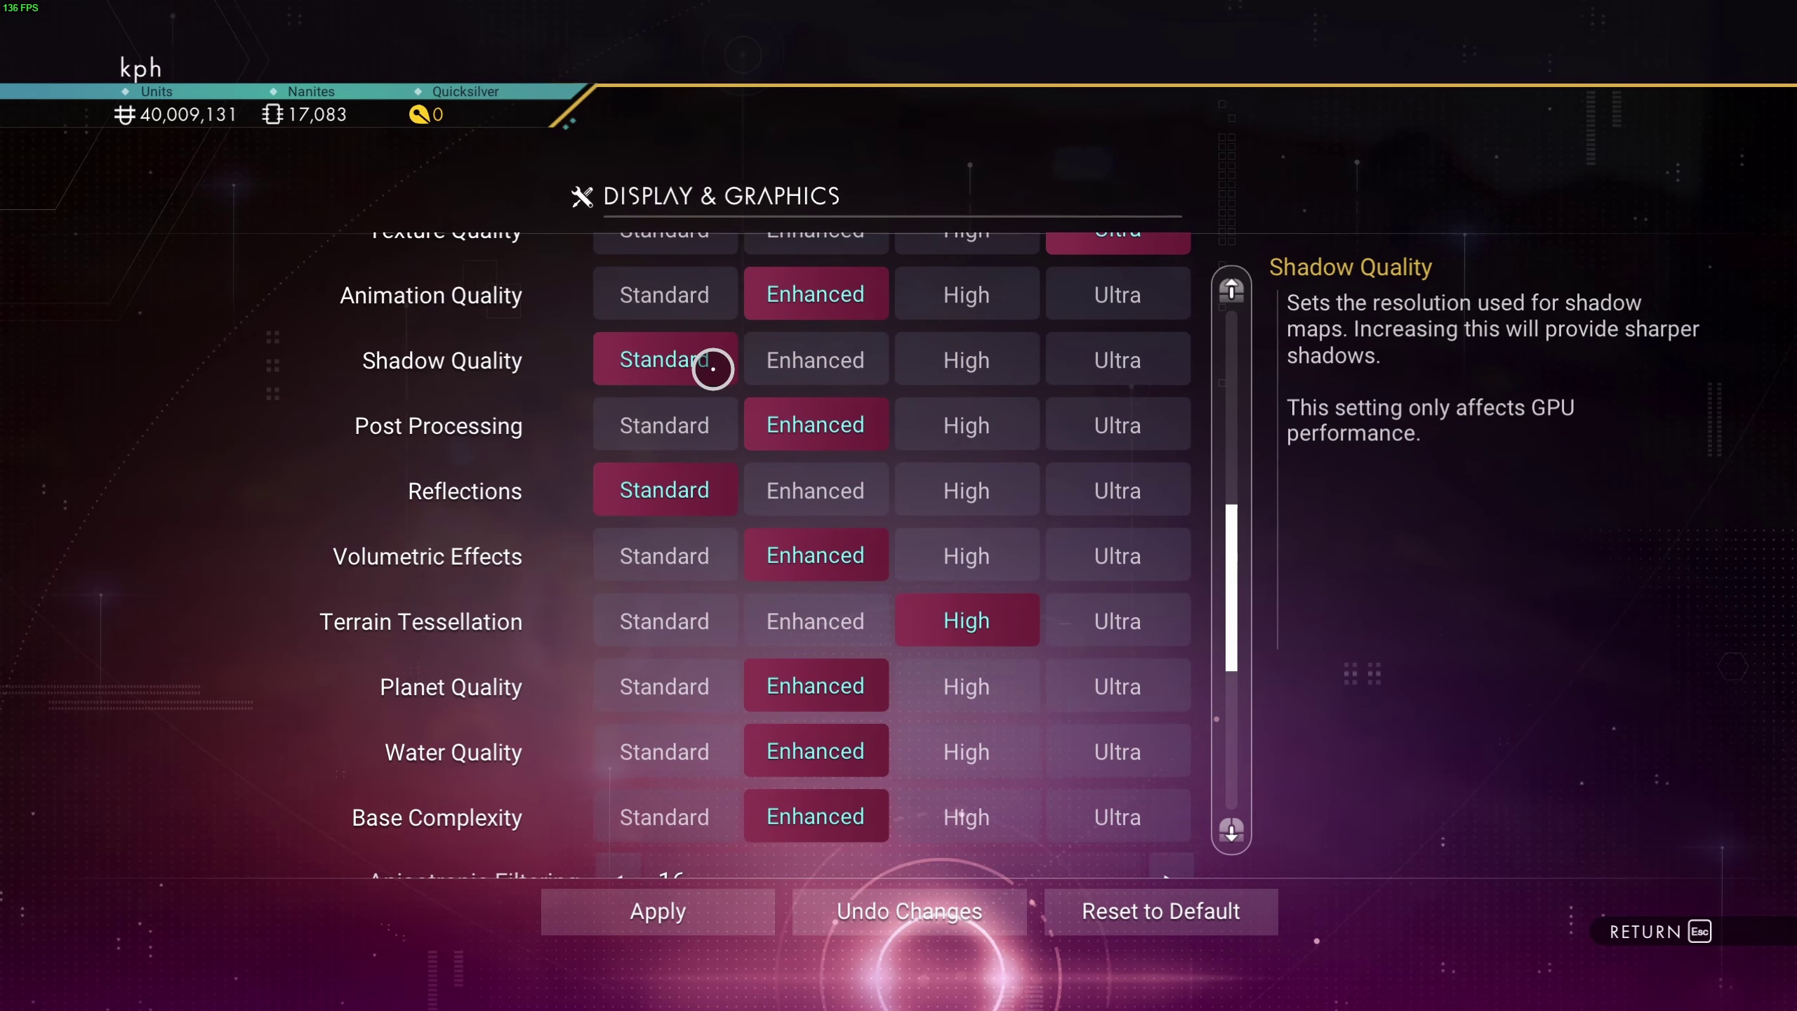
click(786, 359)
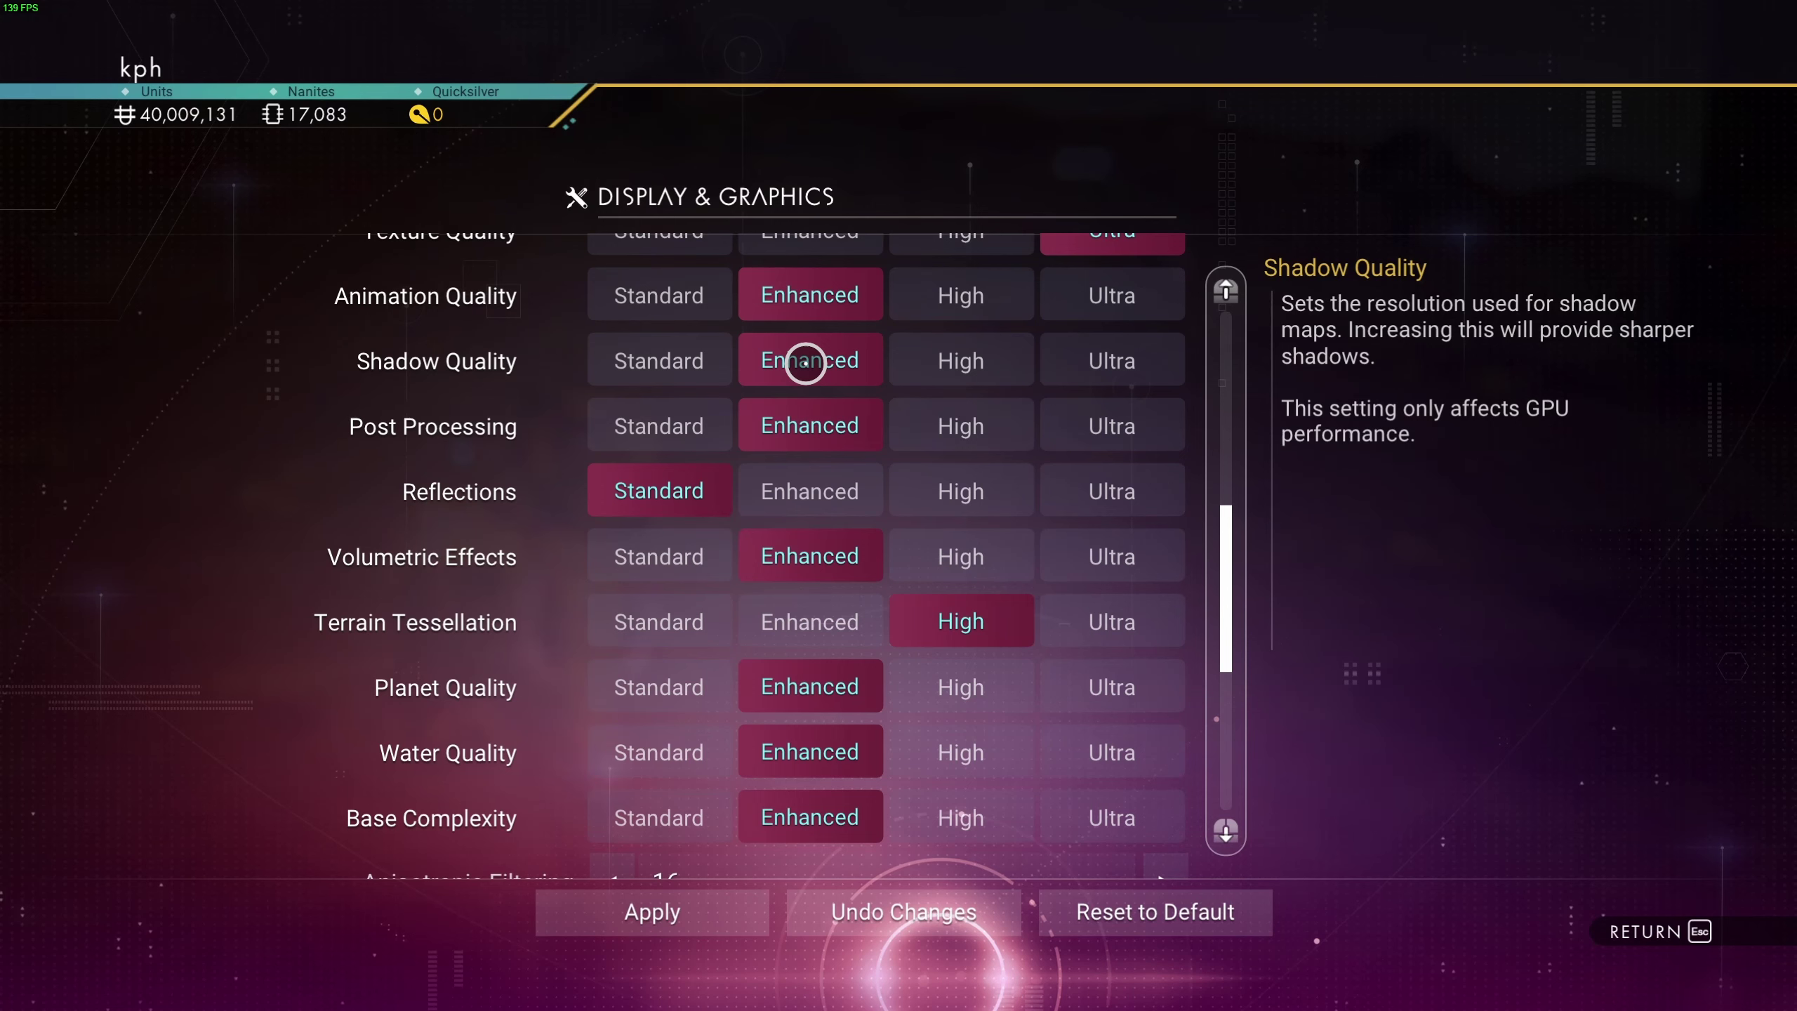
click(722, 357)
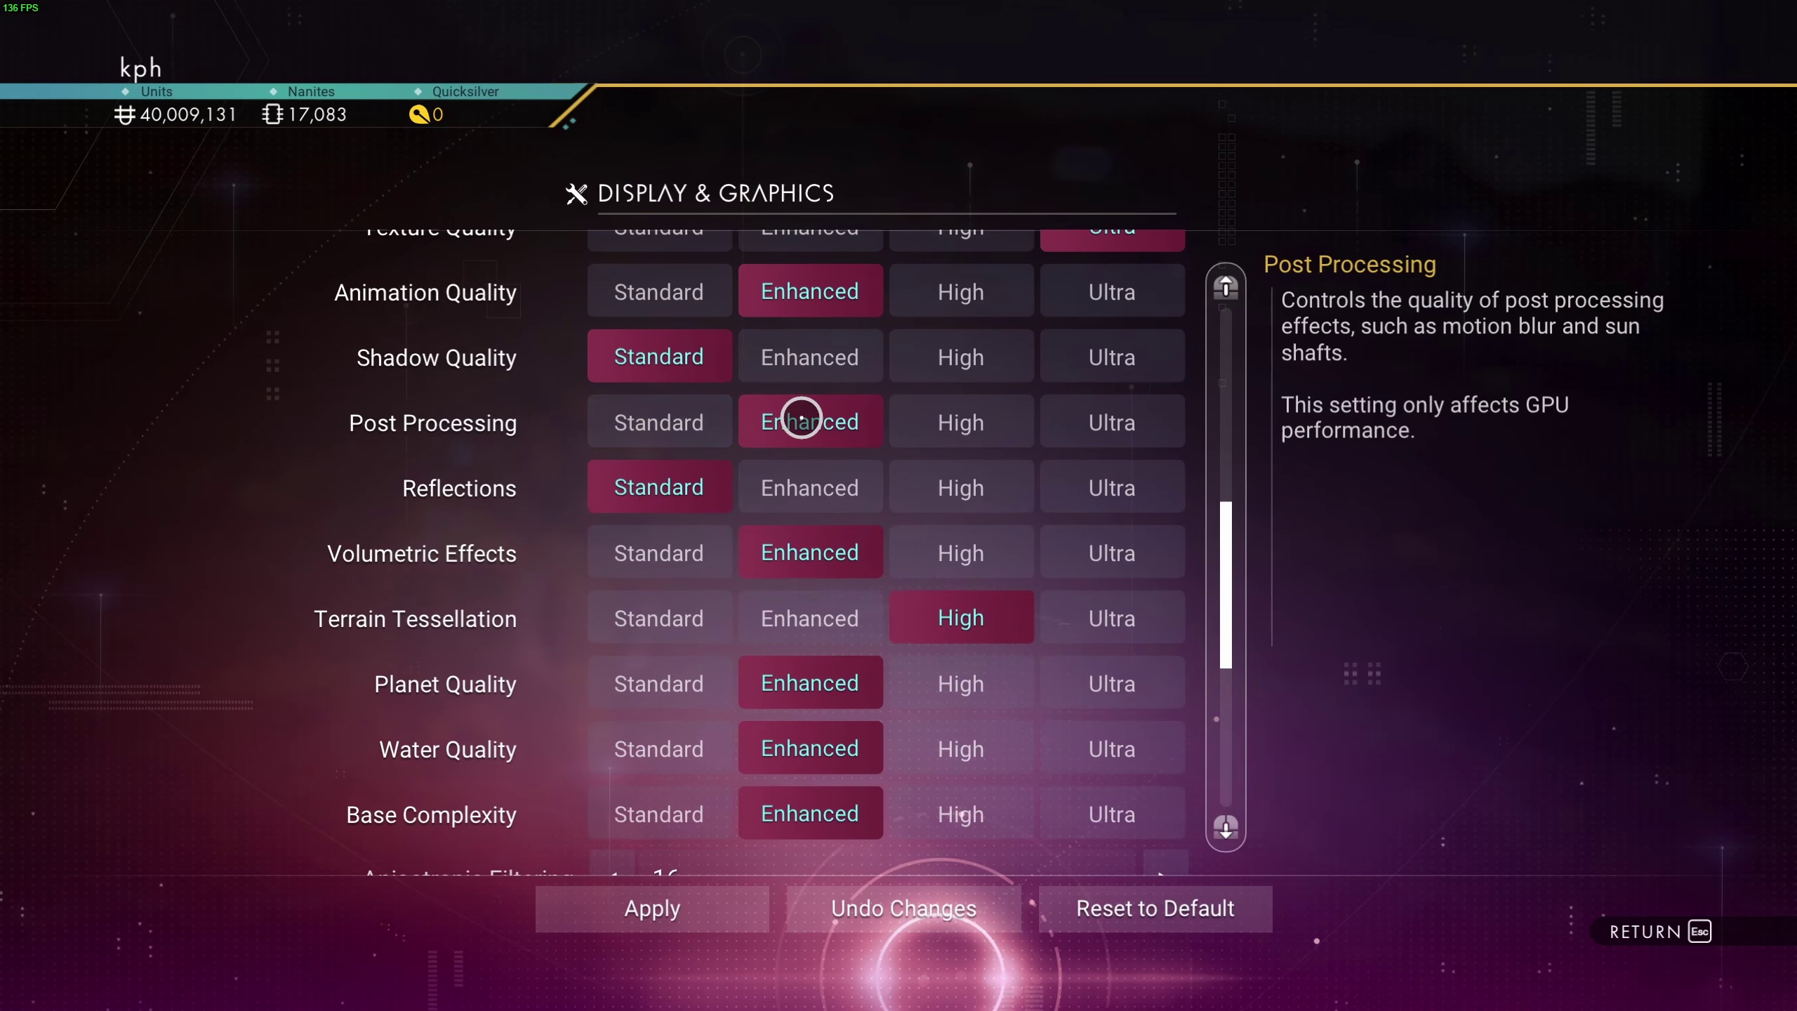
scroll(707, 415, down, 1)
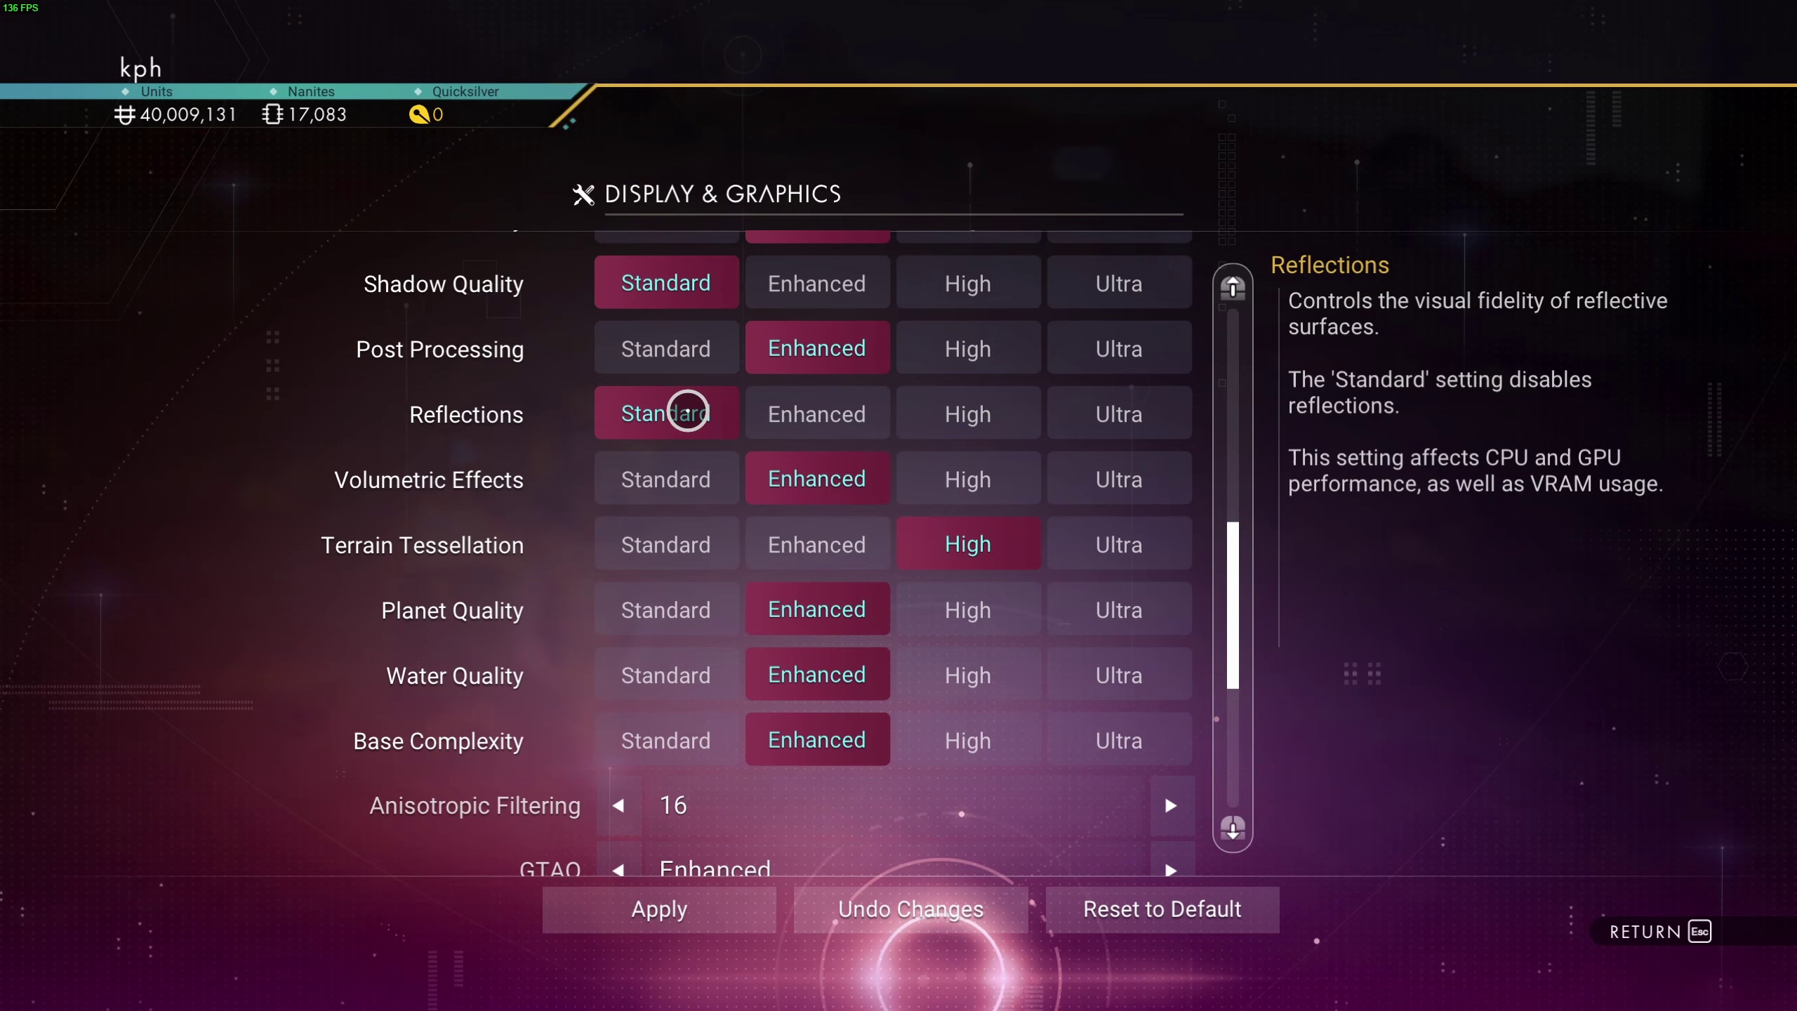
scroll(688, 412, down, 1)
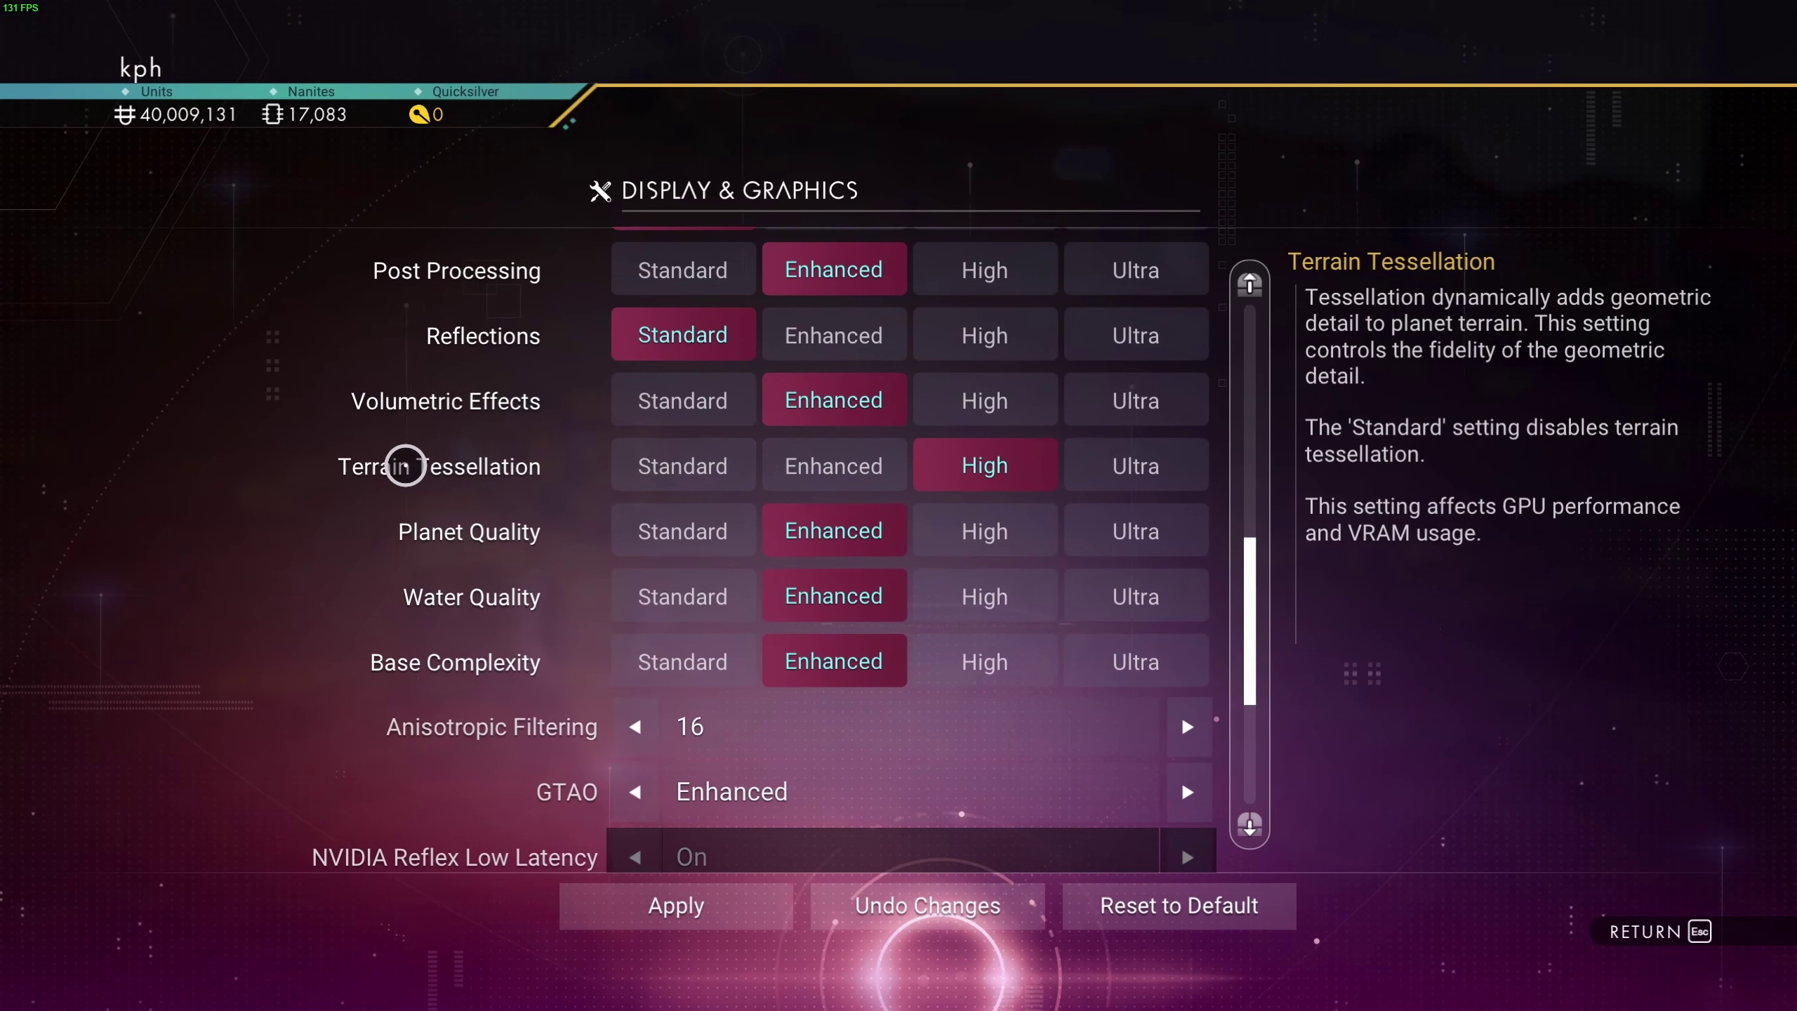
scroll(942, 475, down, 1)
scroll(942, 475, down, 1)
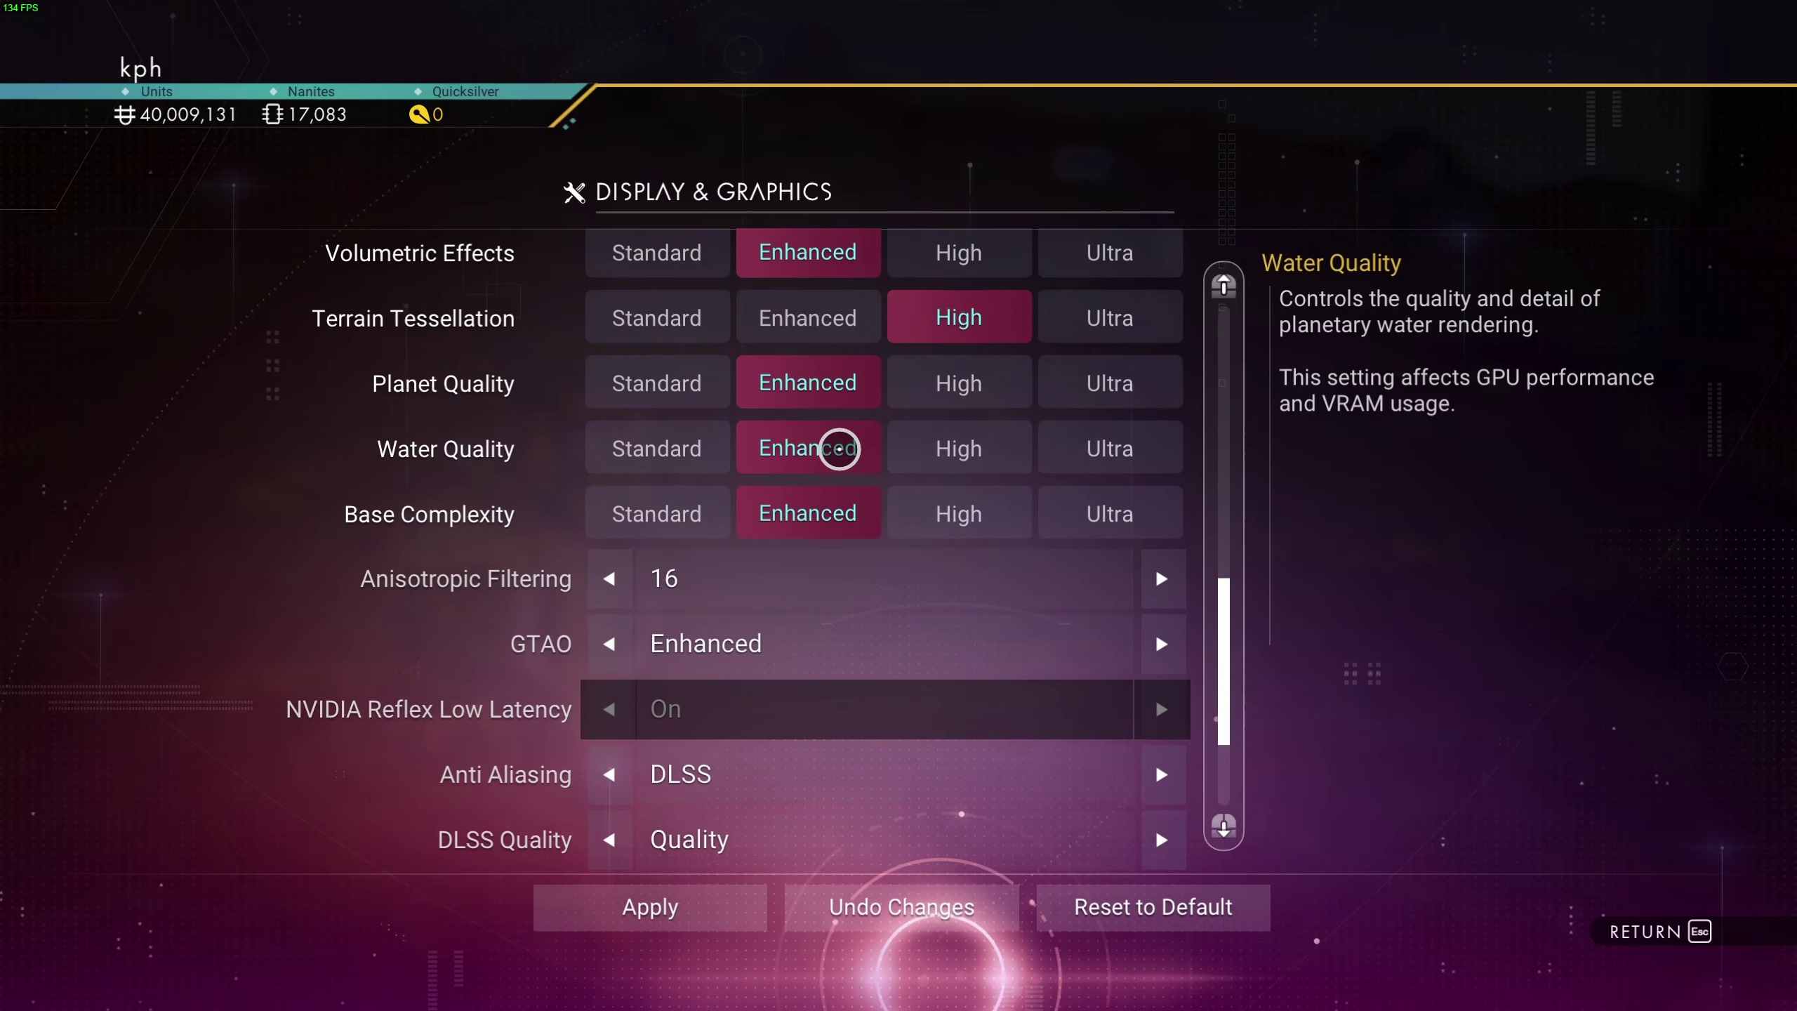
scroll(857, 481, down, 2)
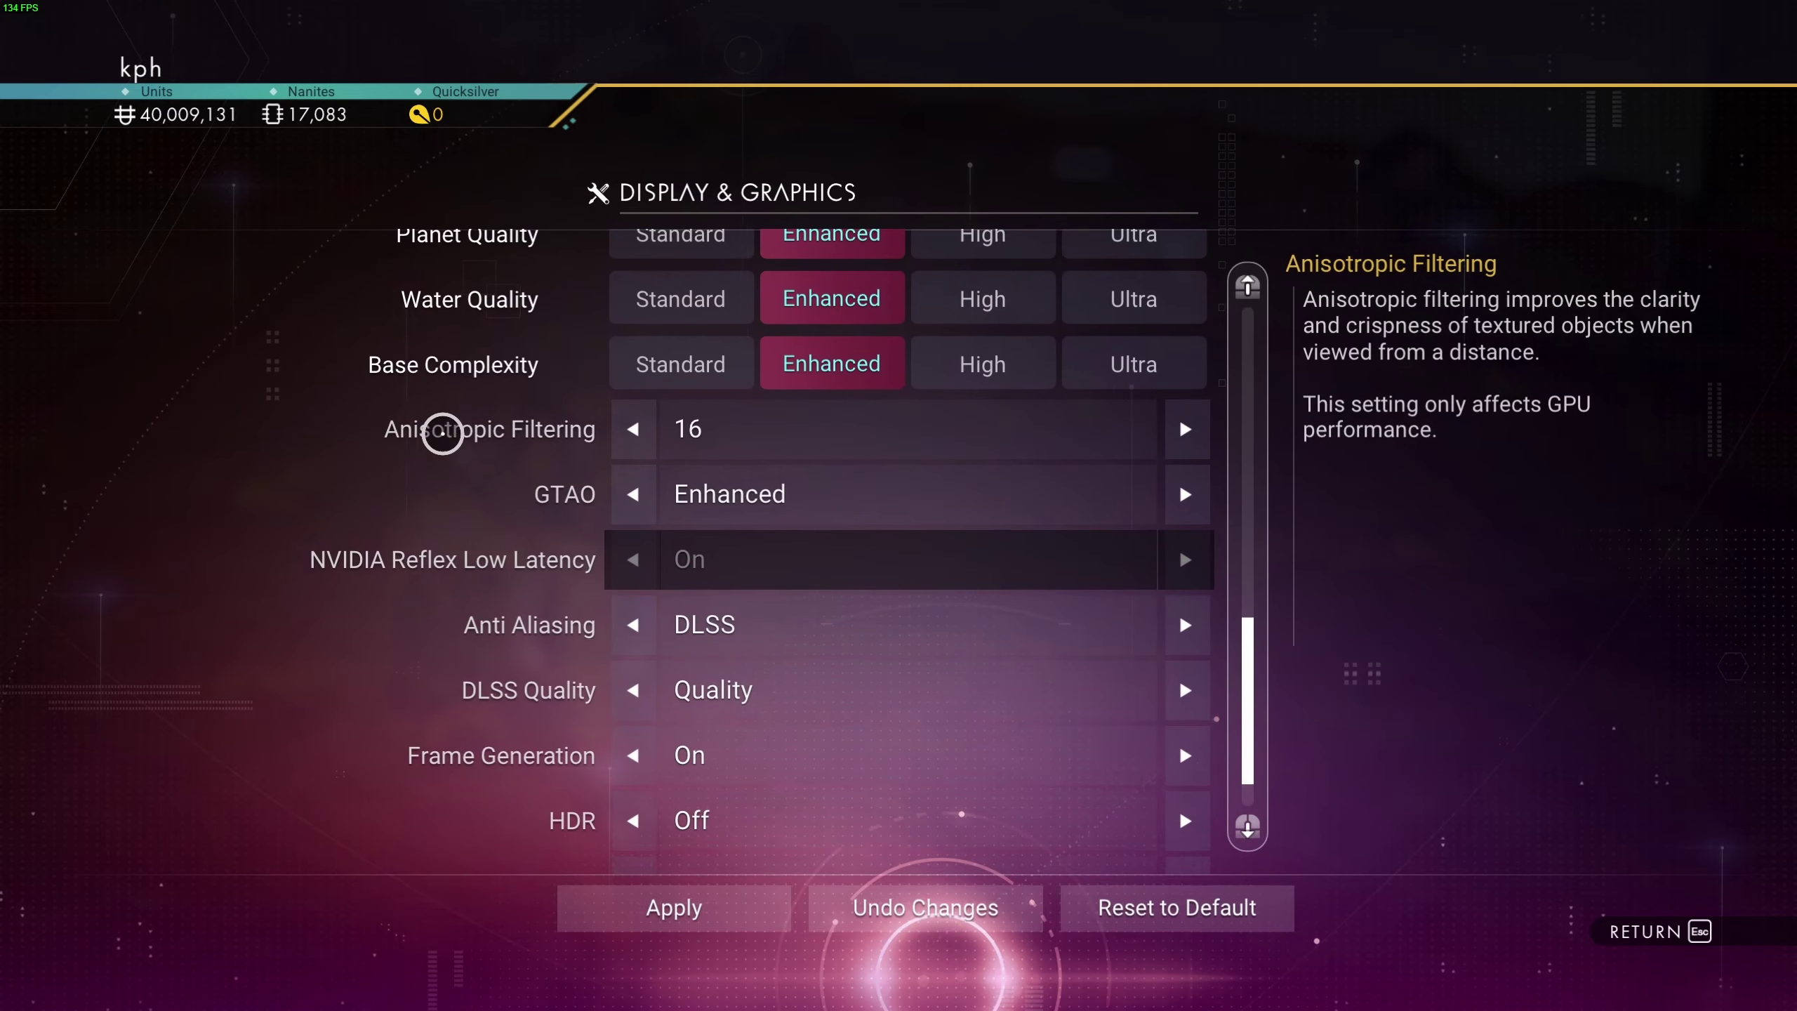
scroll(665, 439, up, 10)
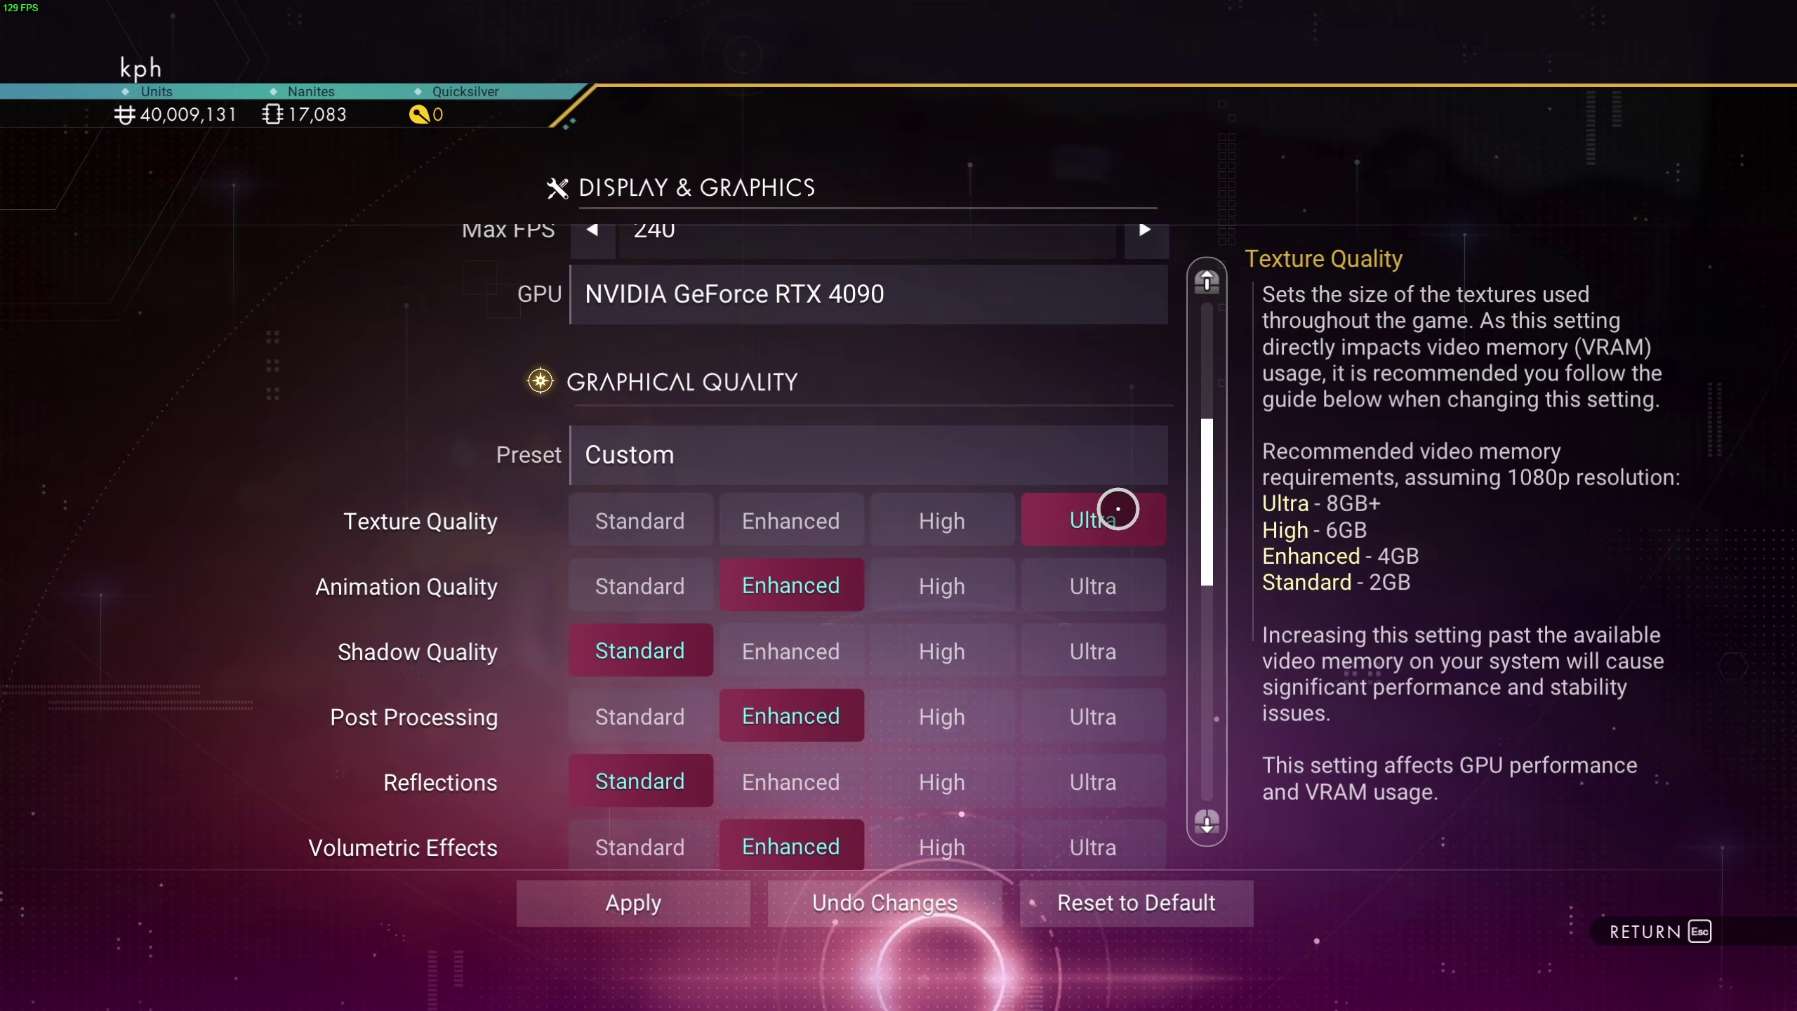
scroll(1088, 345, down, 7)
scroll(1042, 424, down, 5)
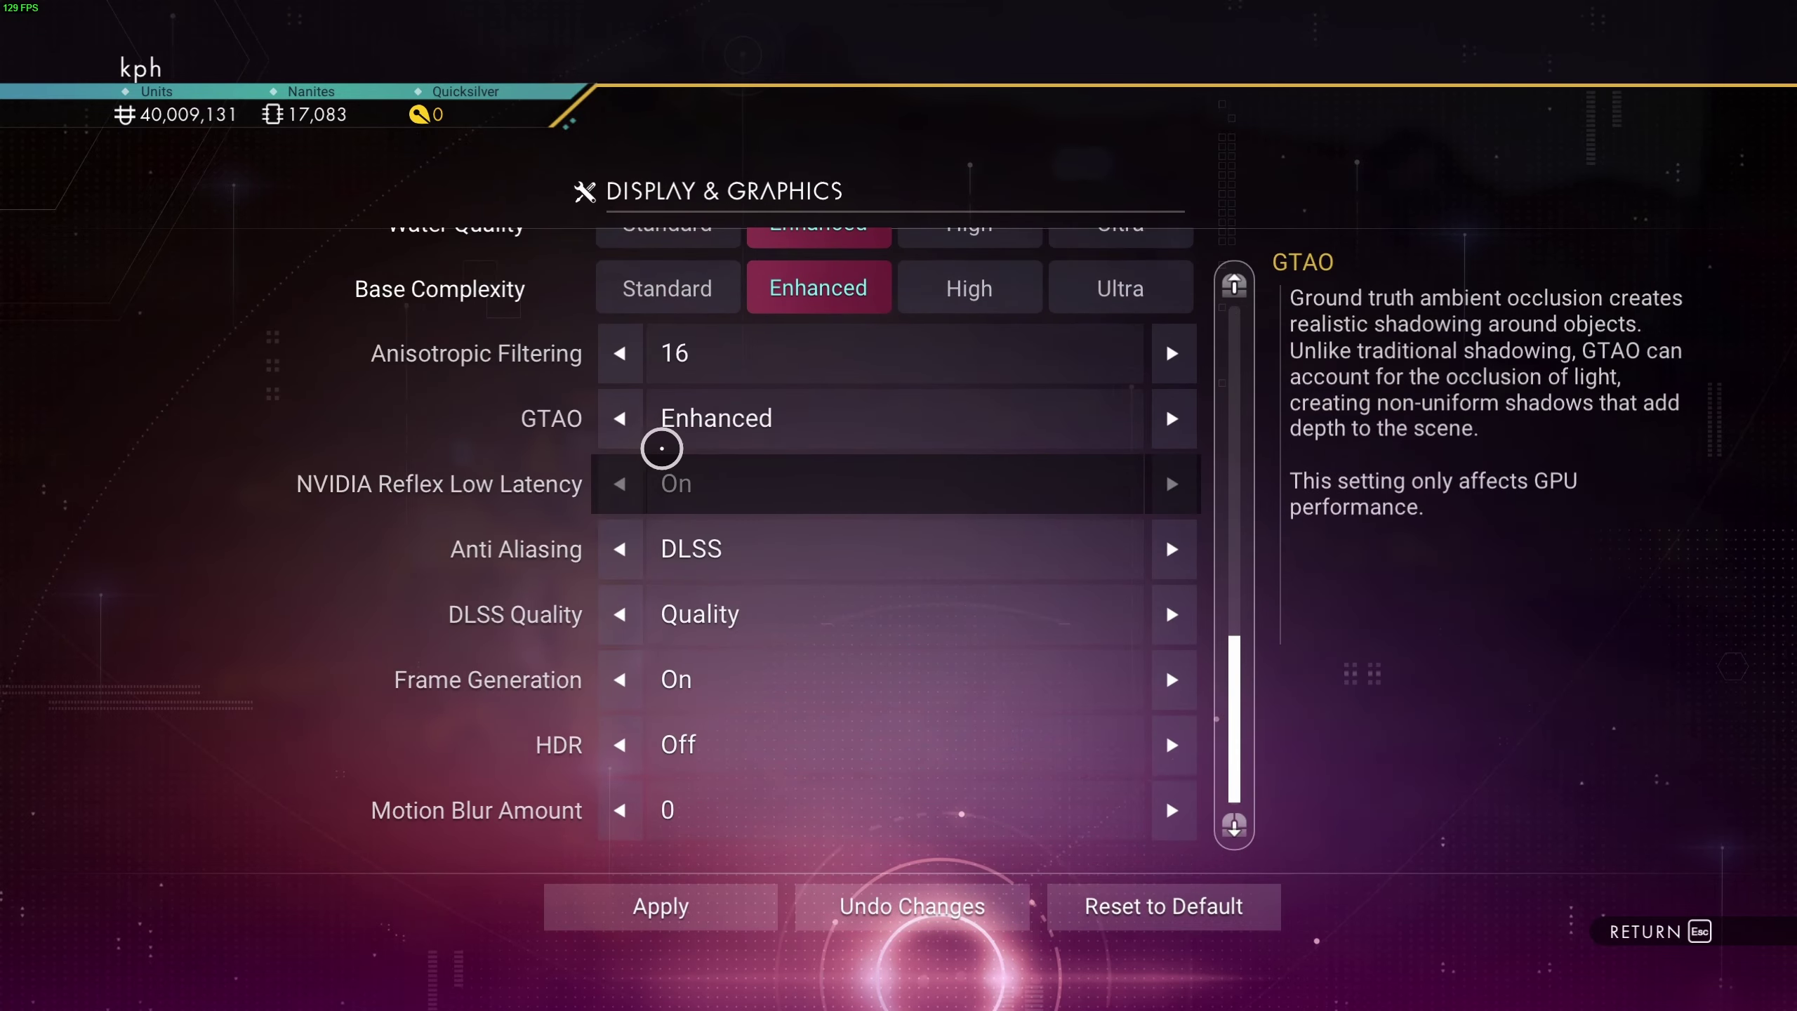
scroll(914, 449, up, 10)
scroll(959, 331, down, 5)
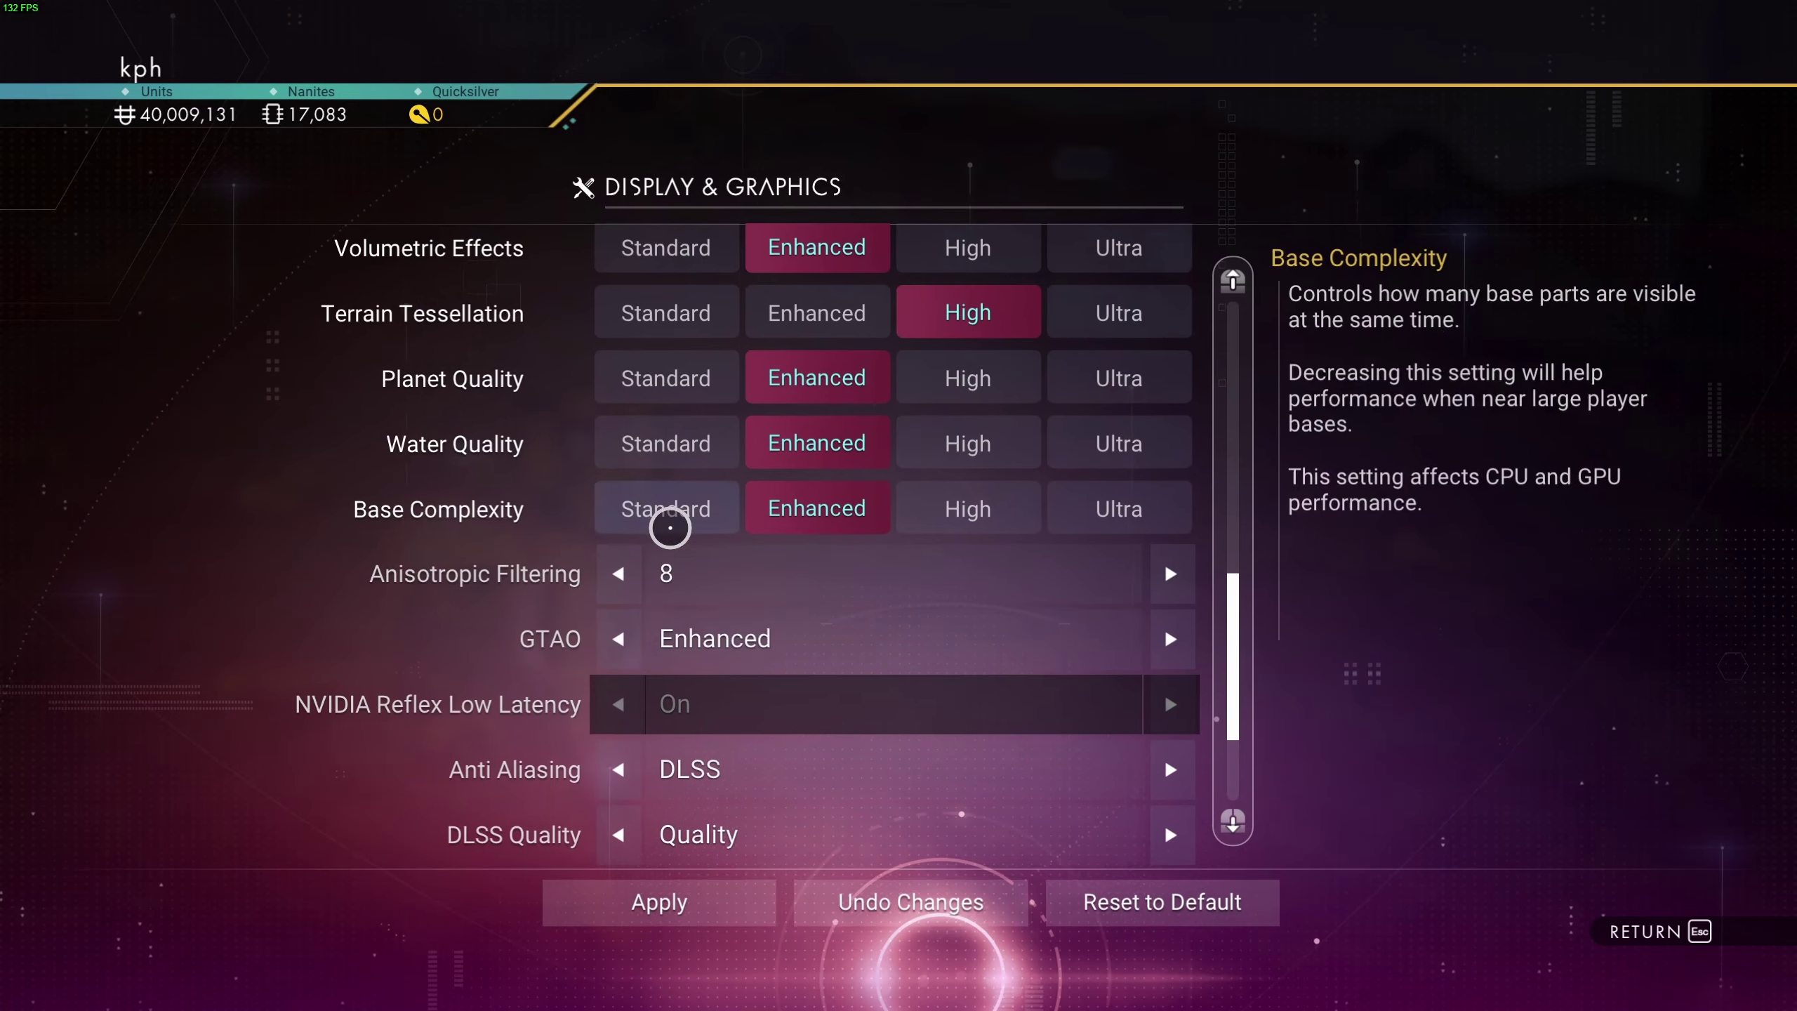
scroll(617, 586, up, 8)
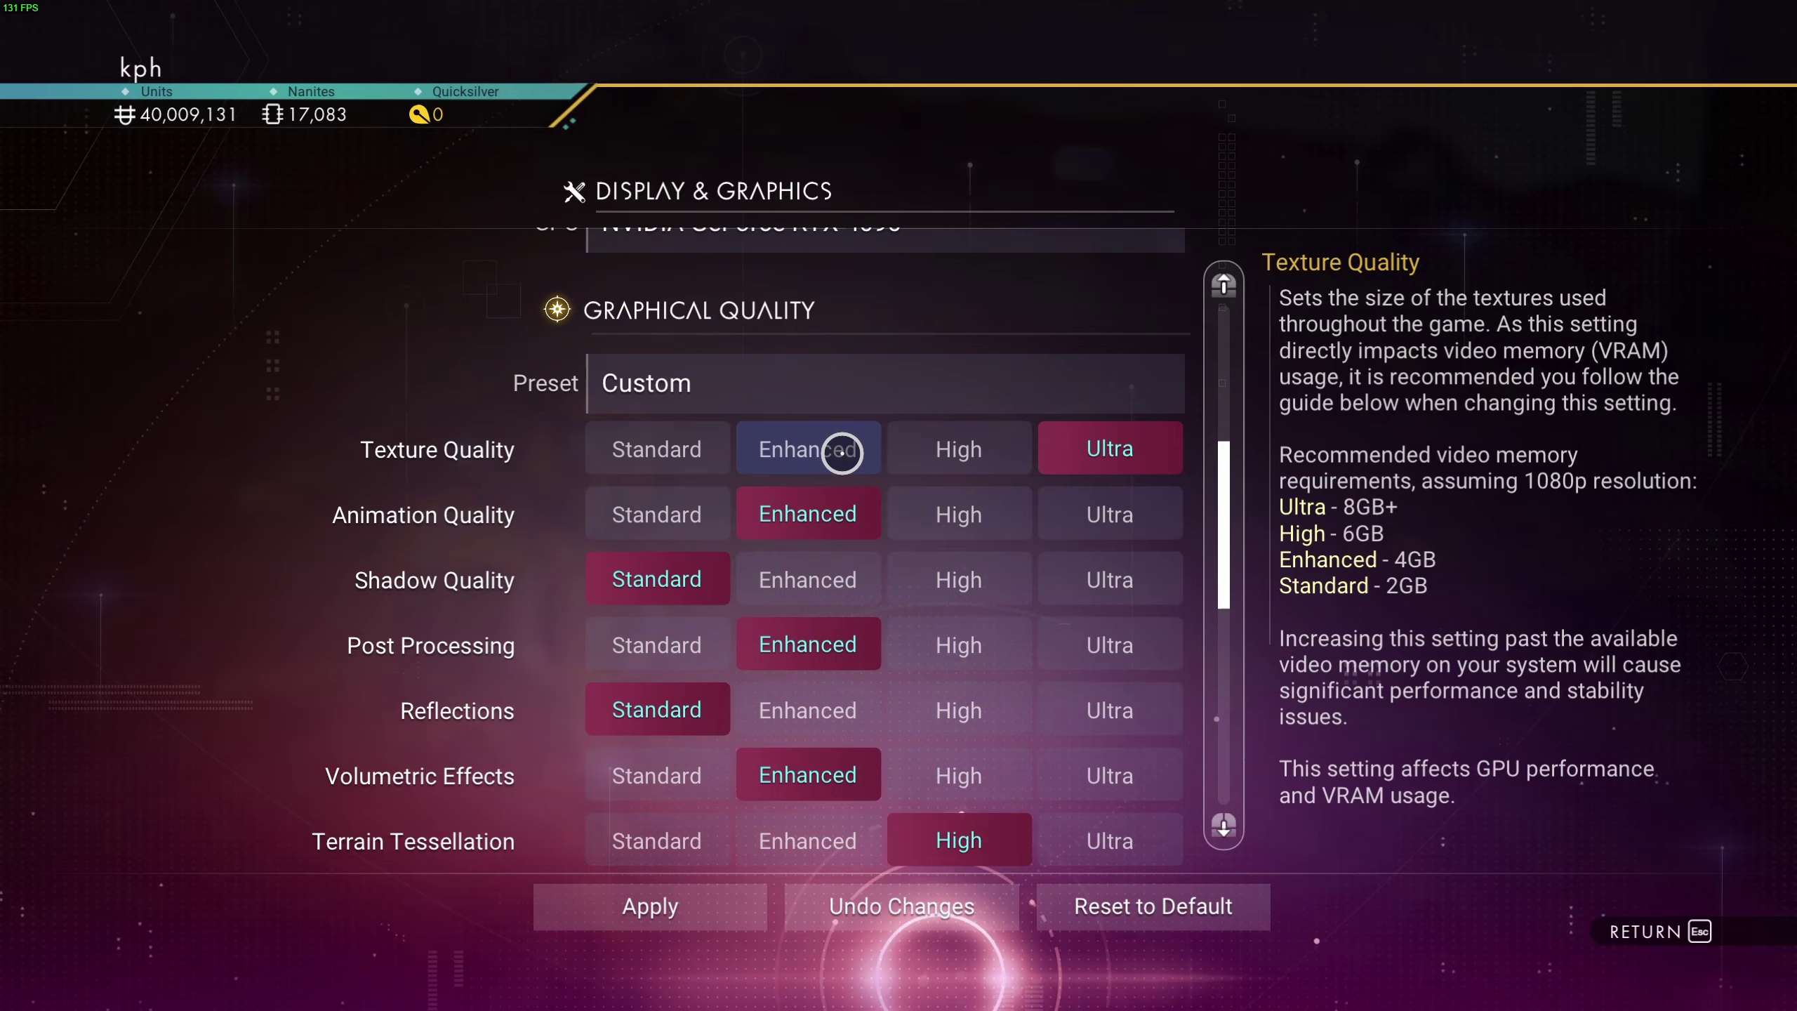
scroll(806, 643, down, 7)
click(1157, 641)
click(1158, 641)
scroll(999, 474, up, 7)
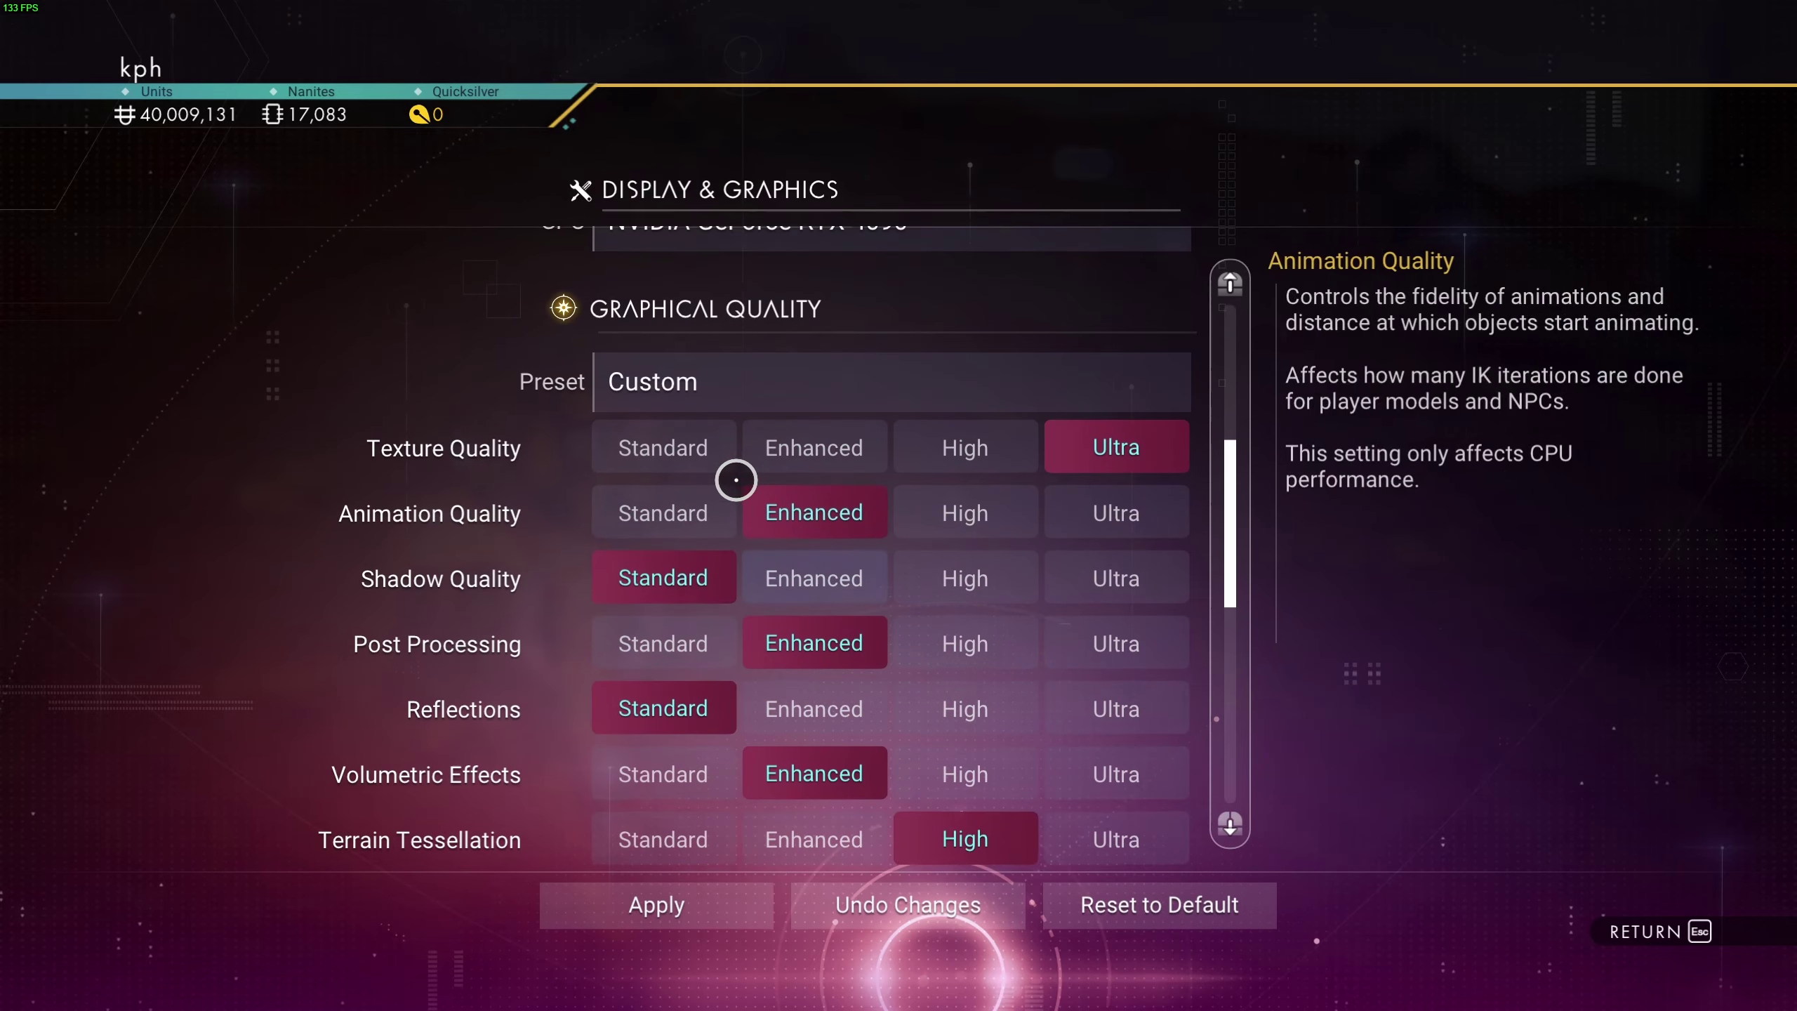
scroll(838, 486, down, 7)
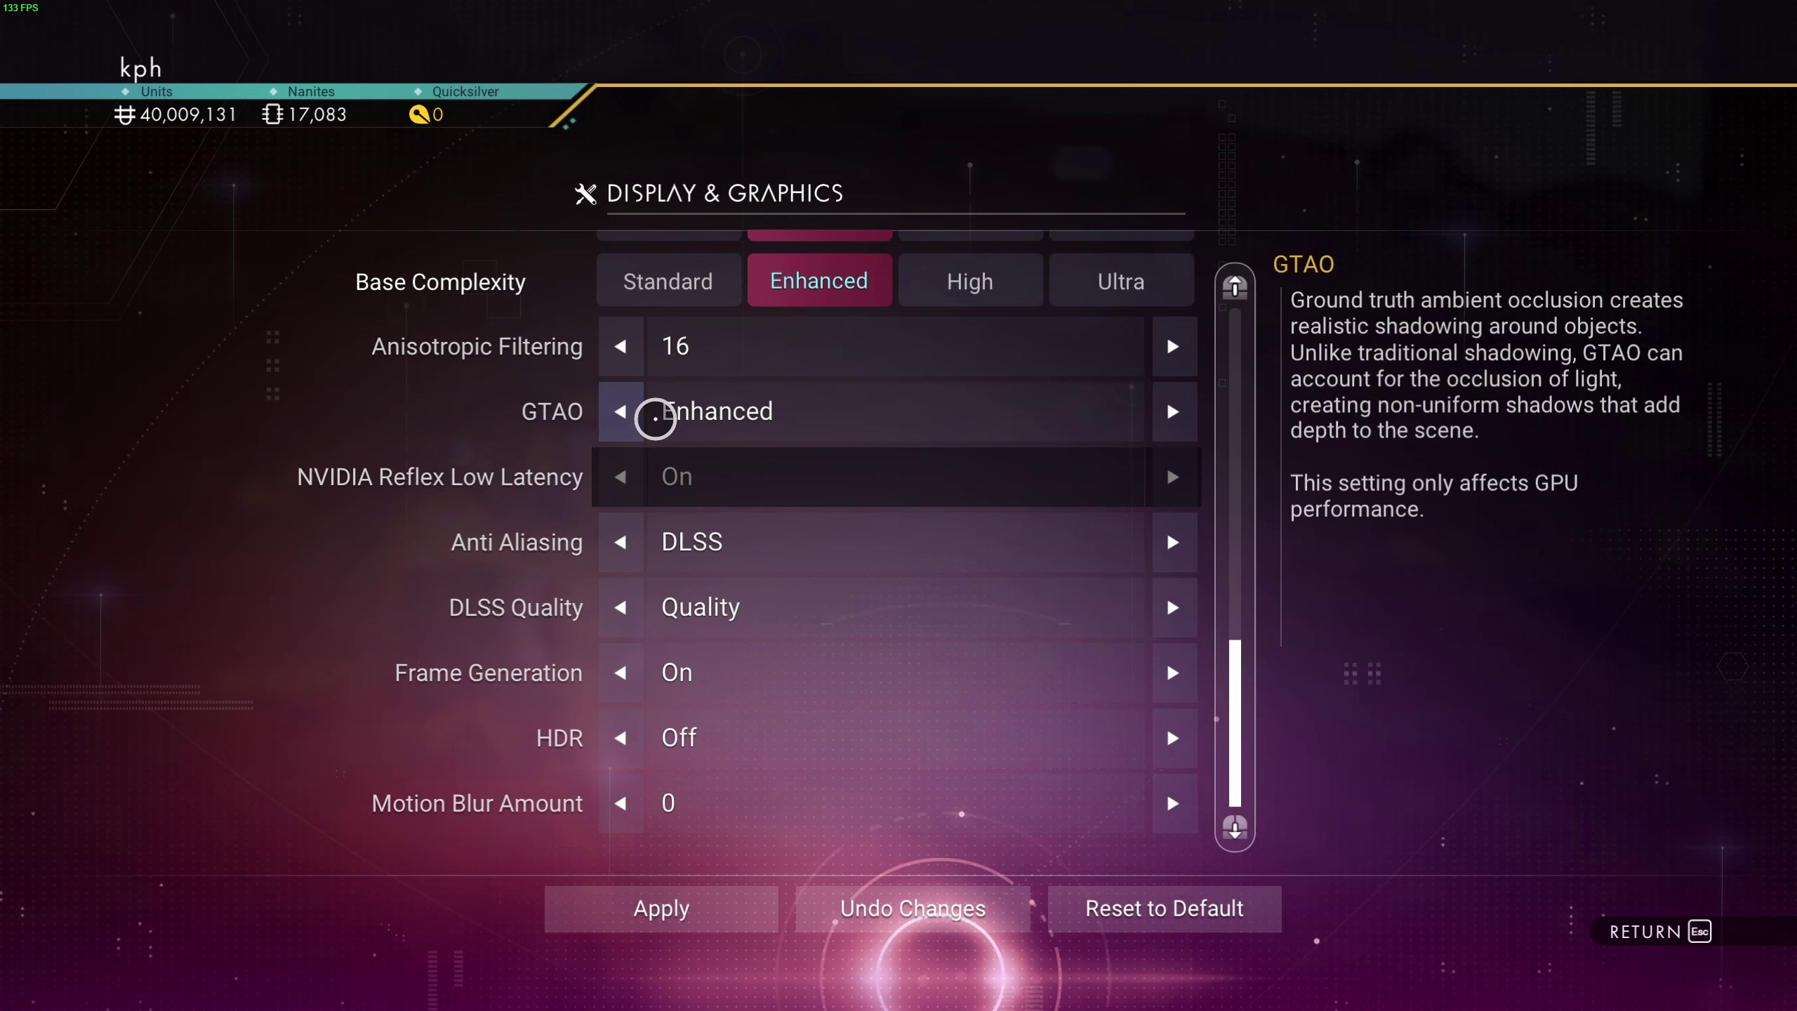
click(615, 411)
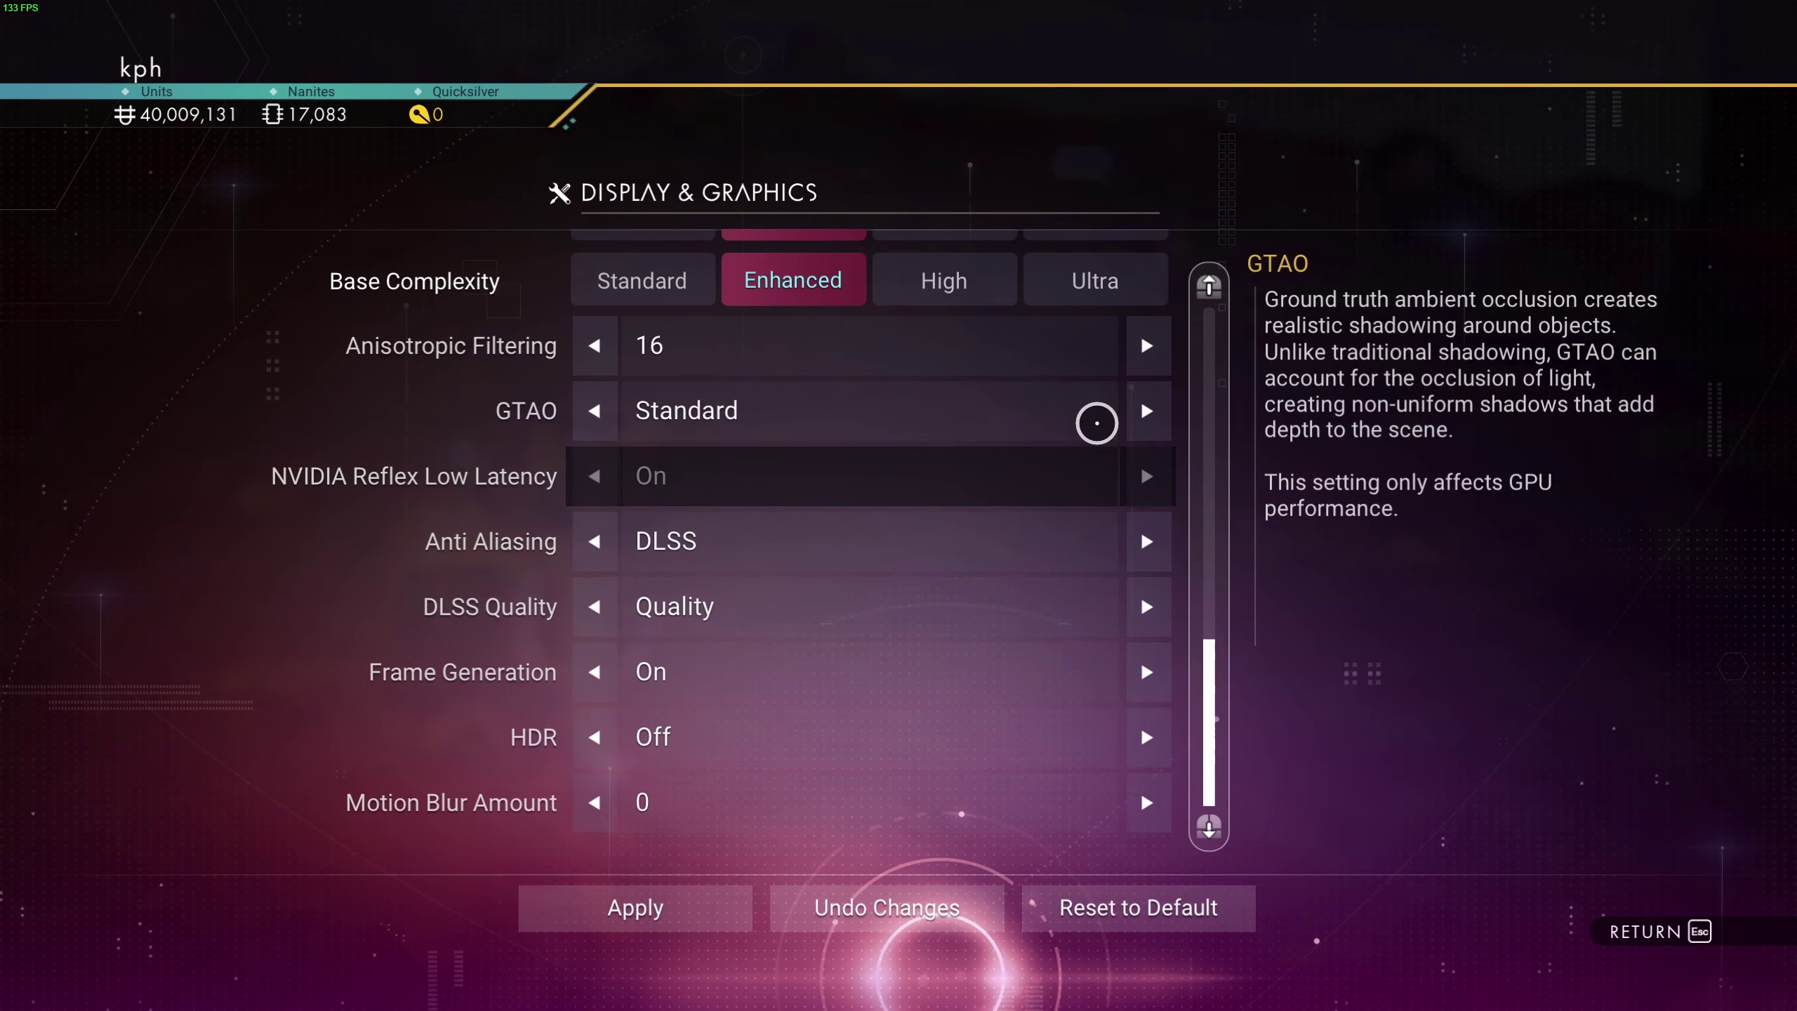
click(1143, 412)
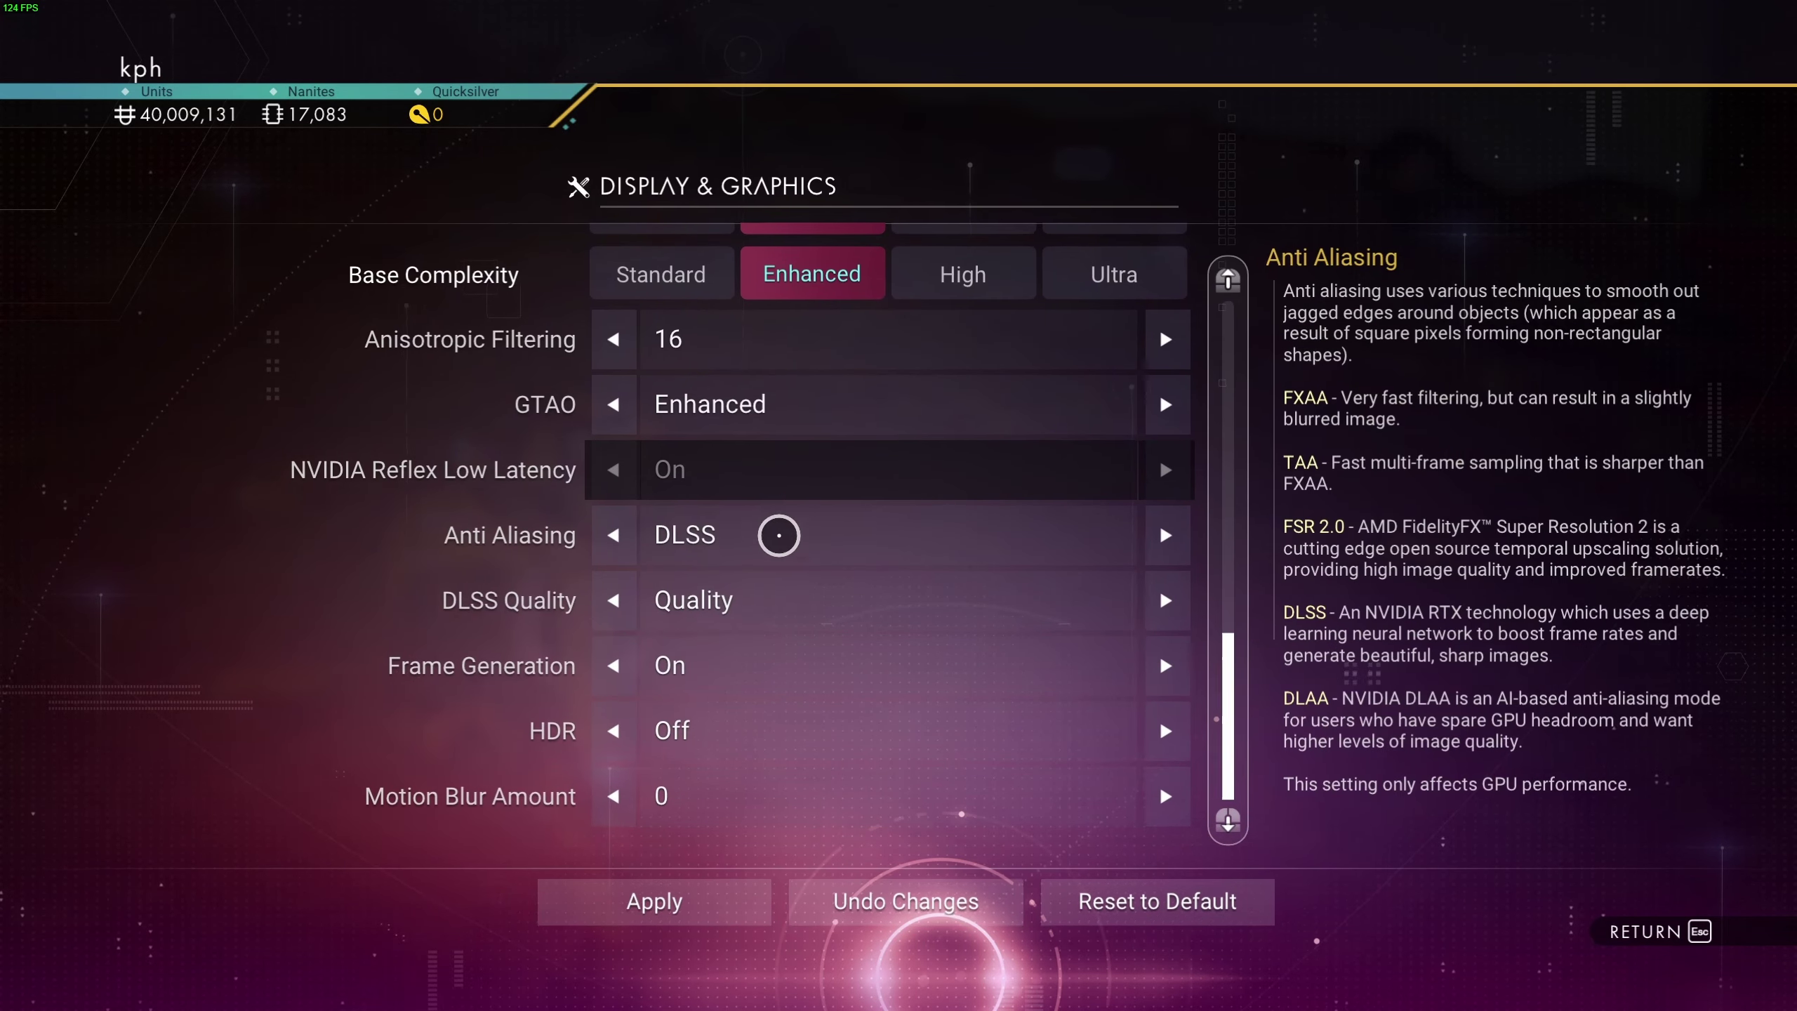
click(1142, 598)
click(1141, 598)
click(1141, 598)
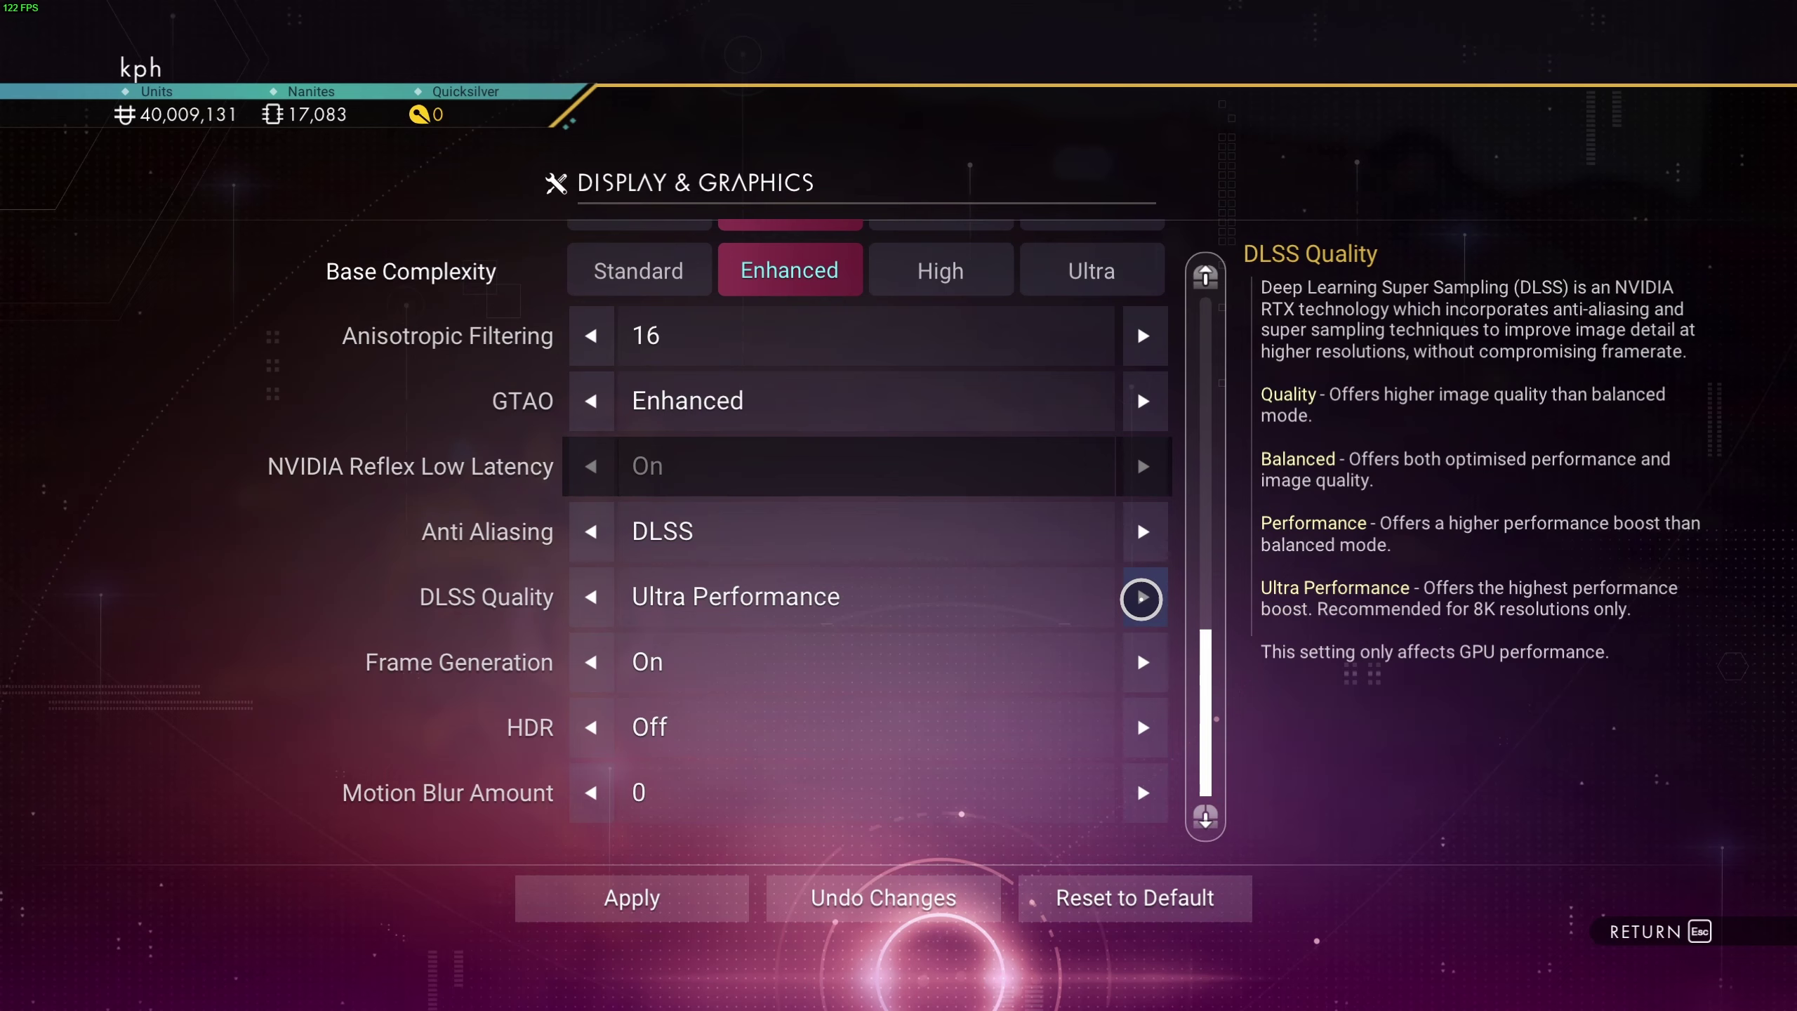
click(617, 599)
click(617, 600)
click(617, 599)
click(617, 599)
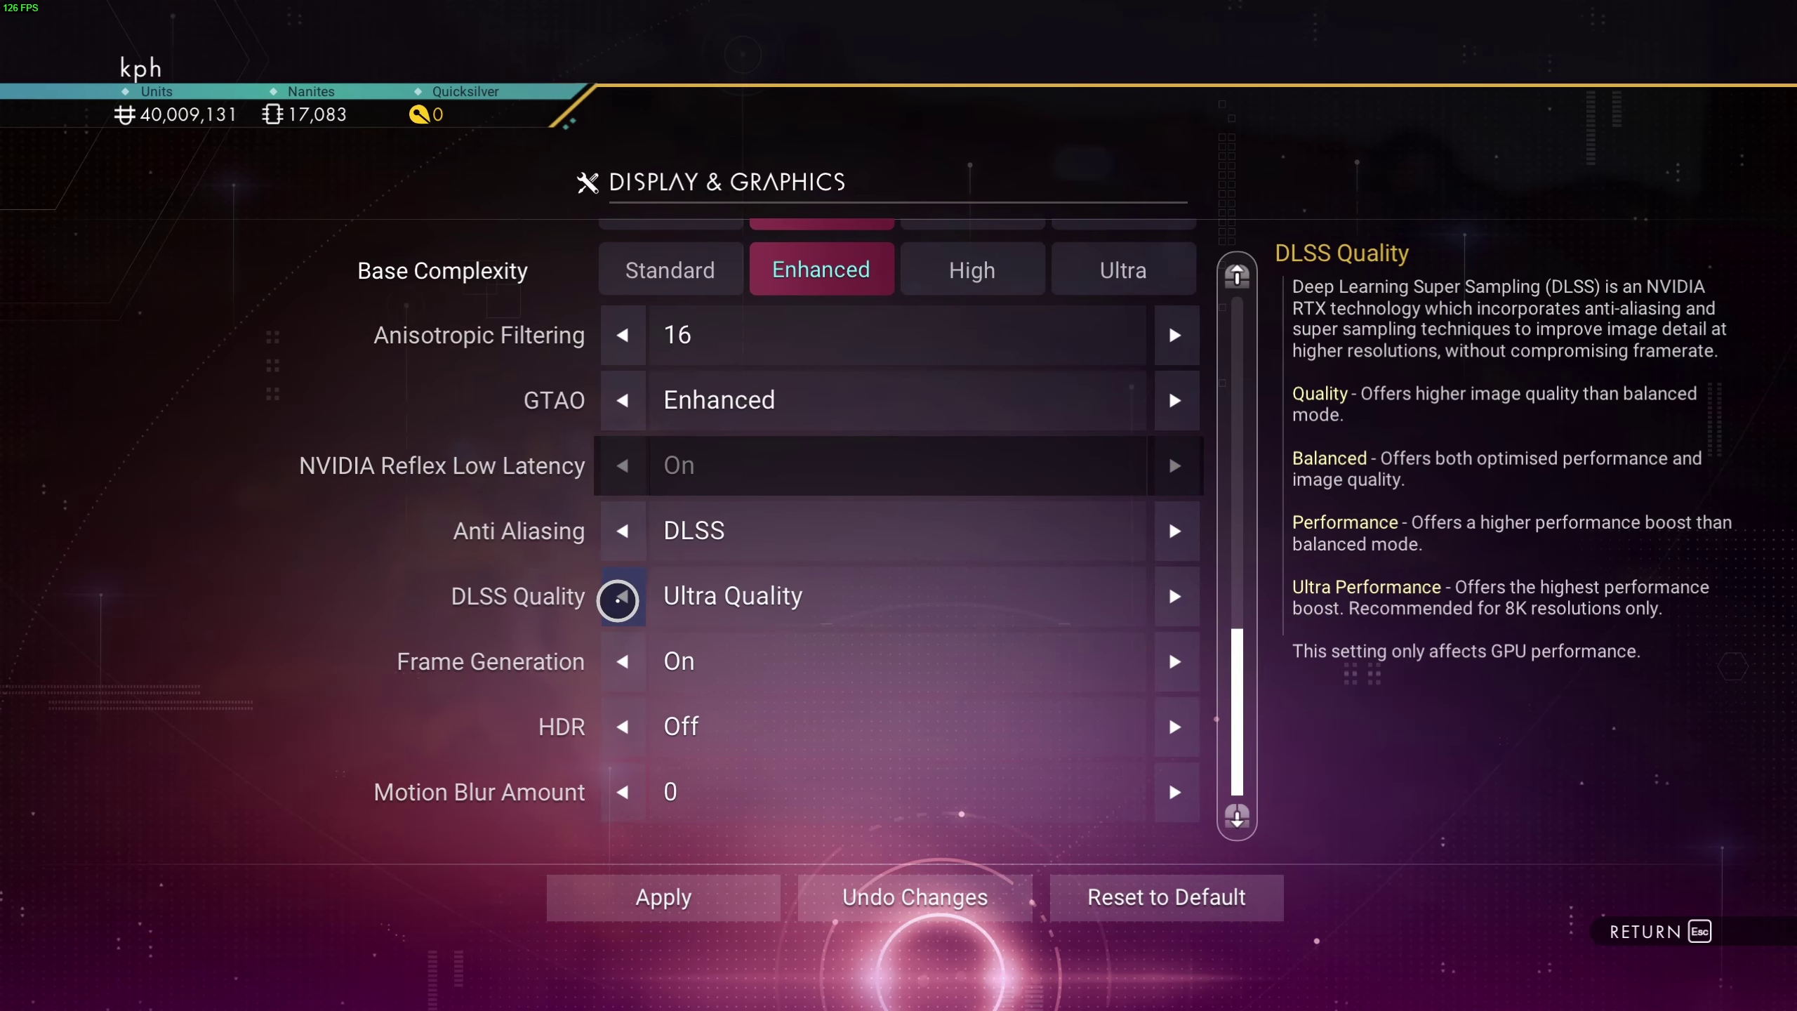
click(1141, 598)
click(1141, 598)
click(1141, 598)
click(1141, 599)
click(616, 598)
click(615, 598)
click(615, 598)
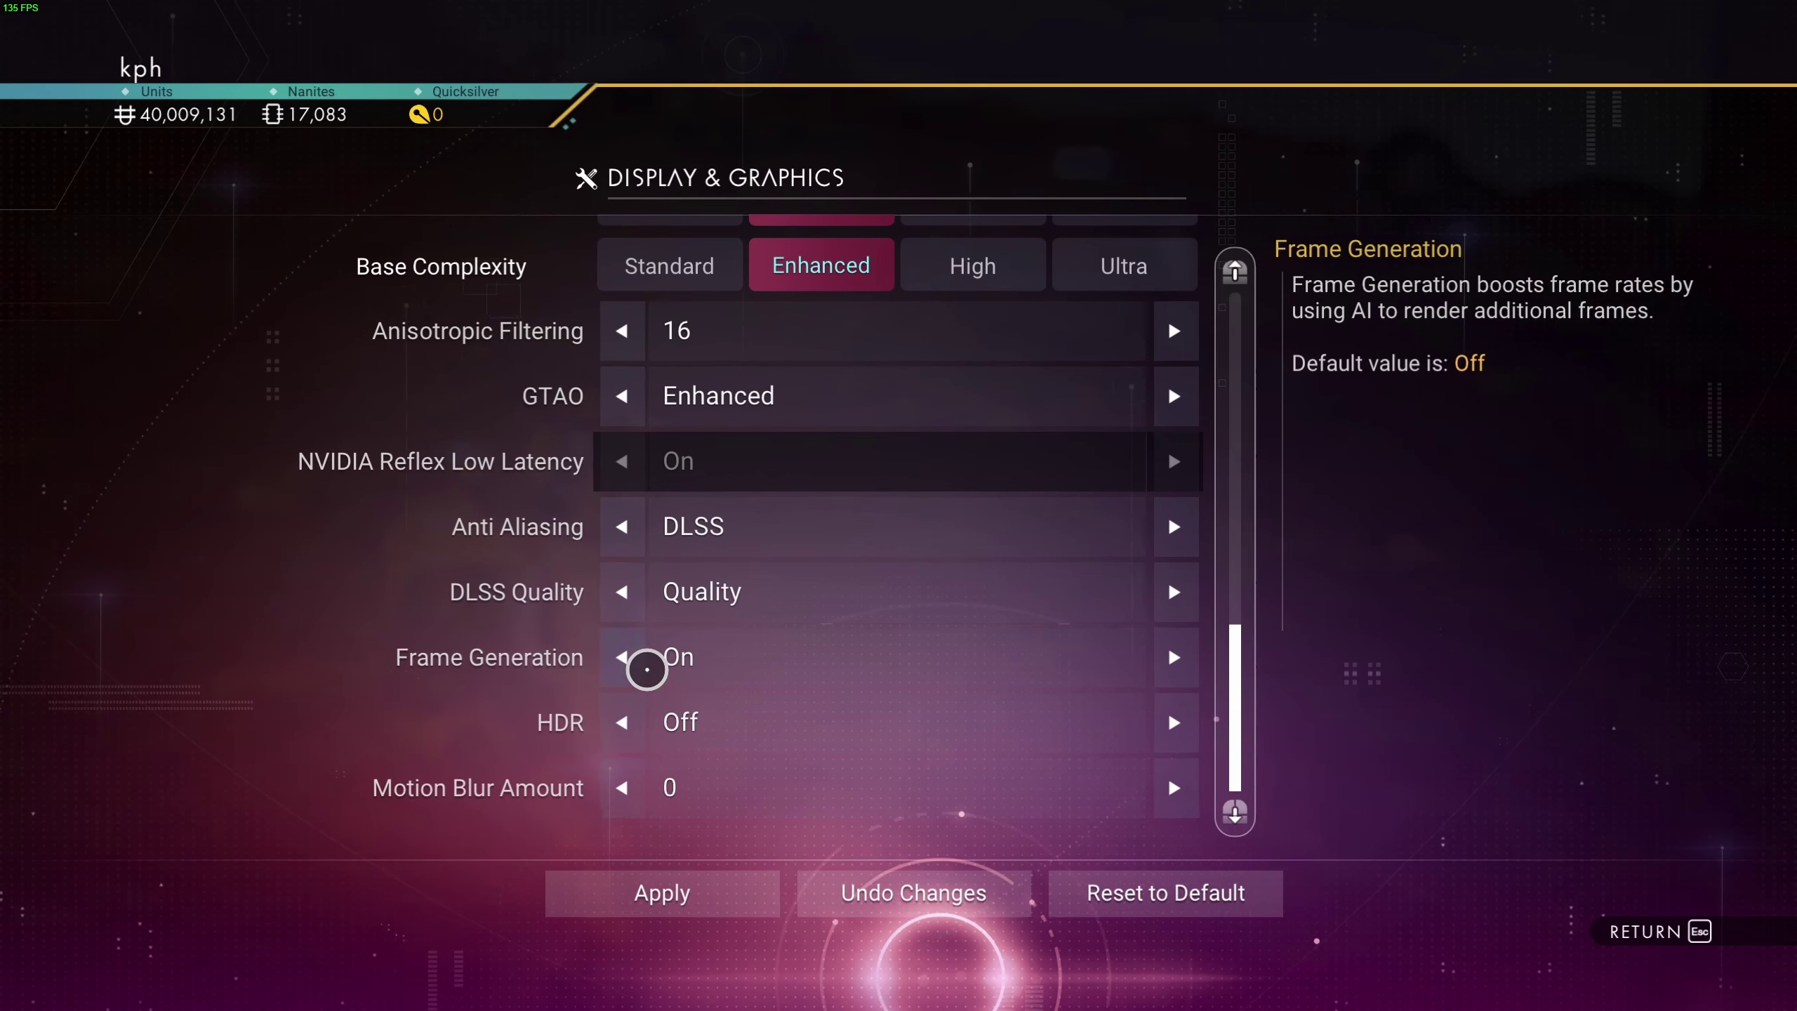
Try FidelityFX Super Resolution 2.0 across its quality presets, then set Anti Aliasing to FXAA.
click(1144, 598)
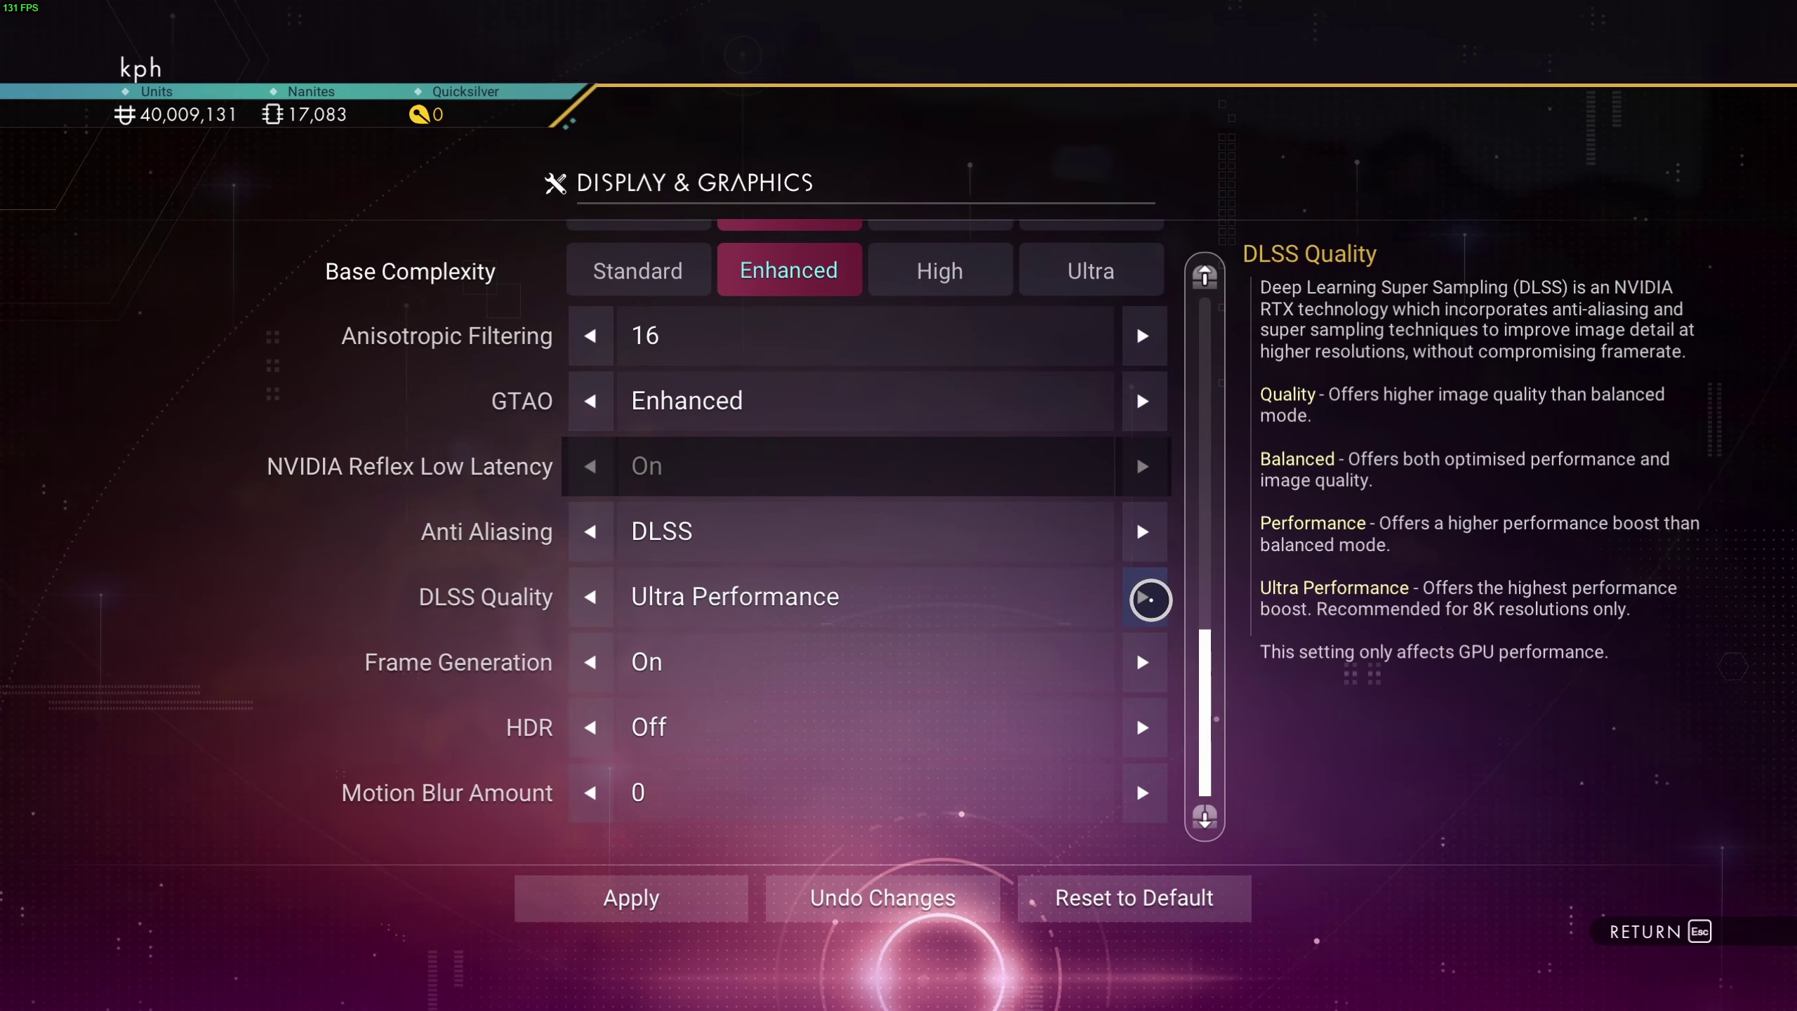
click(1132, 596)
click(608, 531)
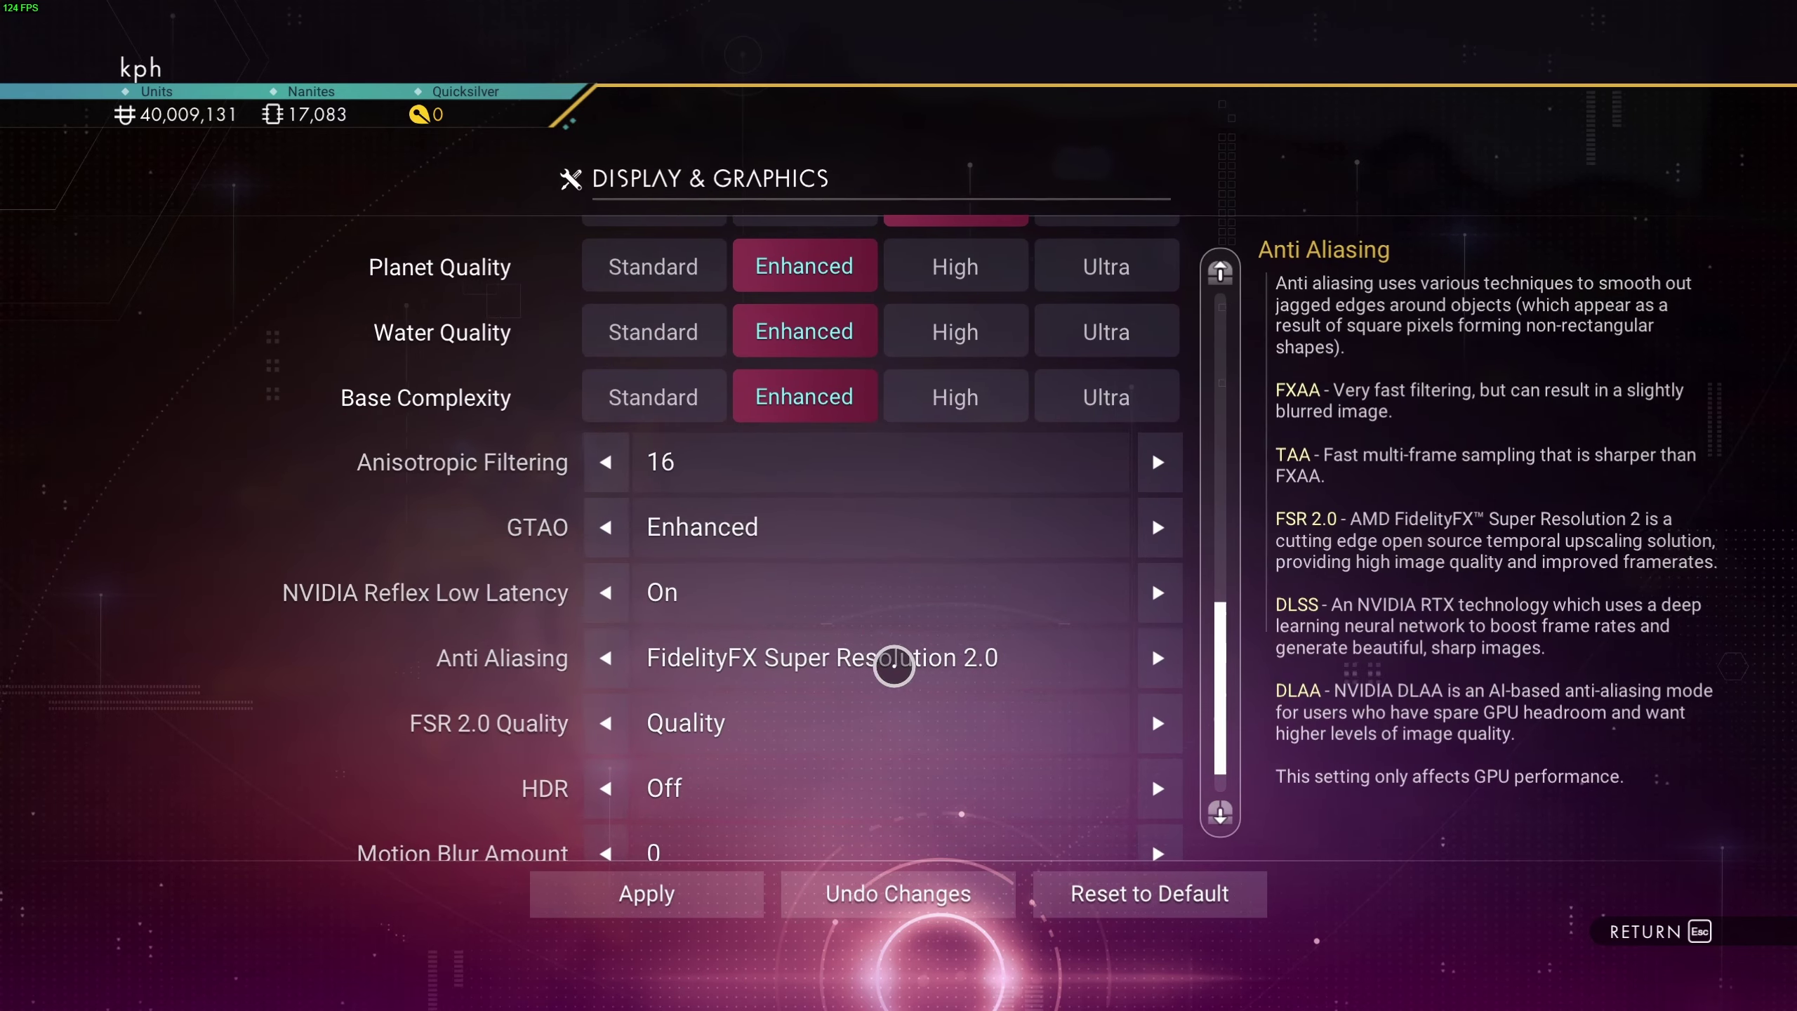
scroll(958, 654, down, 1)
click(633, 660)
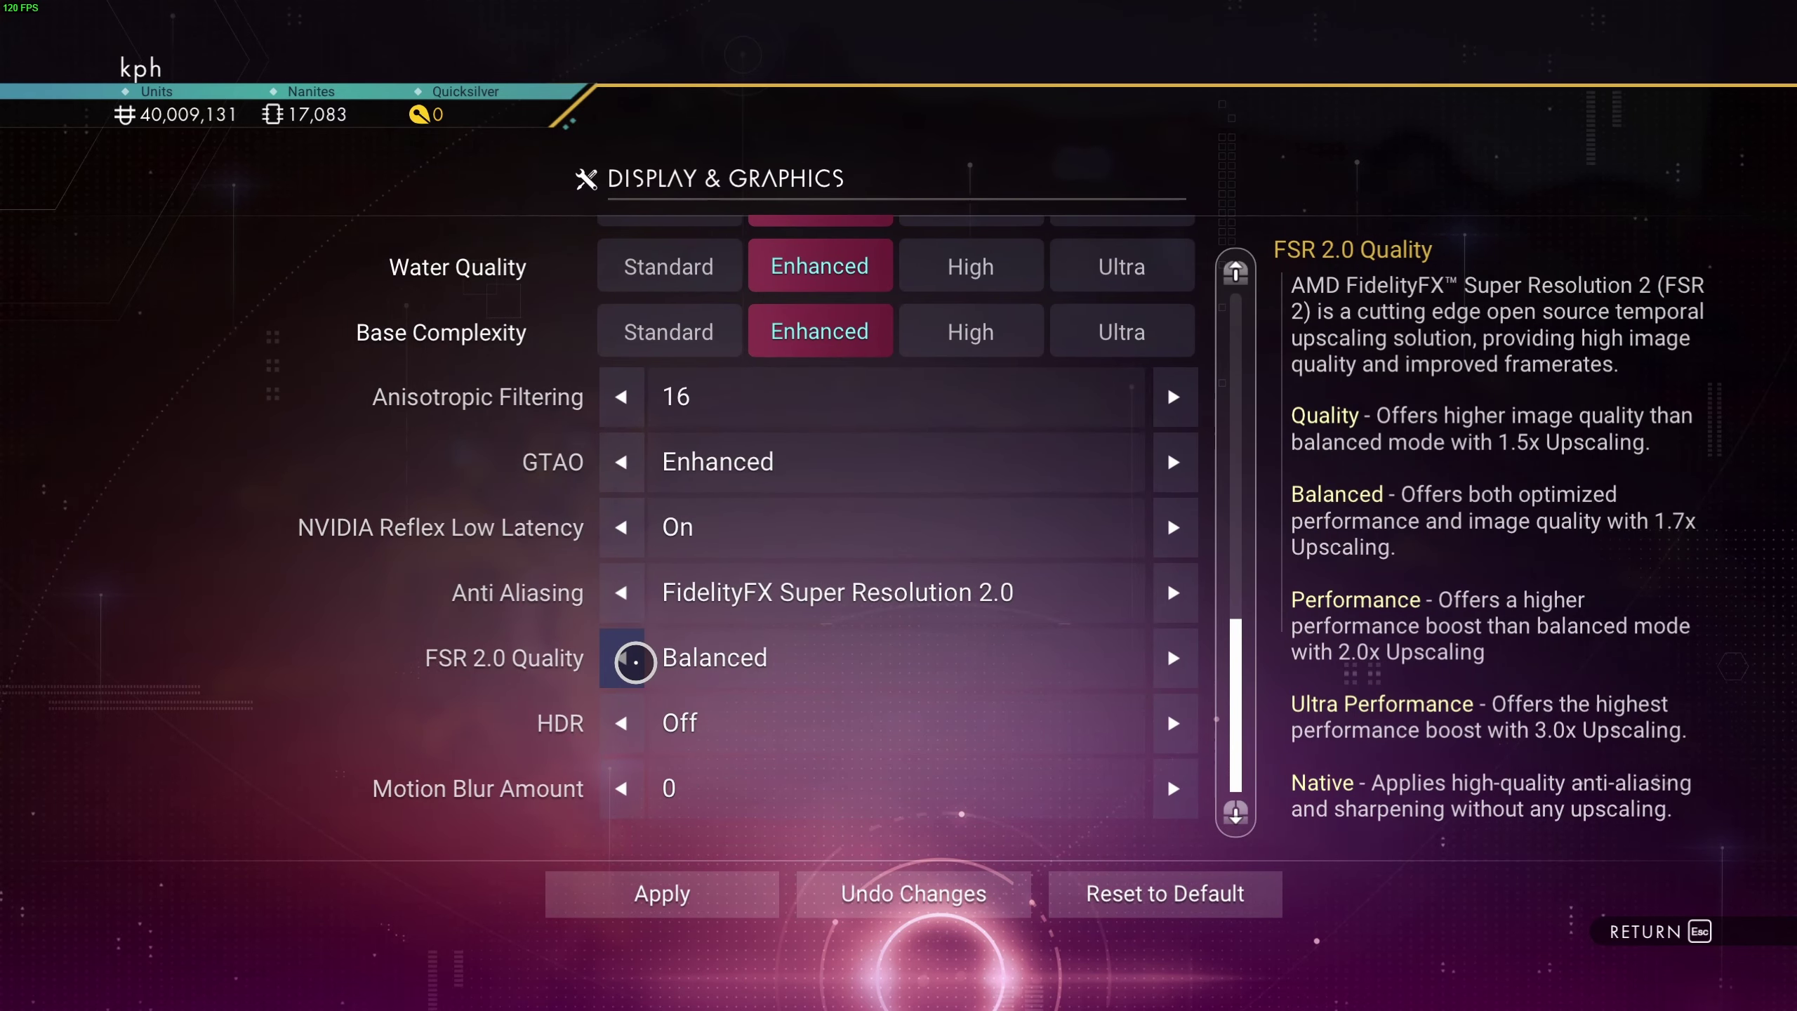
click(634, 661)
click(634, 660)
click(634, 661)
click(634, 662)
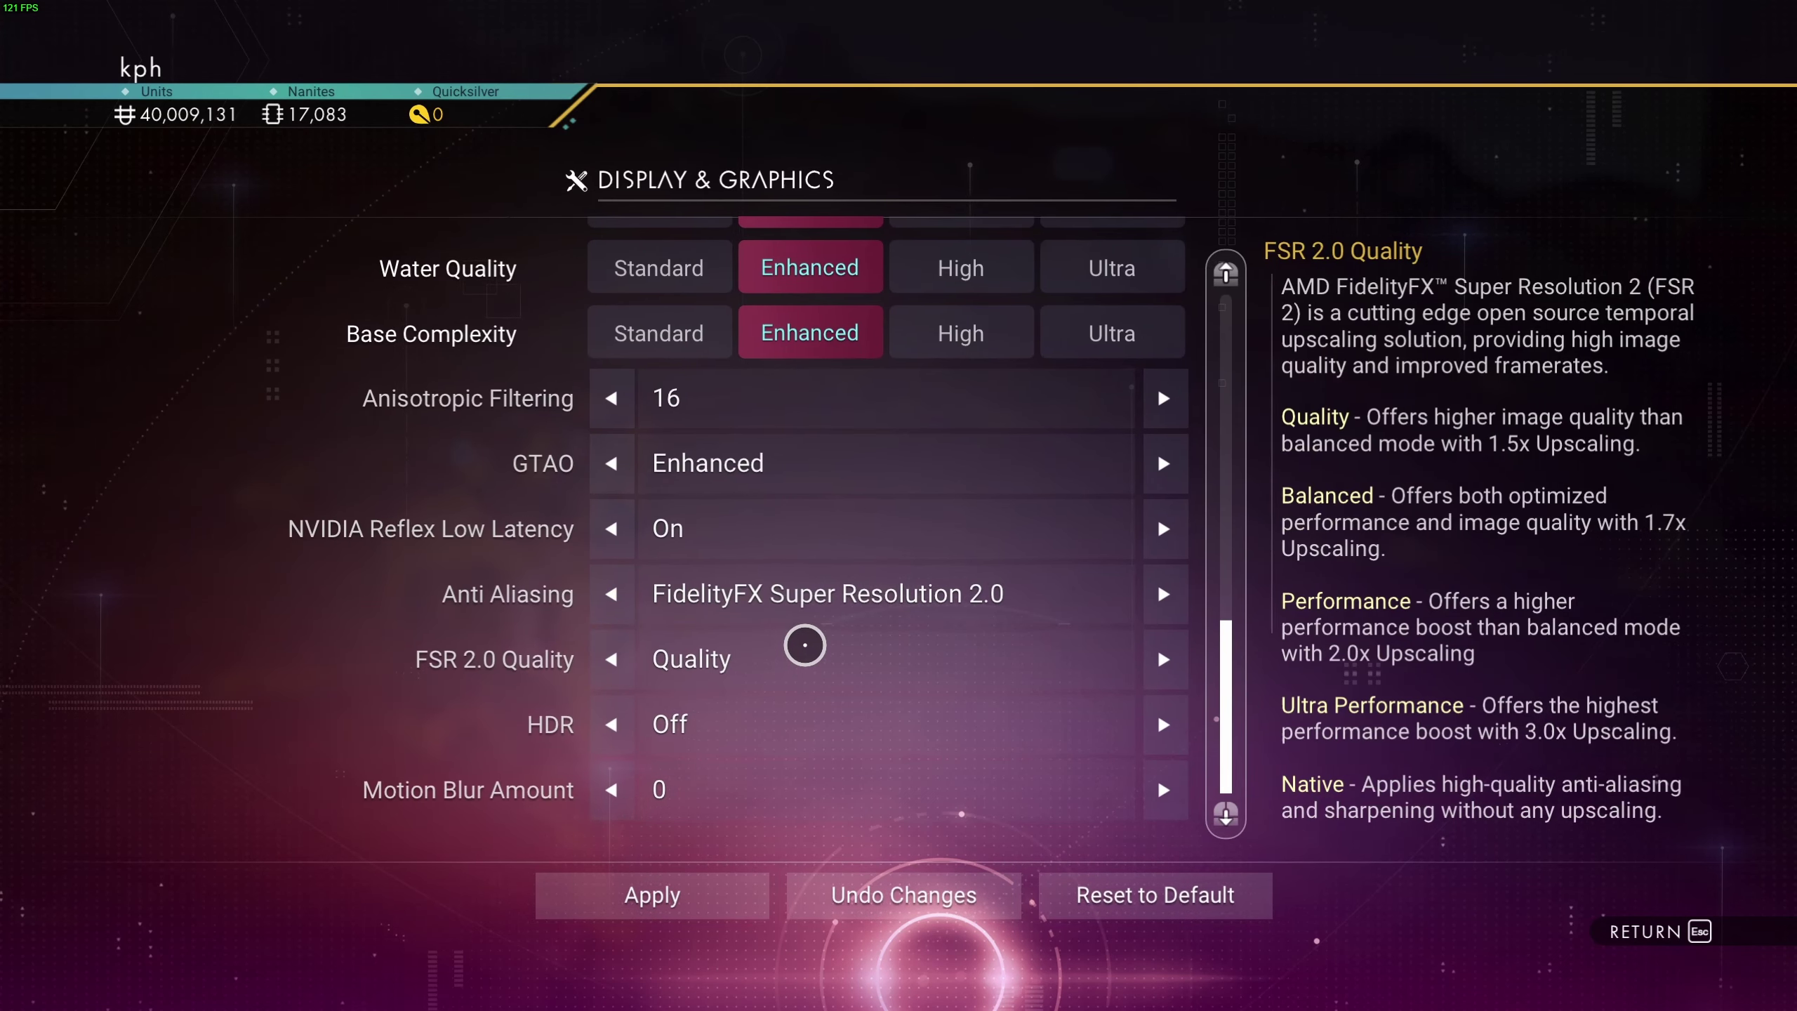
click(621, 594)
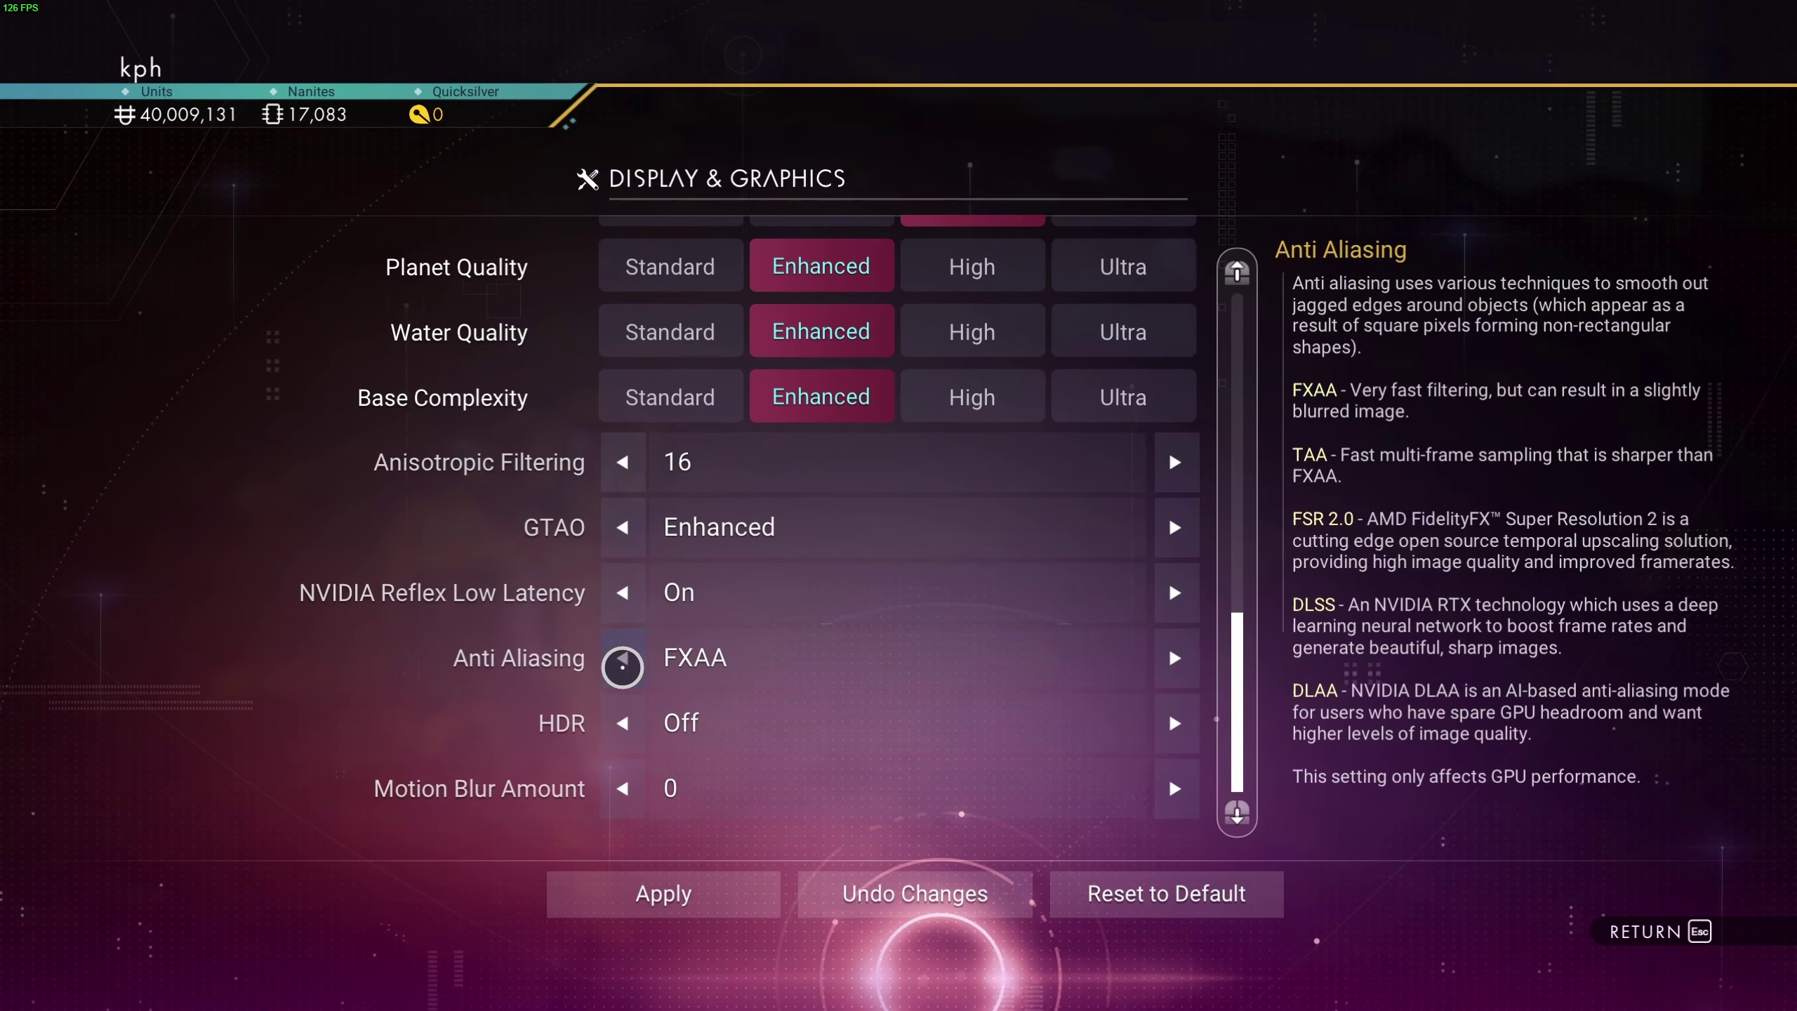